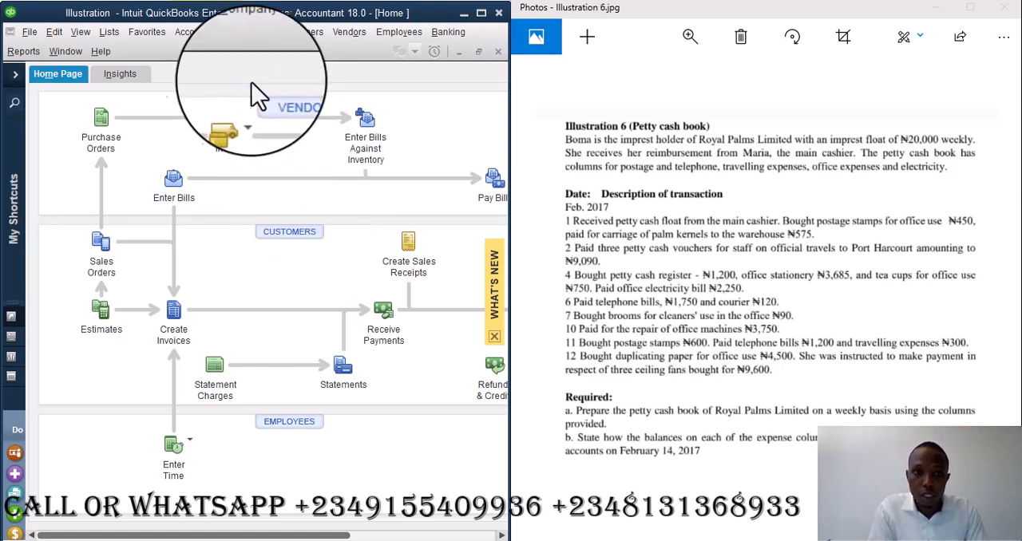
{"action": "left_click", "coordinate": [105, 33]}
{"action": "mouse_move", "coordinate": [121, 50]}
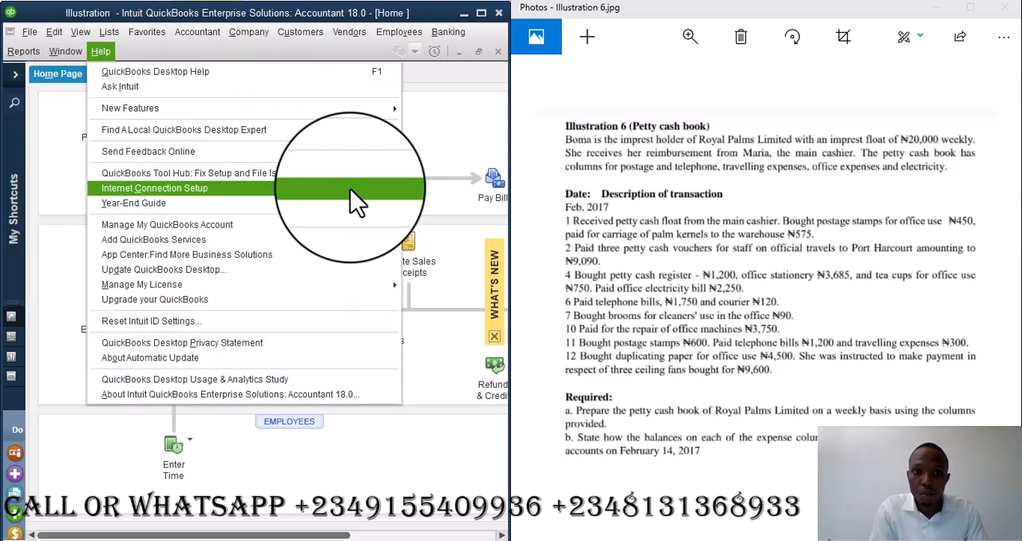
{"action": "left_click", "coordinate": [459, 111]}
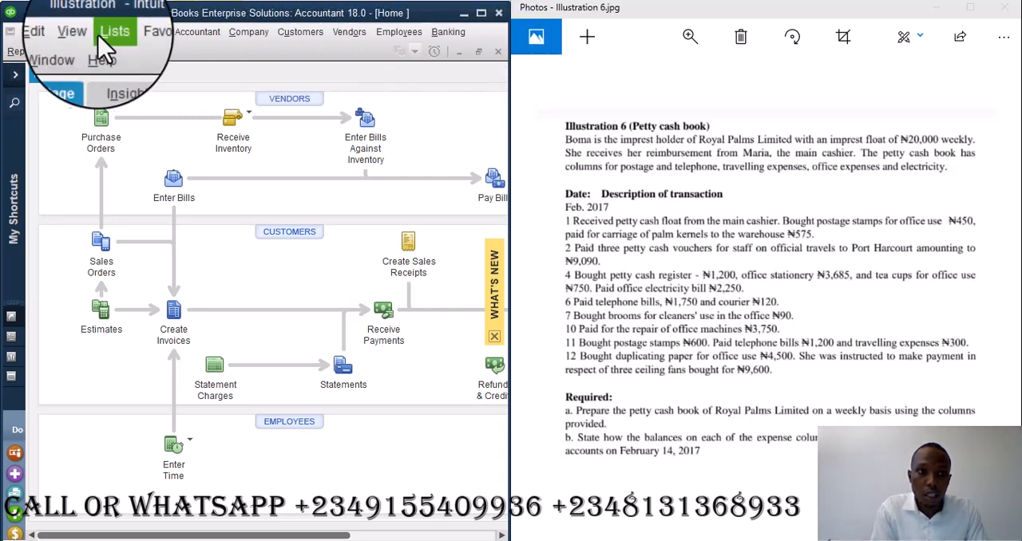
- View the standard Profit & Loss report from the company and financial reports and close it
{"action": "left_click", "coordinate": [23, 51]}
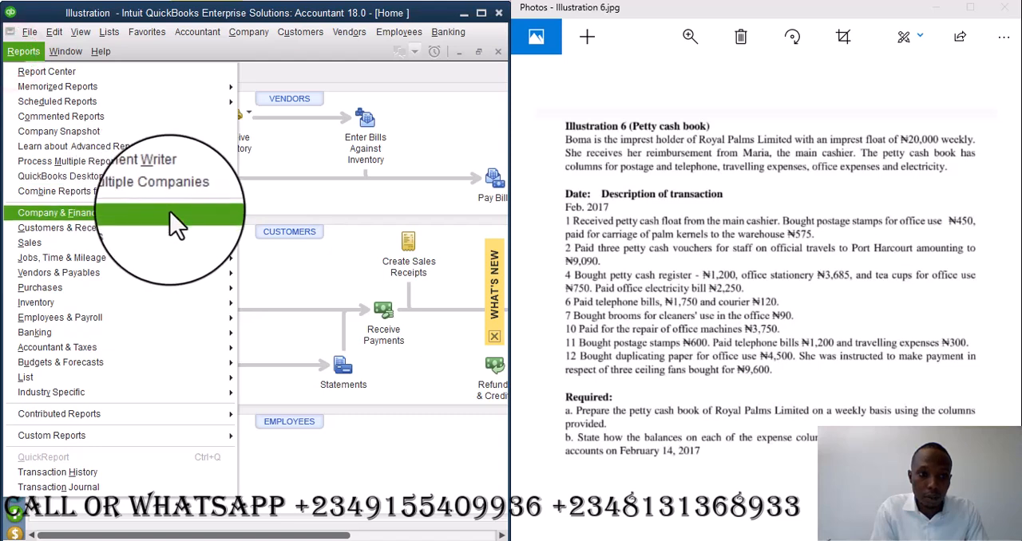
{"action": "mouse_move", "coordinate": [170, 211]}
{"action": "left_click", "coordinate": [271, 210]}
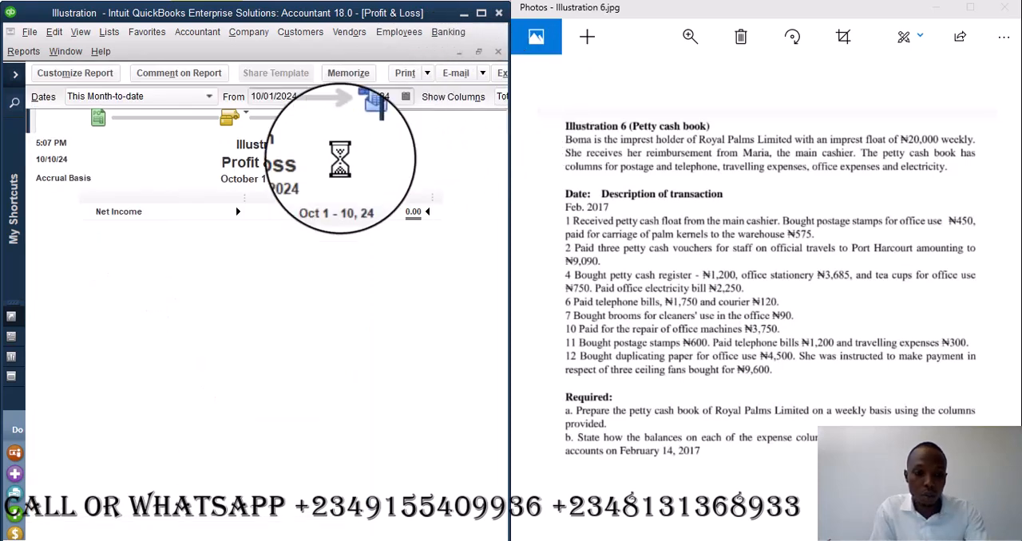
{"action": "key", "text": "Escape"}
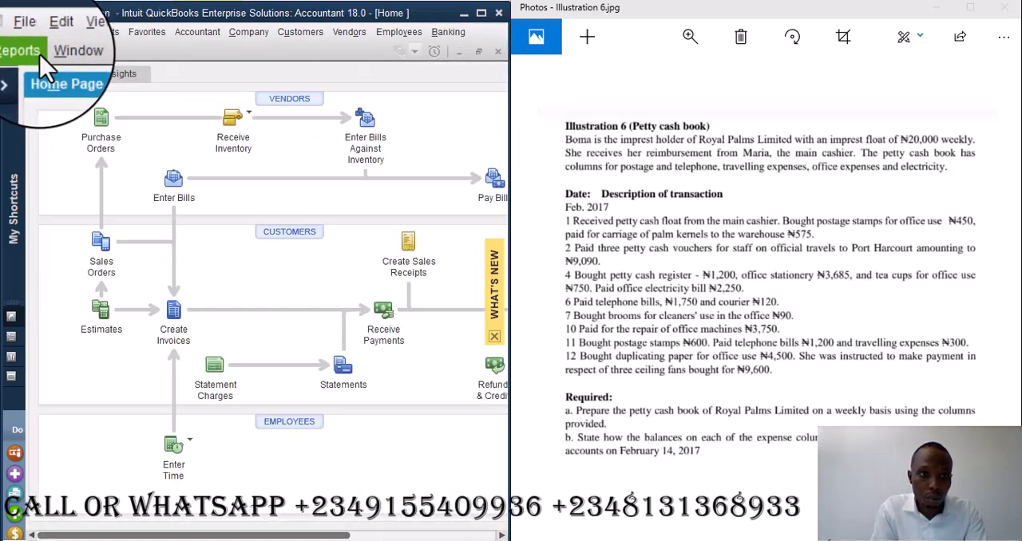
- View the standard Balance Sheet report for all dates and close it without memorizing the report
{"action": "left_click", "coordinate": [23, 51]}
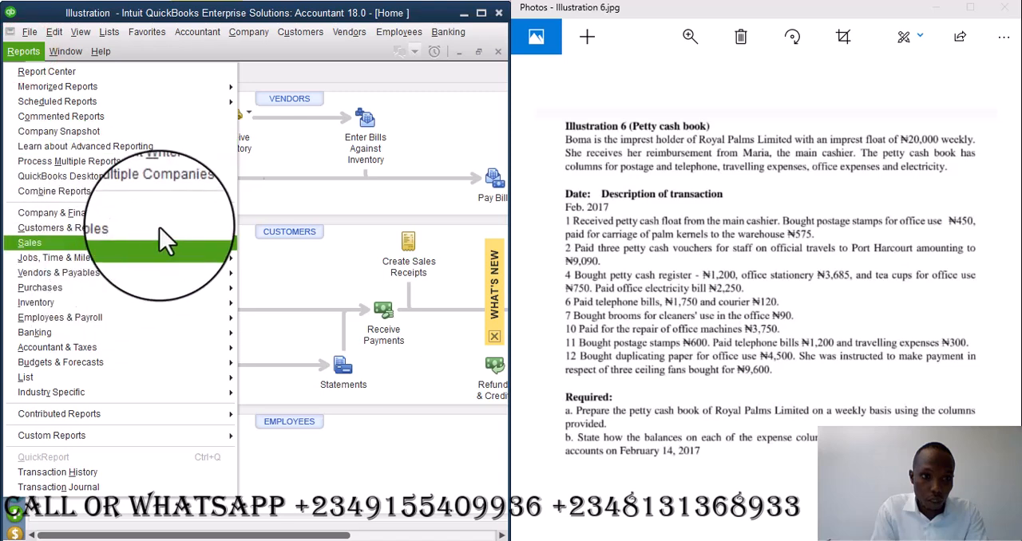
{"action": "mouse_move", "coordinate": [227, 220]}
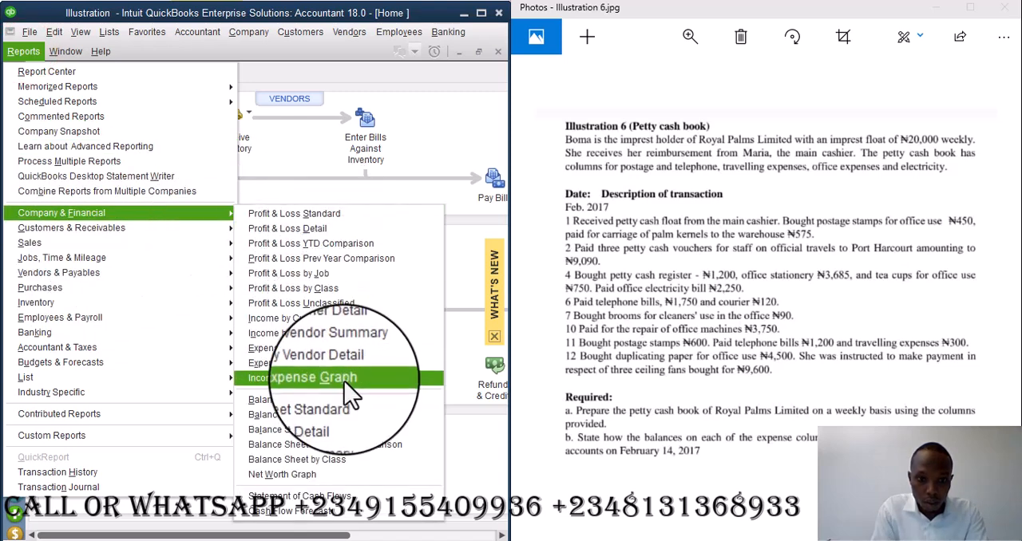
{"action": "left_click", "coordinate": [327, 401]}
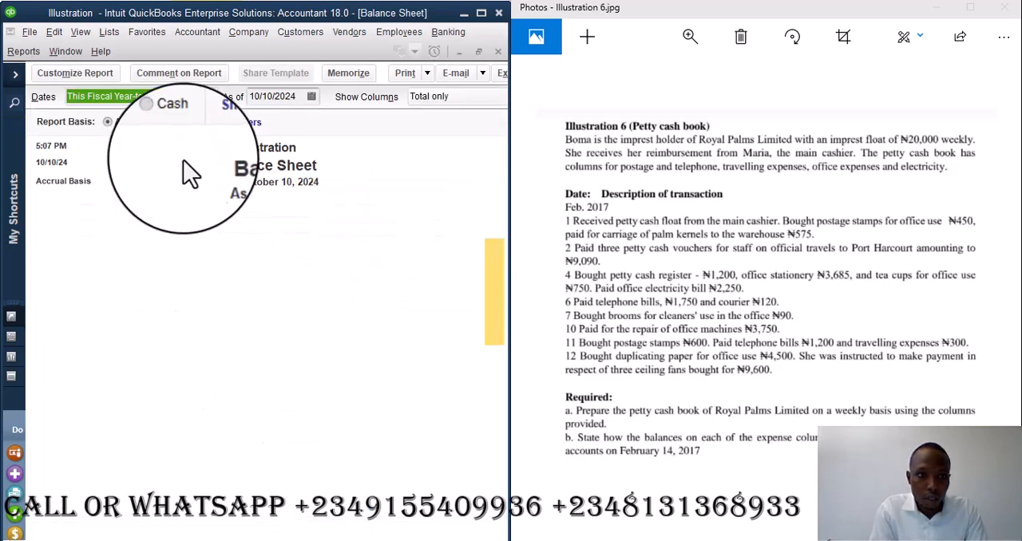
{"action": "left_click", "coordinate": [221, 89]}
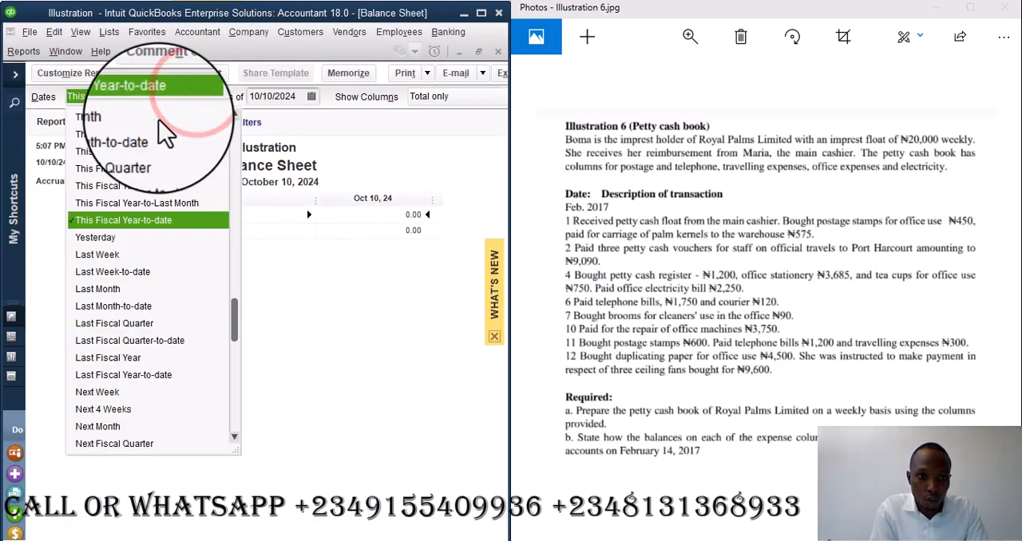
{"action": "left_click", "coordinate": [233, 139]}
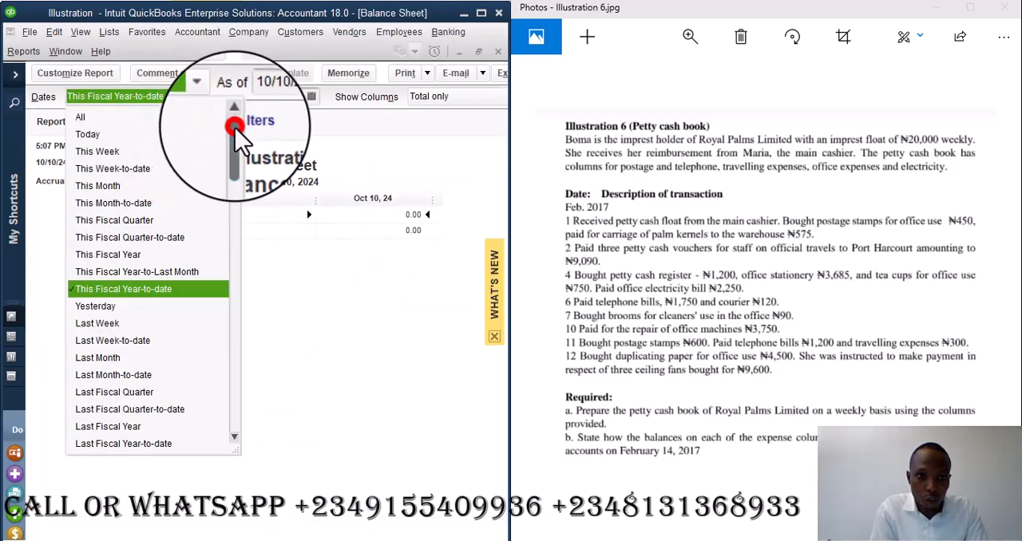
{"action": "left_click", "coordinate": [141, 126]}
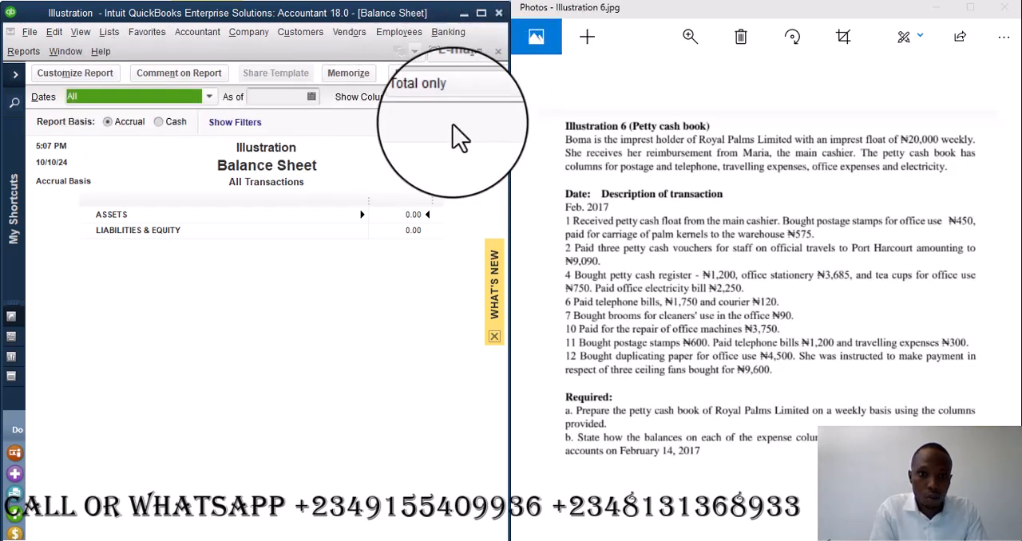
{"action": "key", "text": "Escape"}
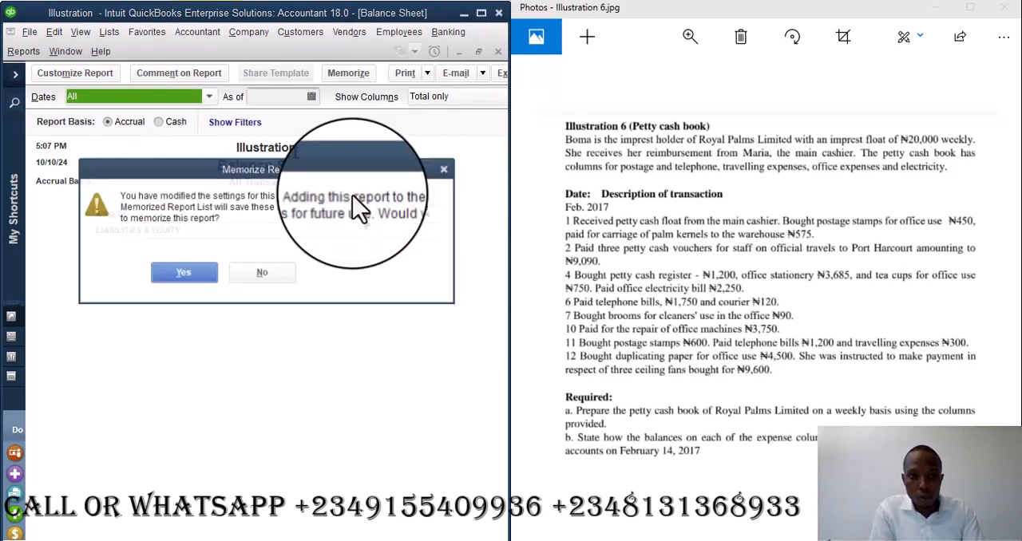
{"action": "left_click", "coordinate": [273, 269]}
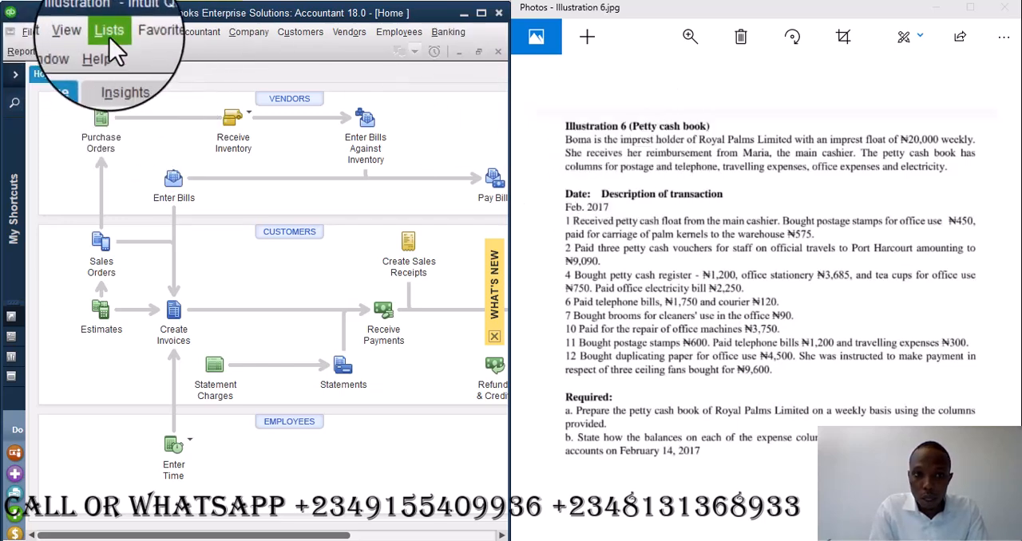
- Start a new general journal entry and dismiss the notice about automatic entry numbering
{"action": "left_click", "coordinate": [243, 34]}
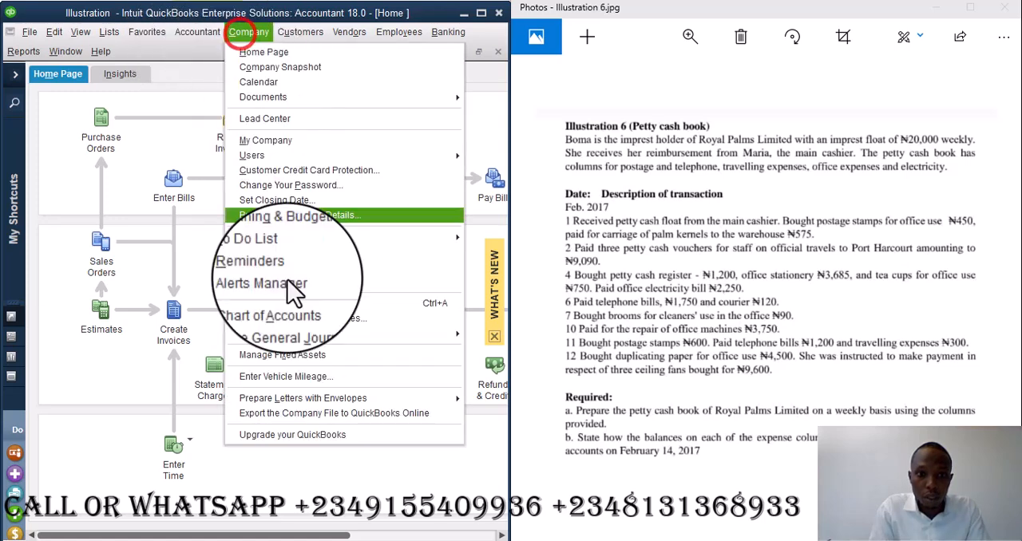
{"action": "left_click", "coordinate": [310, 319]}
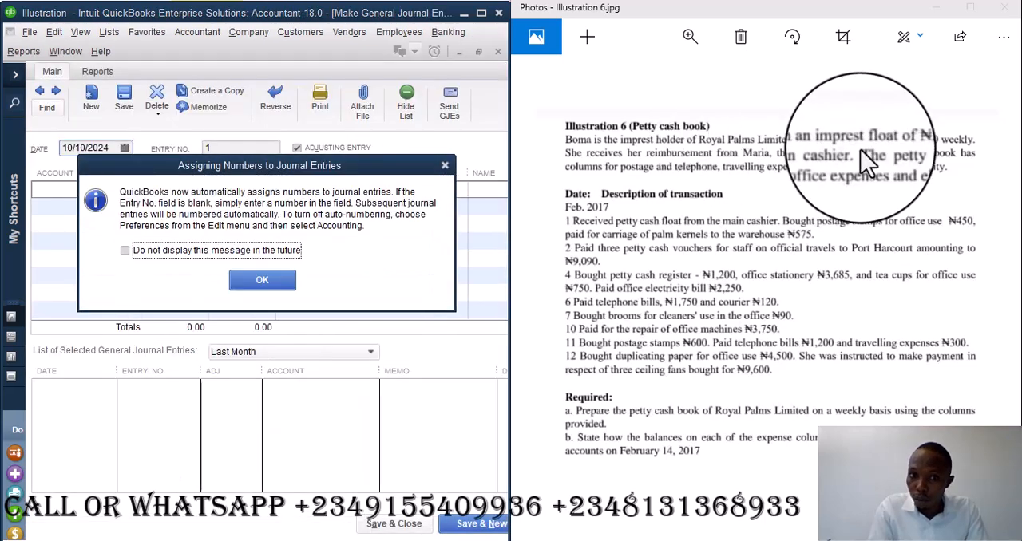
{"action": "left_click", "coordinate": [278, 281]}
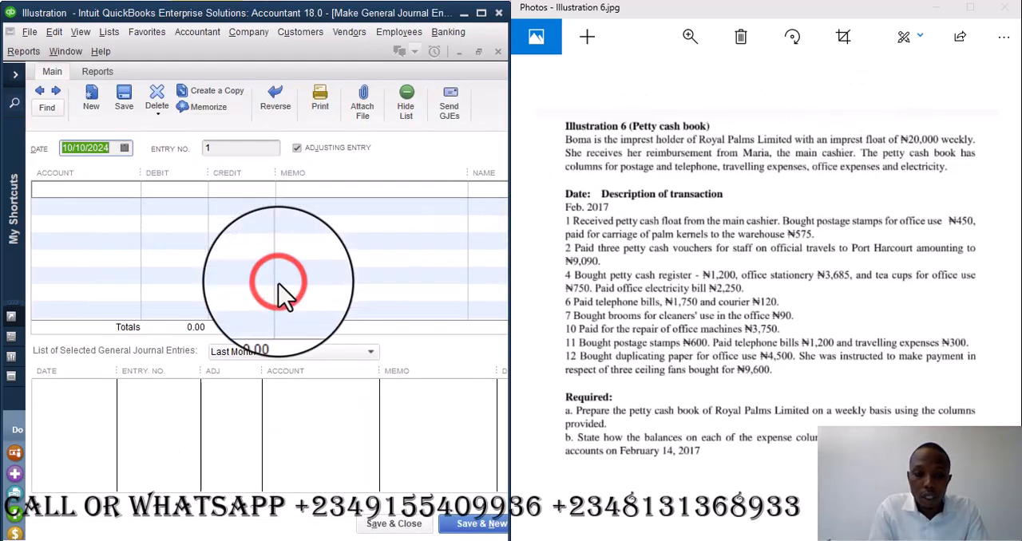
- Look for a cash account in the account list of the journal entry's first line and clear the search text
{"action": "left_click", "coordinate": [114, 190]}
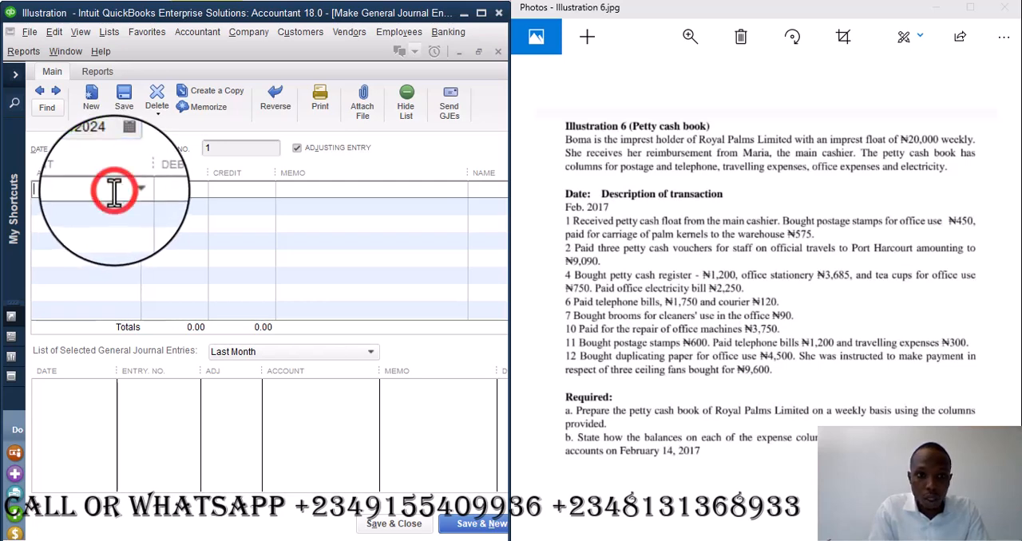
{"action": "type", "text": "c"}
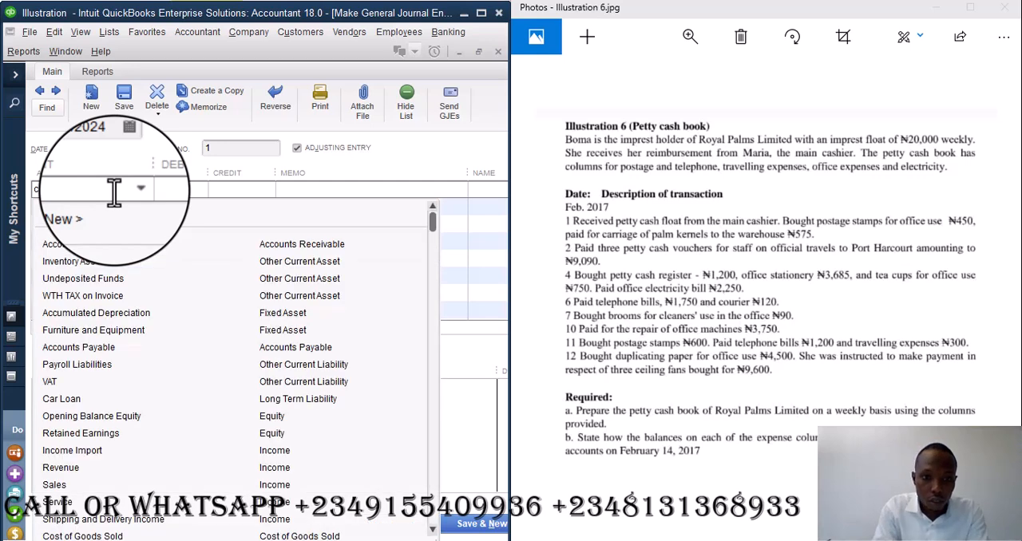
{"action": "type", "text": "ash"}
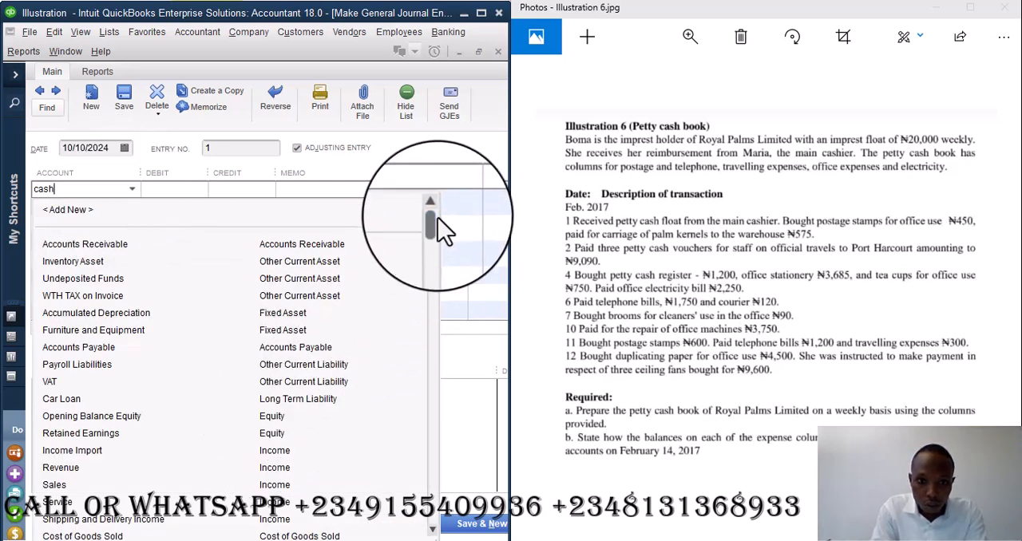
{"action": "mouse_move", "coordinate": [432, 227]}
{"action": "left_mouse_down"}
{"action": "mouse_move", "coordinate": [433, 383]}
{"action": "mouse_move", "coordinate": [445, 222]}
{"action": "left_mouse_up"}
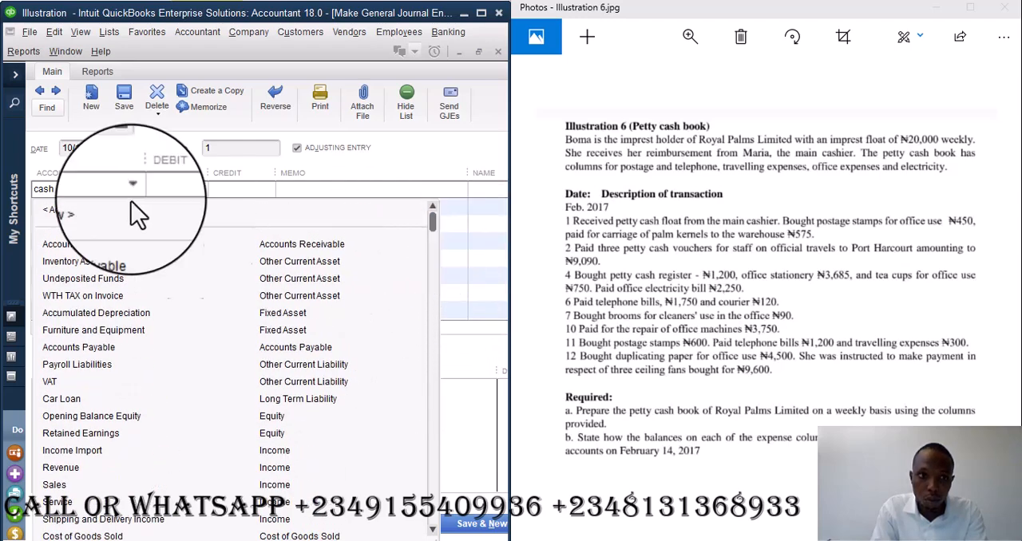
{"action": "left_click", "coordinate": [86, 190]}
{"action": "key", "text": "BackSpace"}
{"action": "key", "text": "BackSpace"}
{"action": "key", "text": "BackSpace"}
{"action": "key", "text": "BackSpace"}
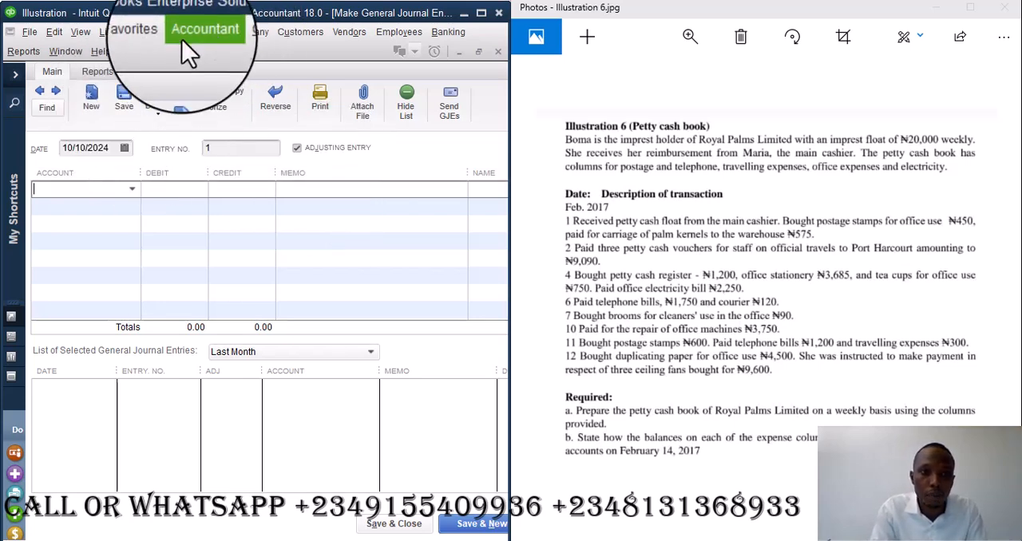
- Open the chart of accounts and start adding a new account of type Bank
{"action": "left_click", "coordinate": [108, 32]}
{"action": "left_click", "coordinate": [152, 50]}
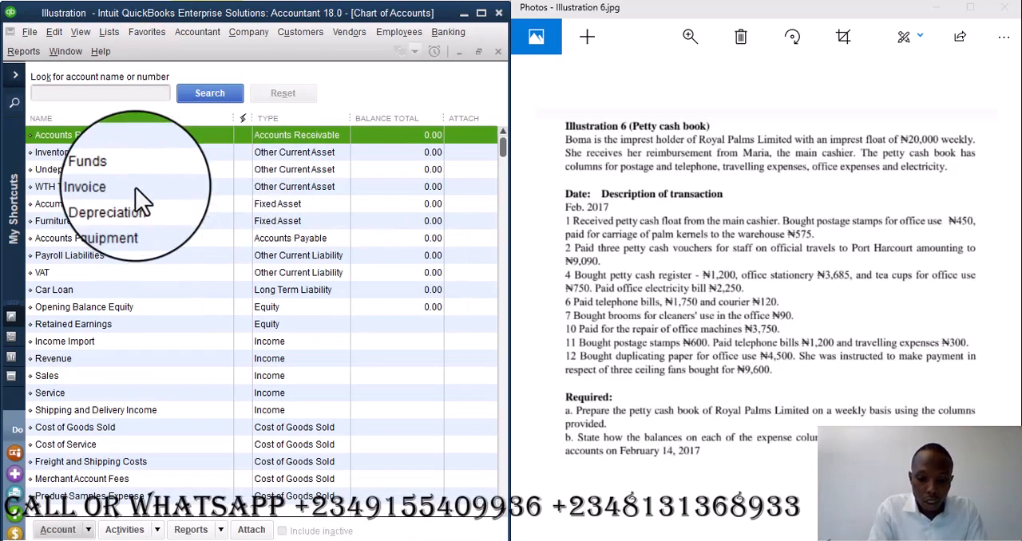
{"action": "right_click", "coordinate": [140, 188]}
{"action": "left_click", "coordinate": [164, 246]}
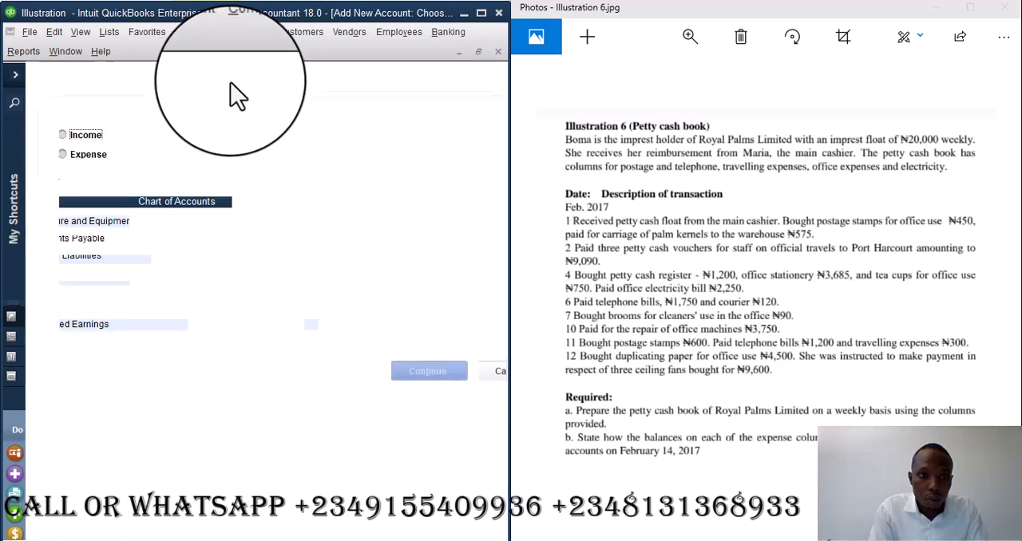
{"action": "left_click", "coordinate": [64, 221]}
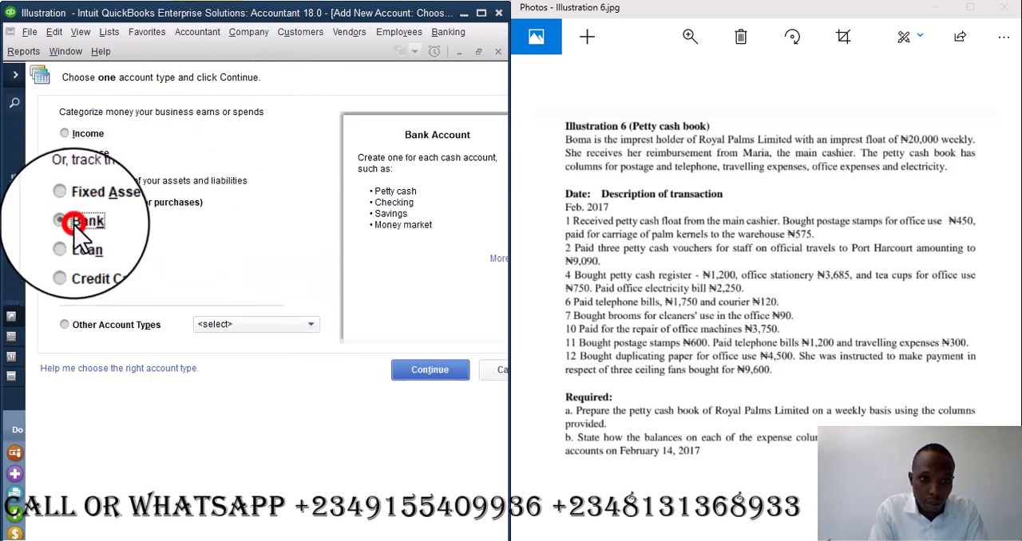
{"action": "left_click", "coordinate": [418, 368]}
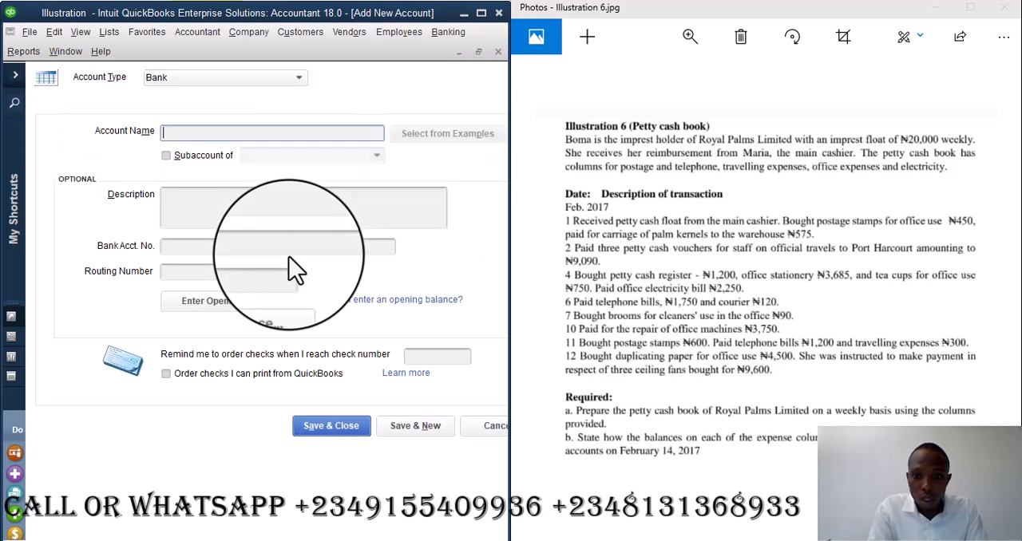
- Name the new bank account Petty Cash
{"action": "key", "text": "Escape"}
{"action": "key", "text": "Escape"}
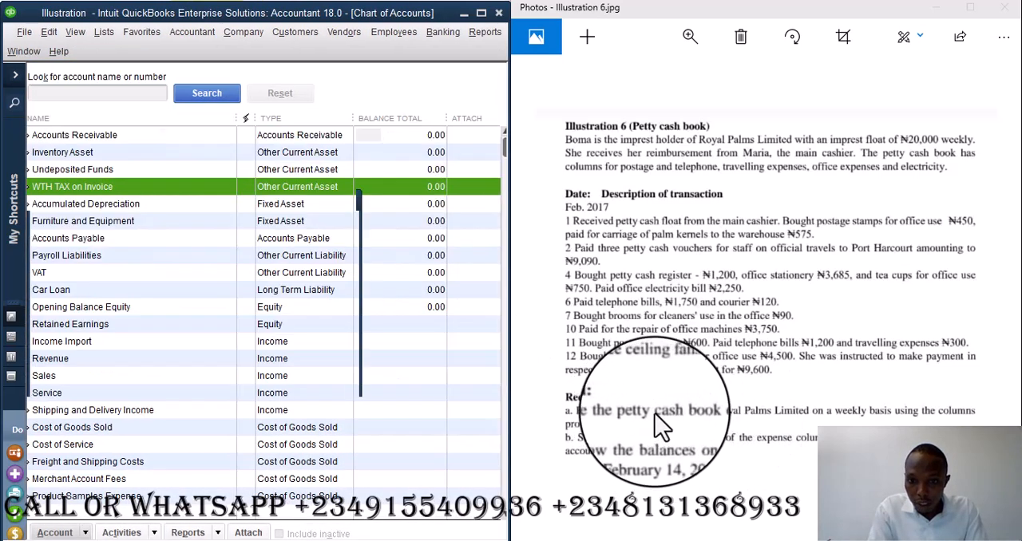
{"action": "left_click", "coordinate": [655, 415]}
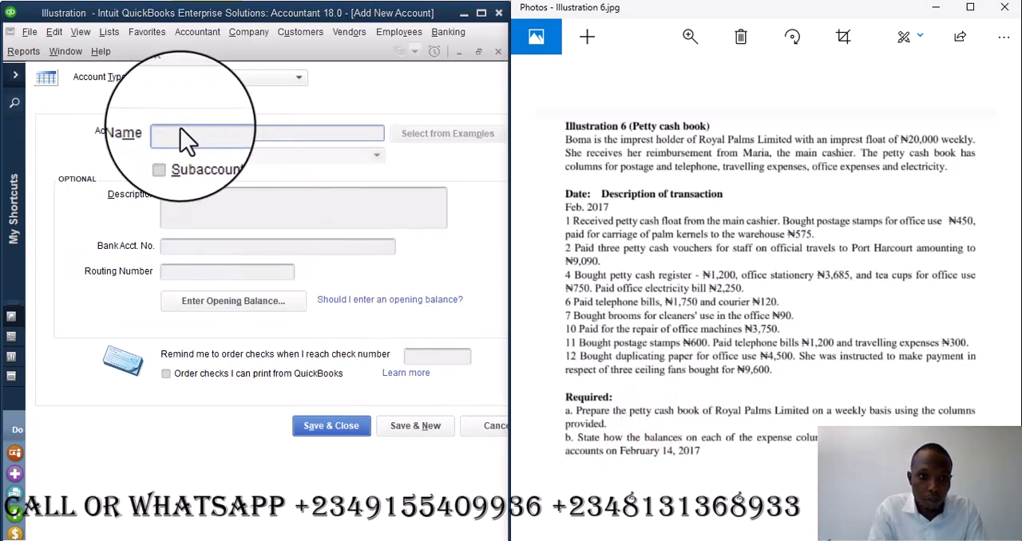
{"action": "left_click", "coordinate": [177, 134]}
{"action": "type", "text": "Petty Cash"}
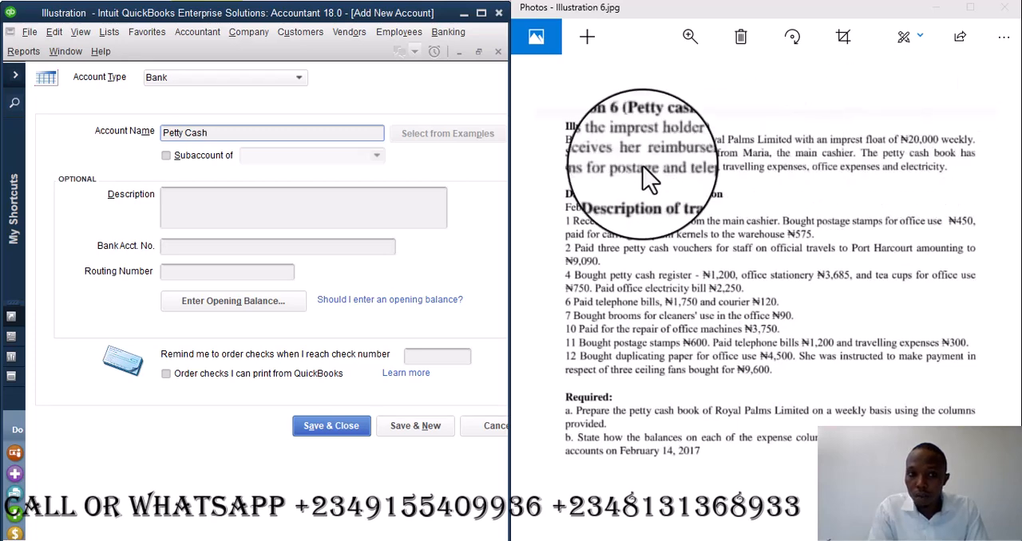
- Enter an opening balance of 20,000 for the Petty Cash account with a statement ending date of 01/31/2017
{"action": "left_click", "coordinate": [252, 304]}
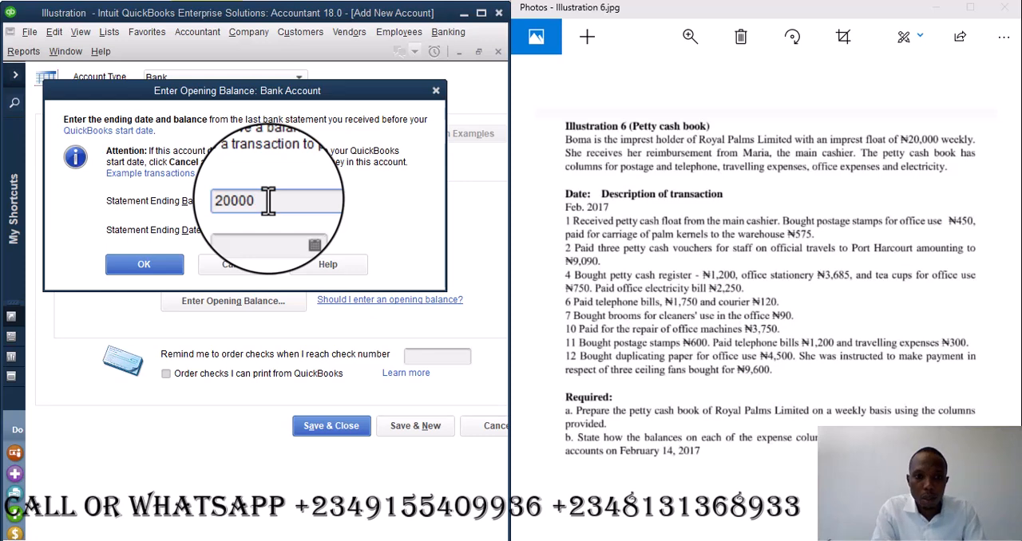
{"action": "left_click", "coordinate": [300, 230]}
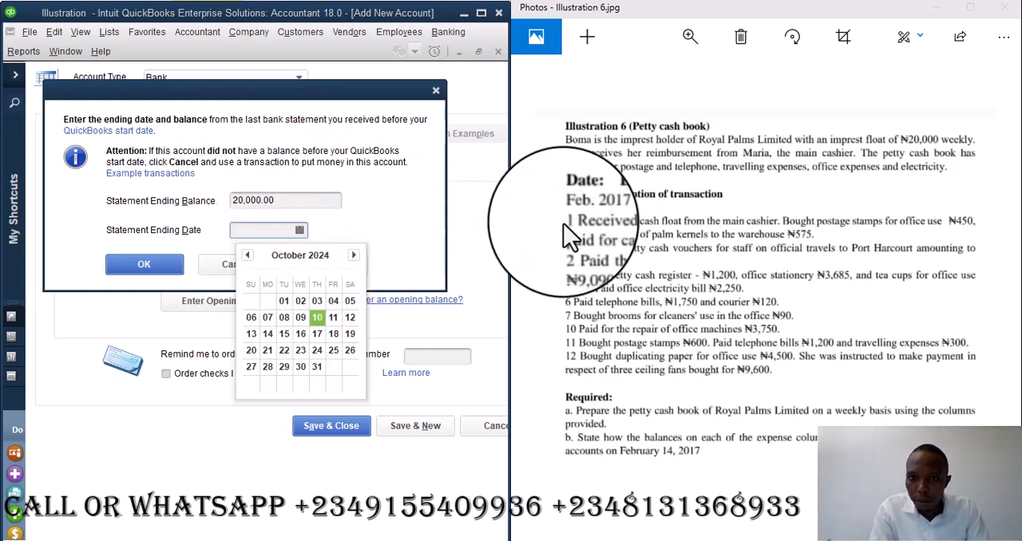
{"action": "left_click", "coordinate": [248, 256]}
{"action": "left_click", "coordinate": [249, 257]}
{"action": "left_click", "coordinate": [249, 256]}
{"action": "left_click", "coordinate": [248, 256]}
{"action": "left_click", "coordinate": [248, 256]}
{"action": "left_click", "coordinate": [248, 257]}
{"action": "left_click", "coordinate": [249, 256]}
{"action": "left_click", "coordinate": [248, 256]}
{"action": "left_click", "coordinate": [248, 256]}
{"action": "left_click", "coordinate": [353, 255]}
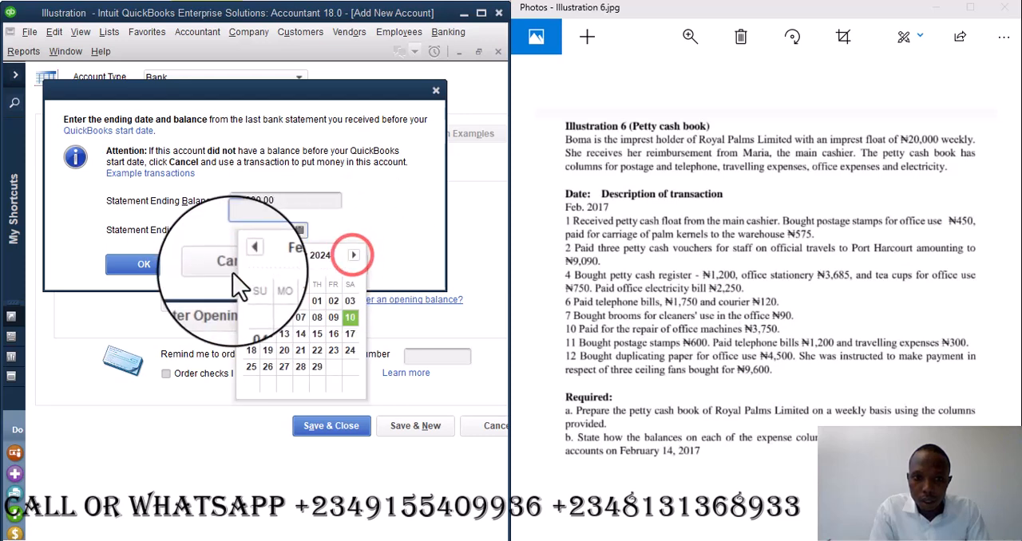
{"action": "left_click", "coordinate": [247, 256]}
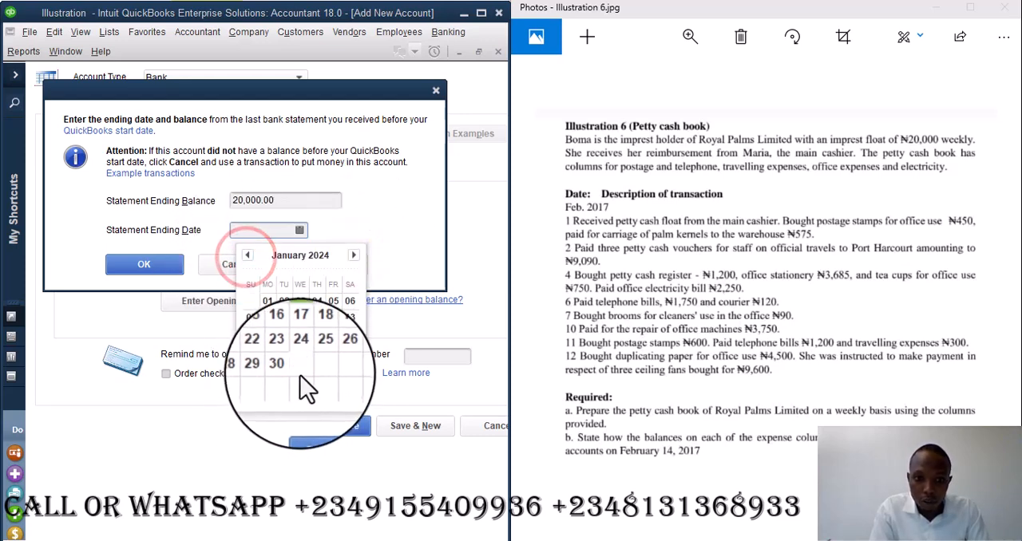
{"action": "left_click", "coordinate": [299, 372]}
{"action": "left_click", "coordinate": [285, 230]}
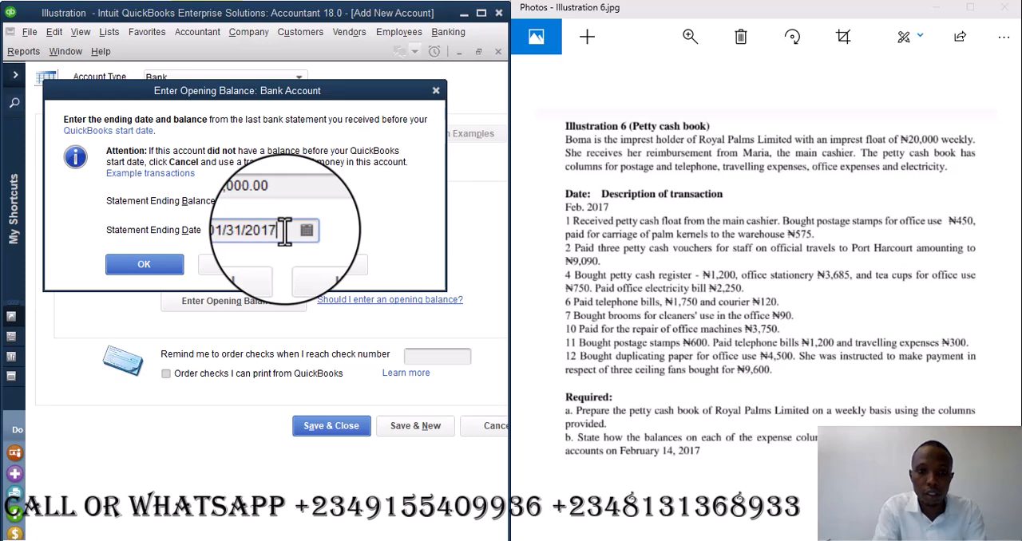
{"action": "left_click", "coordinate": [172, 265]}
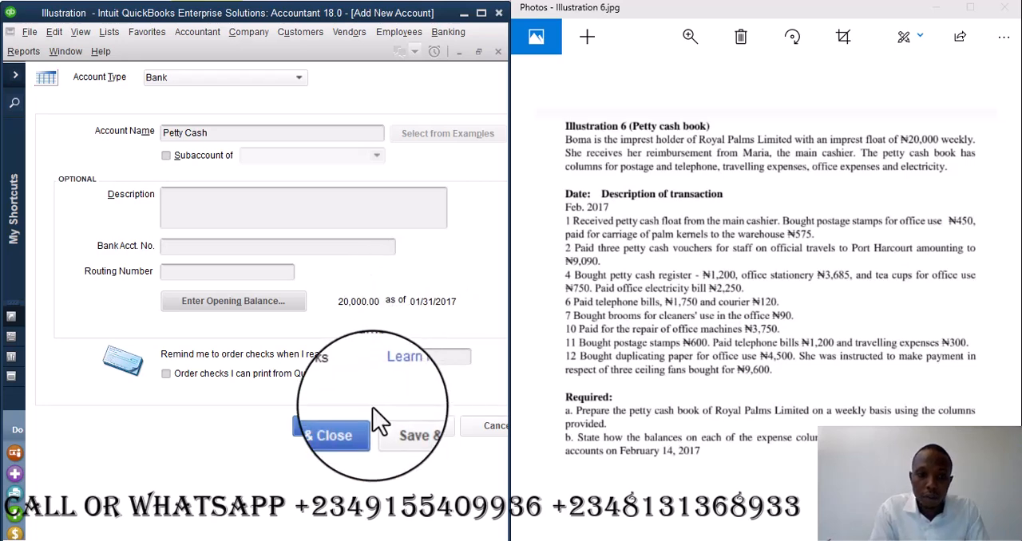
- Save the Petty Cash account, accepting the past-dated transaction and declining the bank feed setup
{"action": "left_click", "coordinate": [343, 427]}
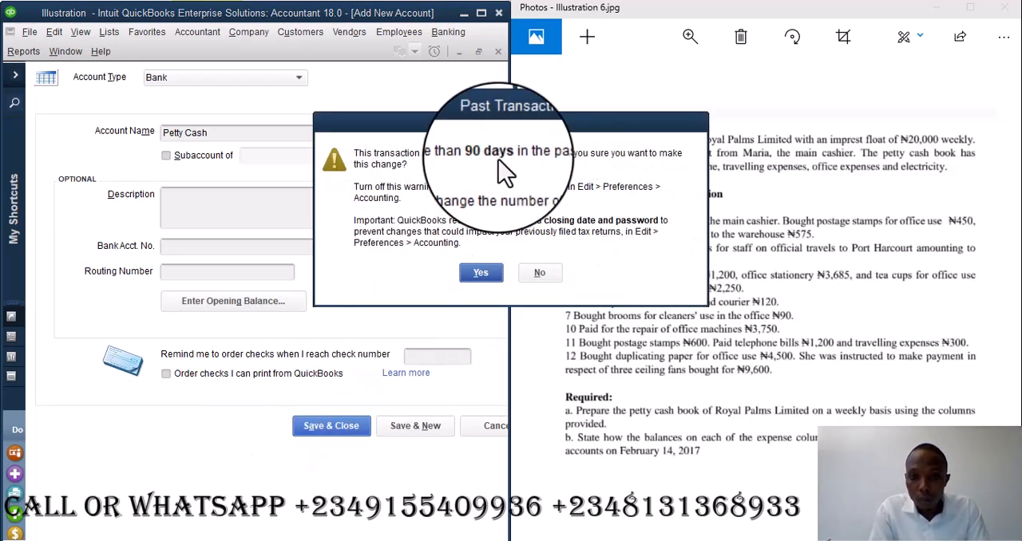
{"action": "left_click", "coordinate": [481, 273]}
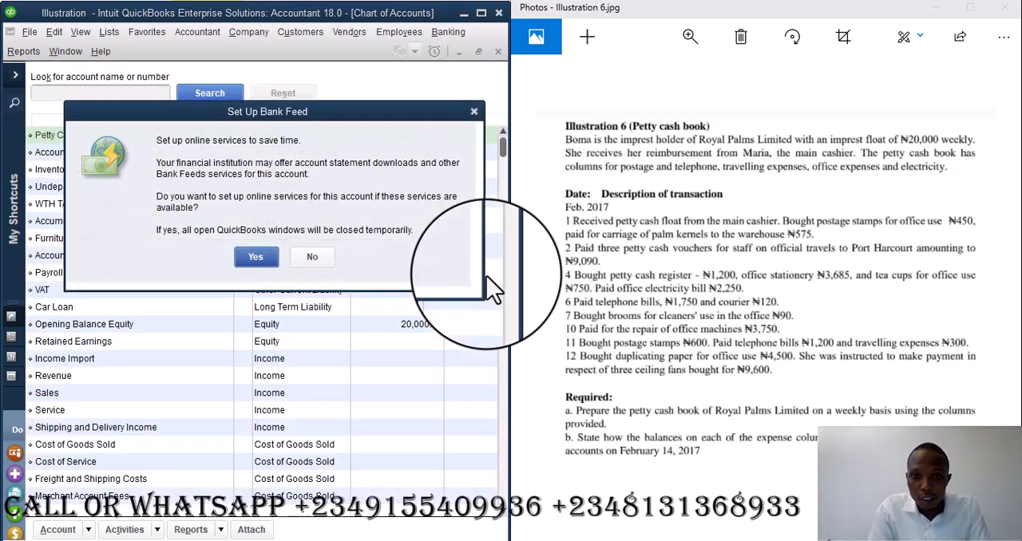
{"action": "left_click", "coordinate": [304, 256]}
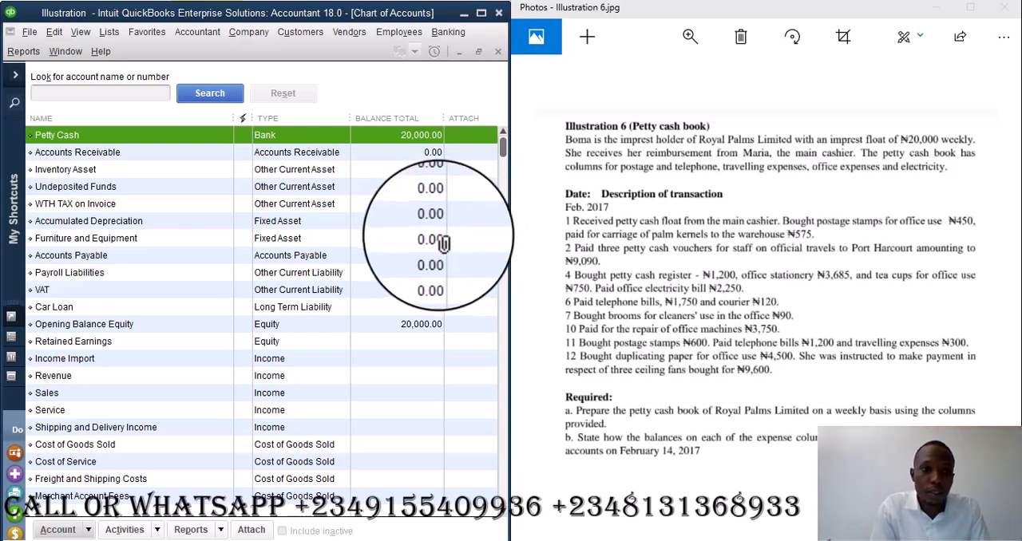
- Search the chart of accounts for postage
{"action": "left_click", "coordinate": [104, 92]}
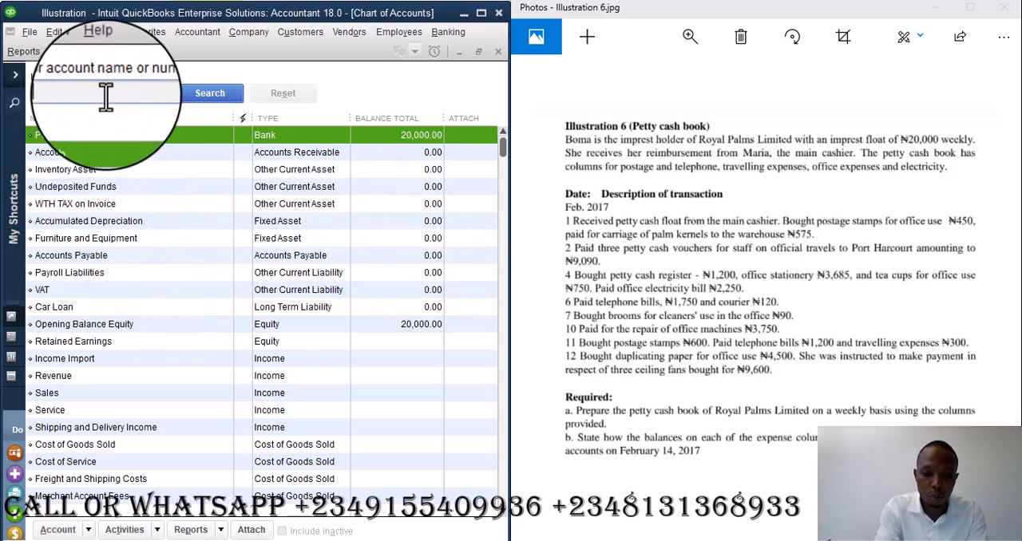
{"action": "type", "text": "postage"}
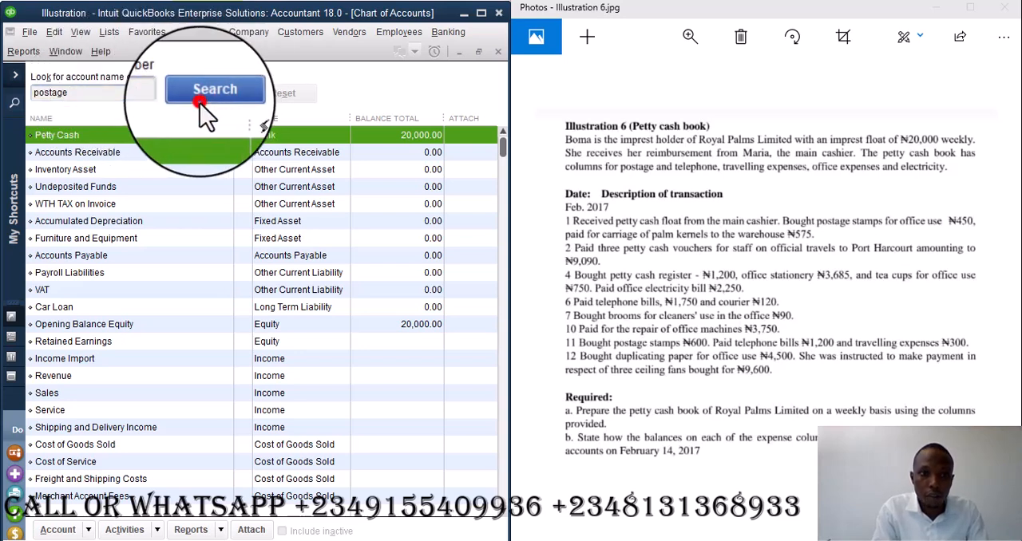
{"action": "left_click", "coordinate": [209, 93]}
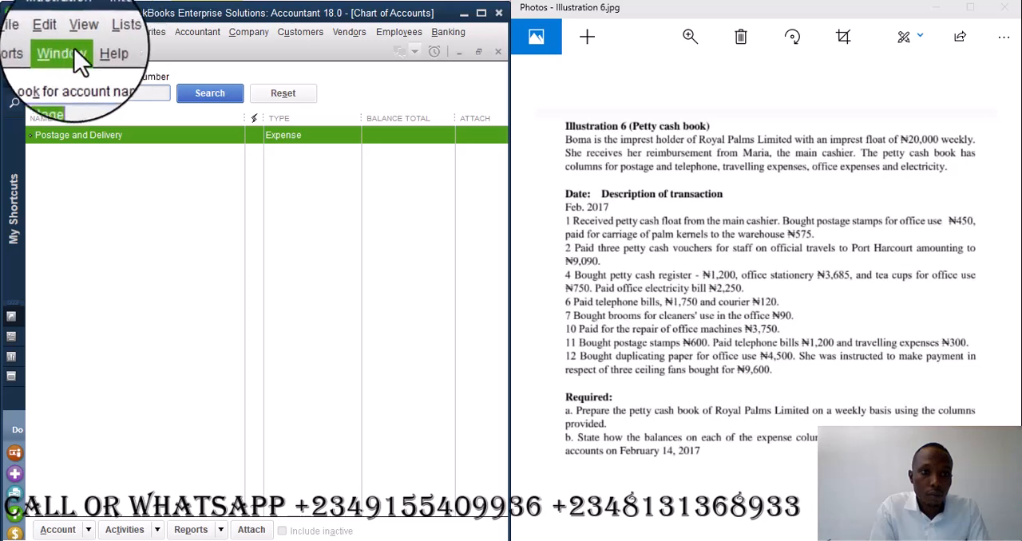
- Start a new check drawn on Petty Cash and date it 02/01/2017
{"action": "left_click", "coordinate": [449, 34]}
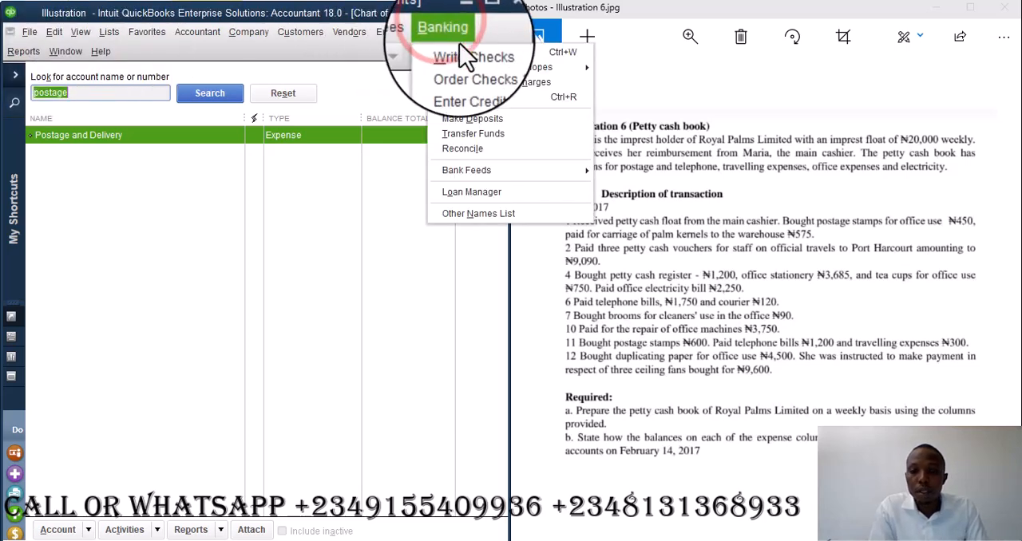
{"action": "left_click", "coordinate": [451, 35]}
{"action": "left_click", "coordinate": [449, 34]}
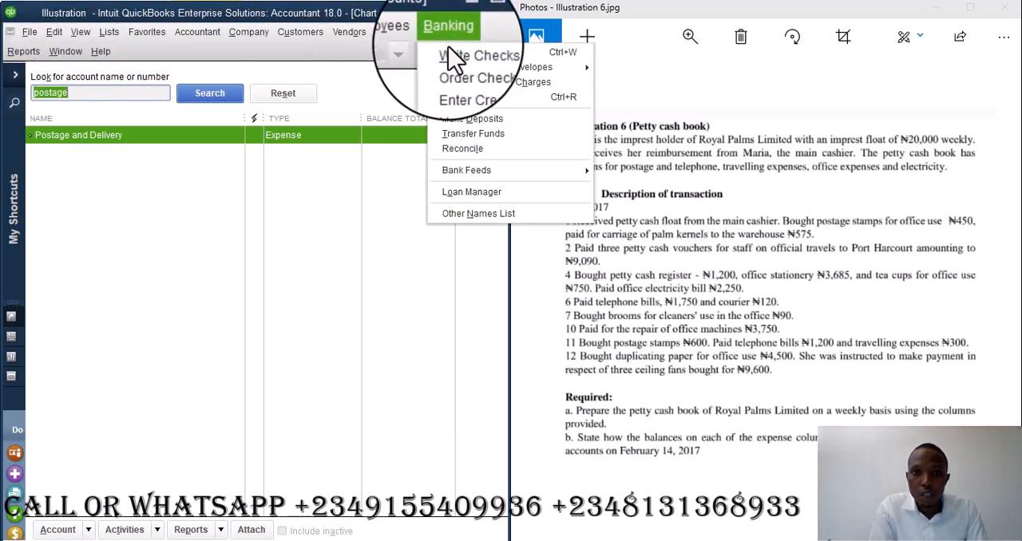
{"action": "left_click", "coordinate": [452, 58]}
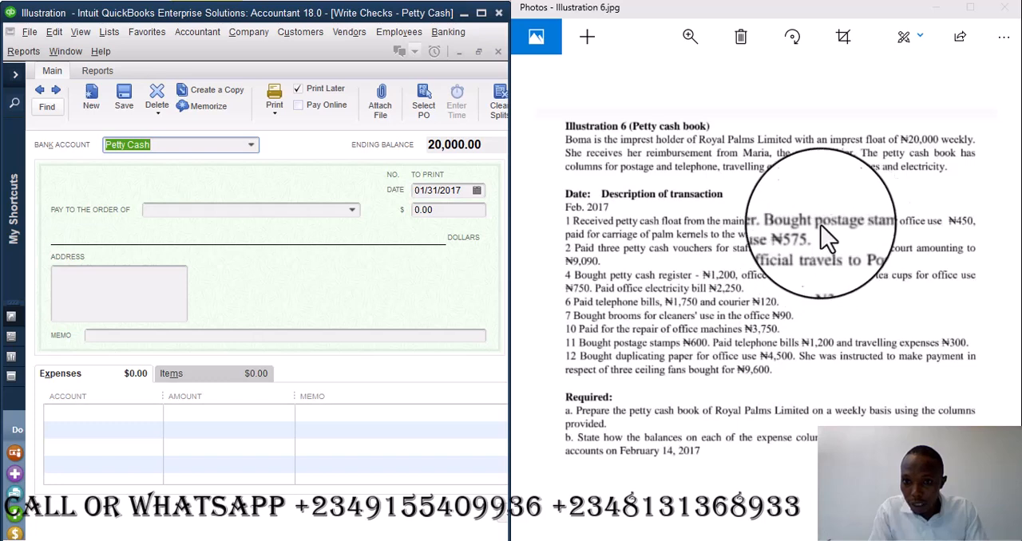
{"action": "left_click", "coordinate": [353, 215]}
{"action": "left_click", "coordinate": [353, 214]}
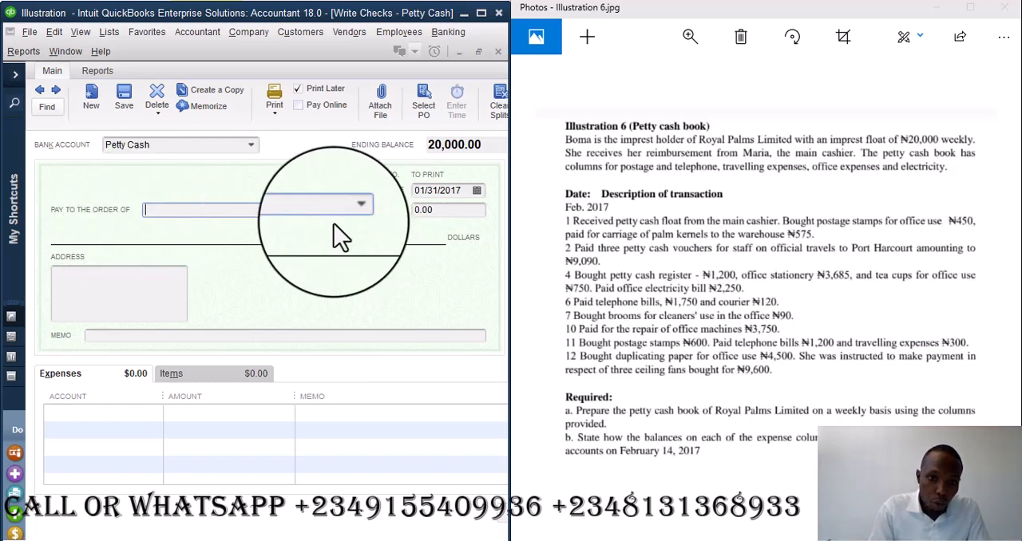
{"action": "left_click", "coordinate": [478, 192]}
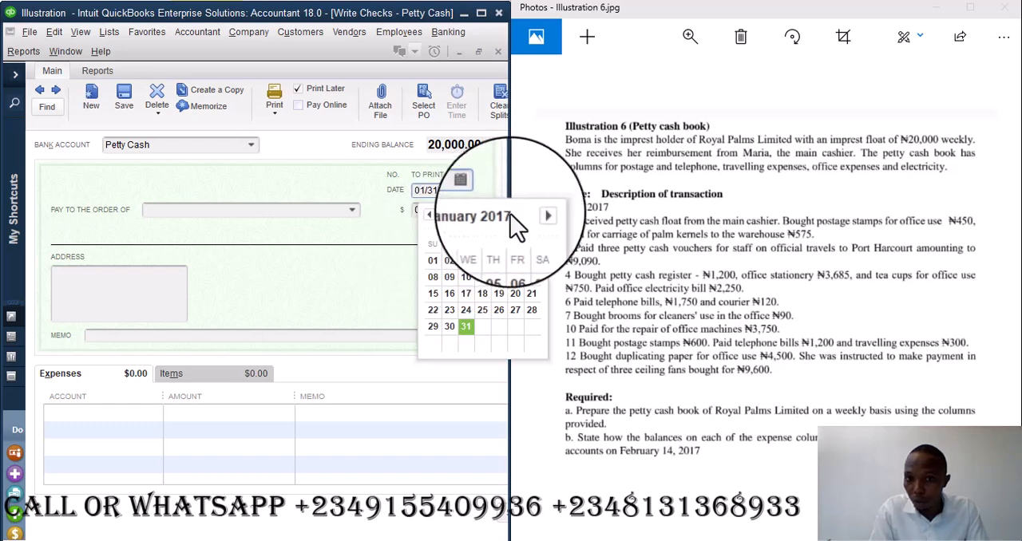
{"action": "left_click", "coordinate": [533, 214]}
{"action": "left_click", "coordinate": [480, 264]}
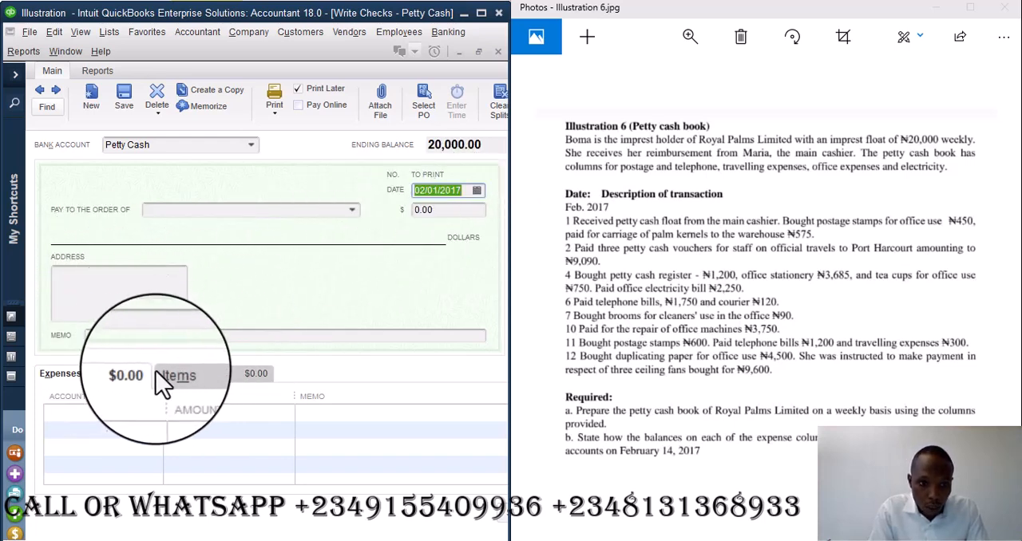
- Add a 450 expense line to Postage and Delivery with the memo "Being postage stamp for office use"
{"action": "left_click", "coordinate": [100, 419]}
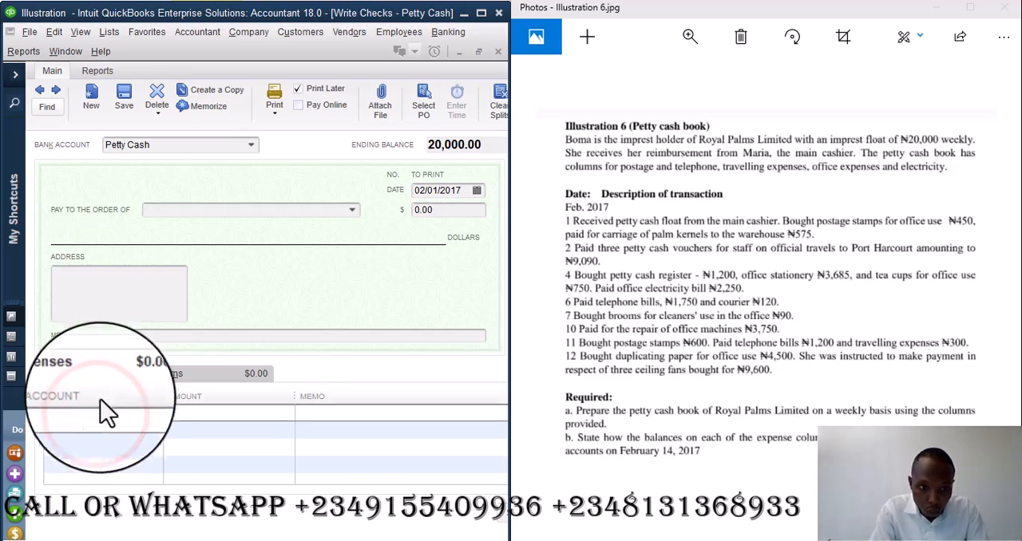
{"action": "left_click", "coordinate": [200, 372]}
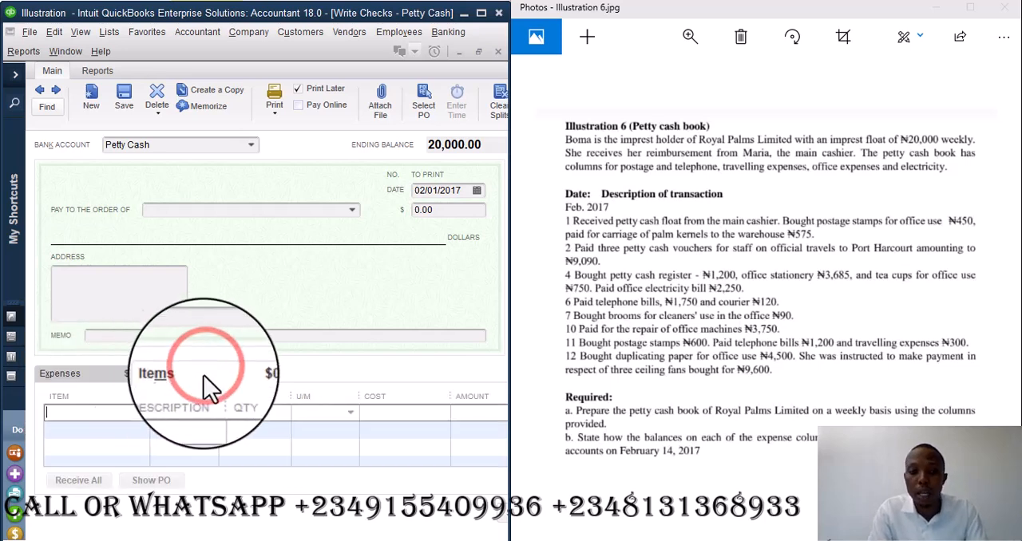
{"action": "left_click", "coordinate": [63, 379]}
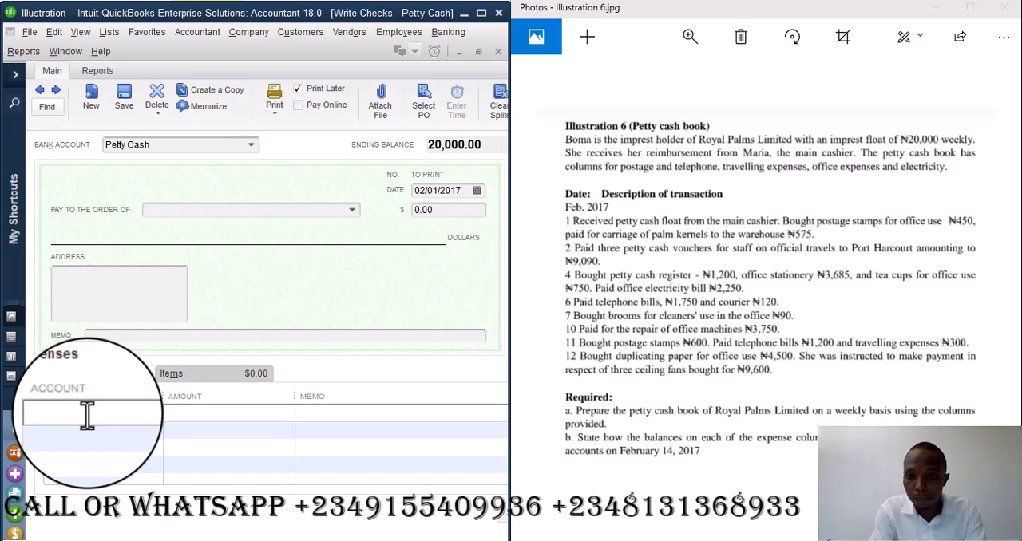
{"action": "type", "text": "Postage and Delivery"}
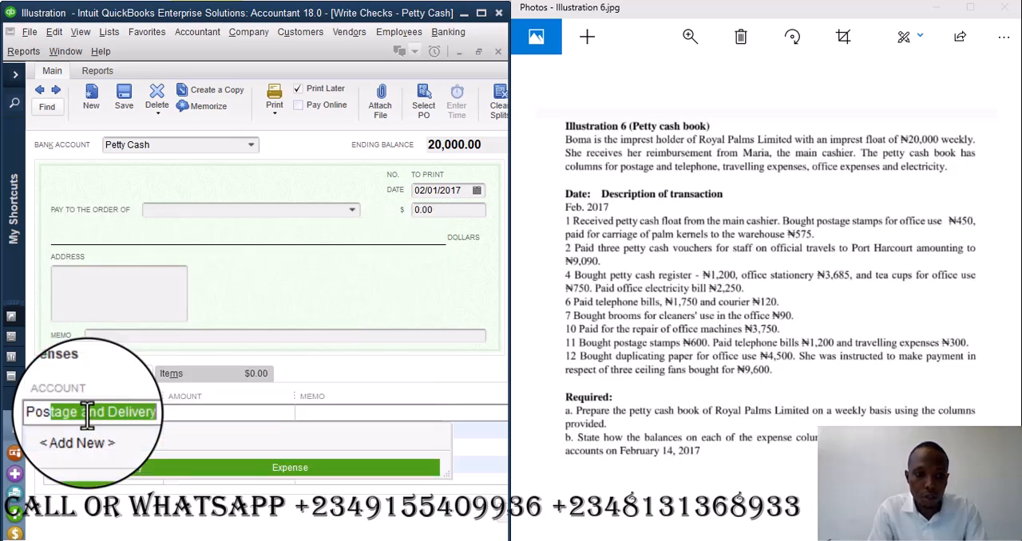
{"action": "key", "text": "Tab"}
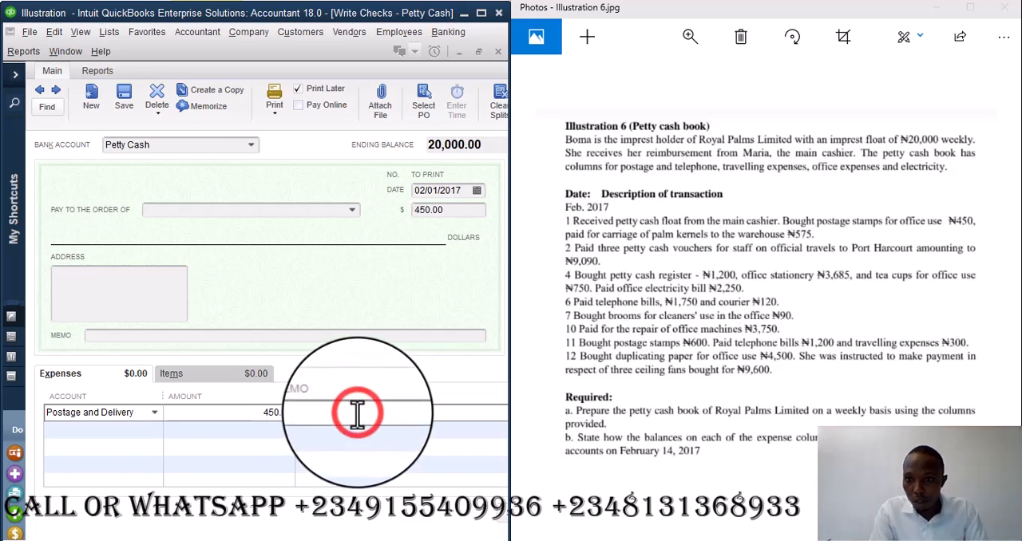
{"action": "left_click", "coordinate": [357, 413]}
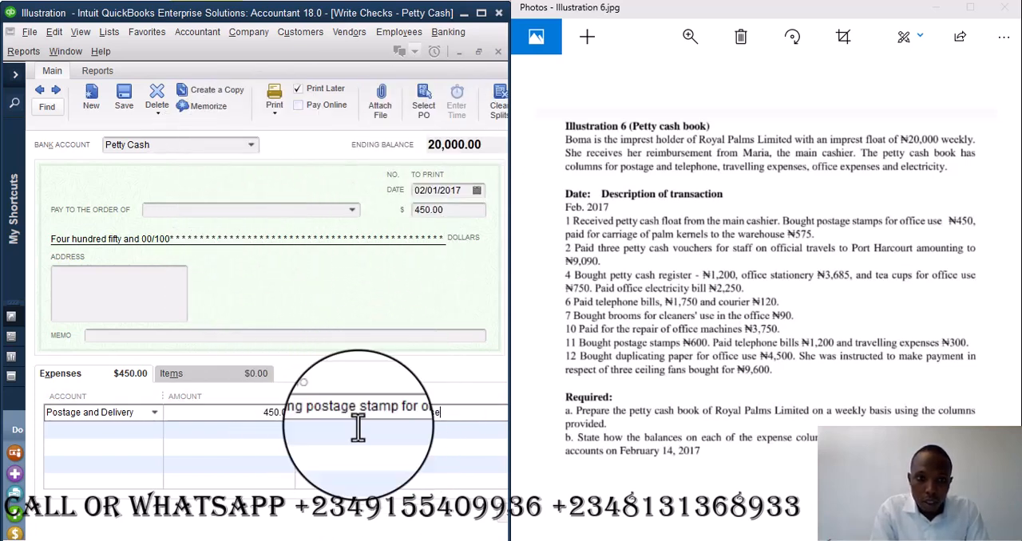
- Save the postage check from Petty Cash, accepting the past-dated transaction, and close the check form
{"action": "left_click", "coordinate": [255, 145]}
{"action": "left_click", "coordinate": [252, 147]}
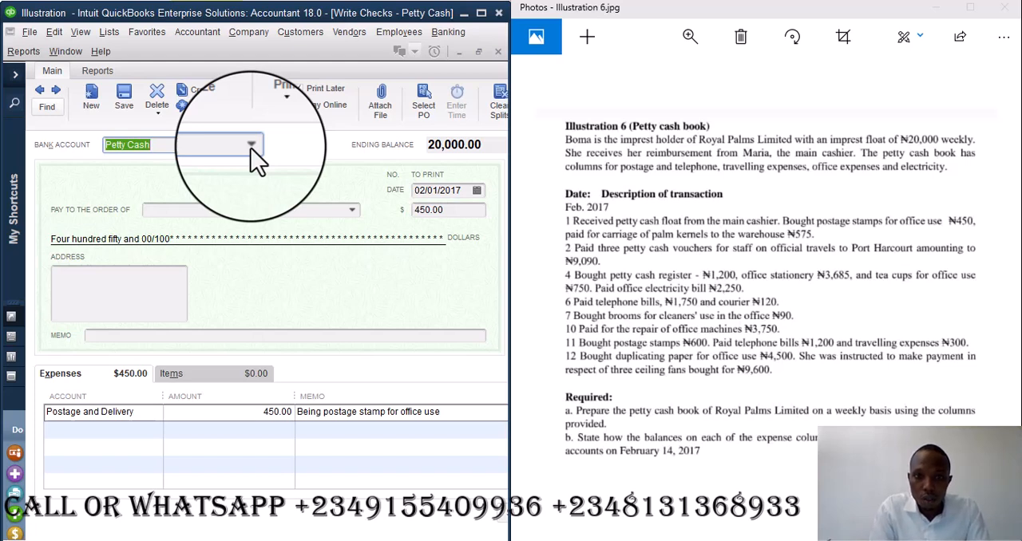
{"action": "left_click", "coordinate": [123, 94]}
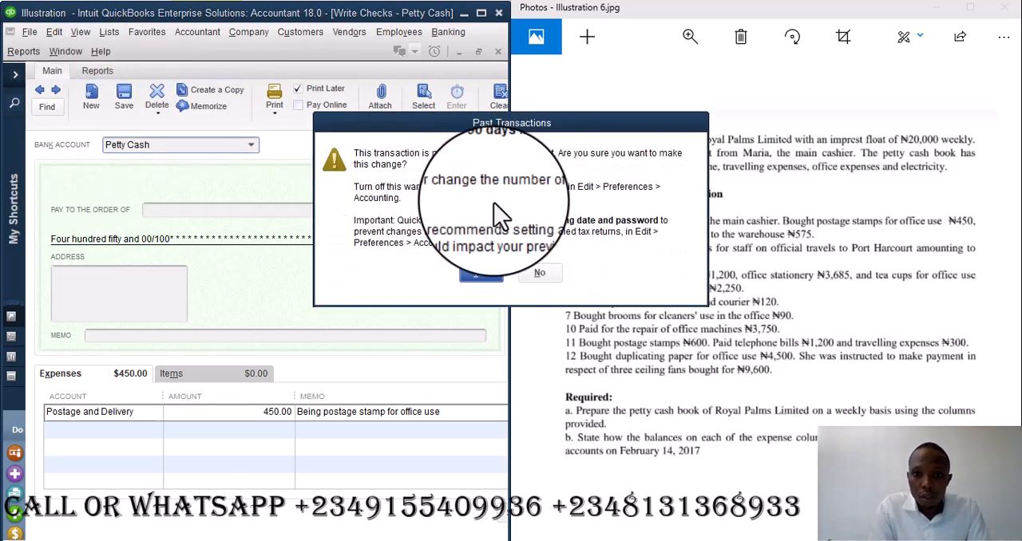
{"action": "left_click", "coordinate": [497, 272]}
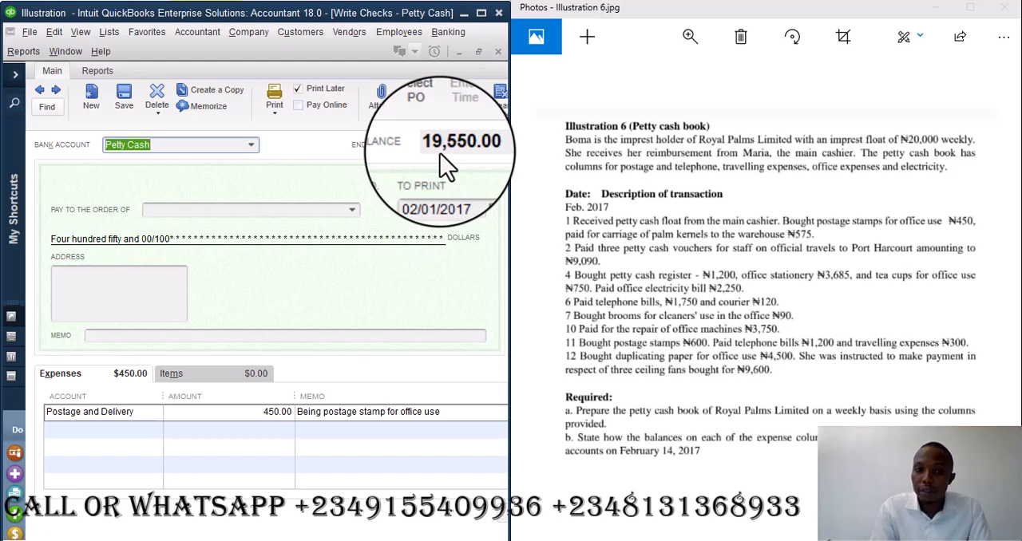
{"action": "left_click", "coordinate": [499, 52]}
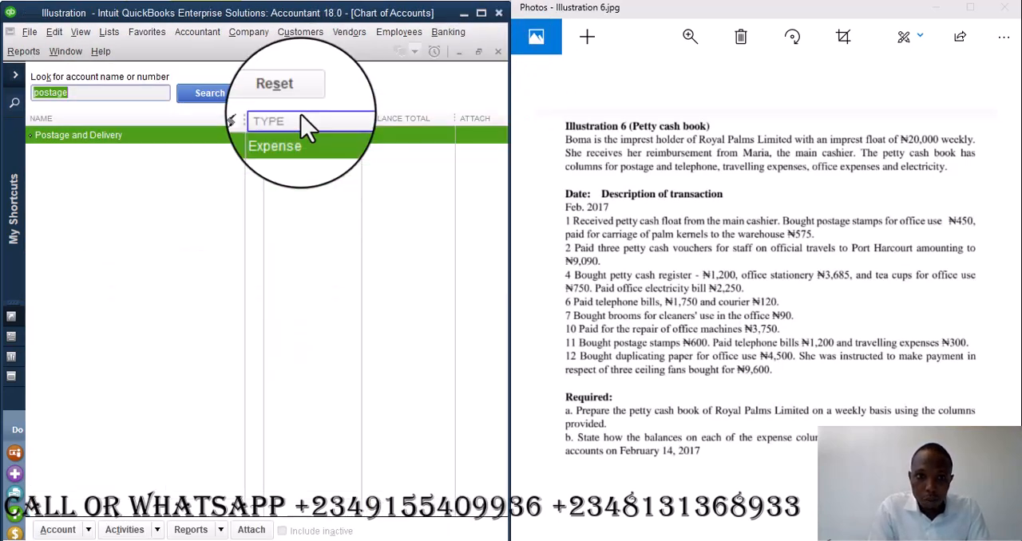
- Run the standard Profit & Loss report for all dates to review the recorded expense
{"action": "left_click", "coordinate": [35, 53]}
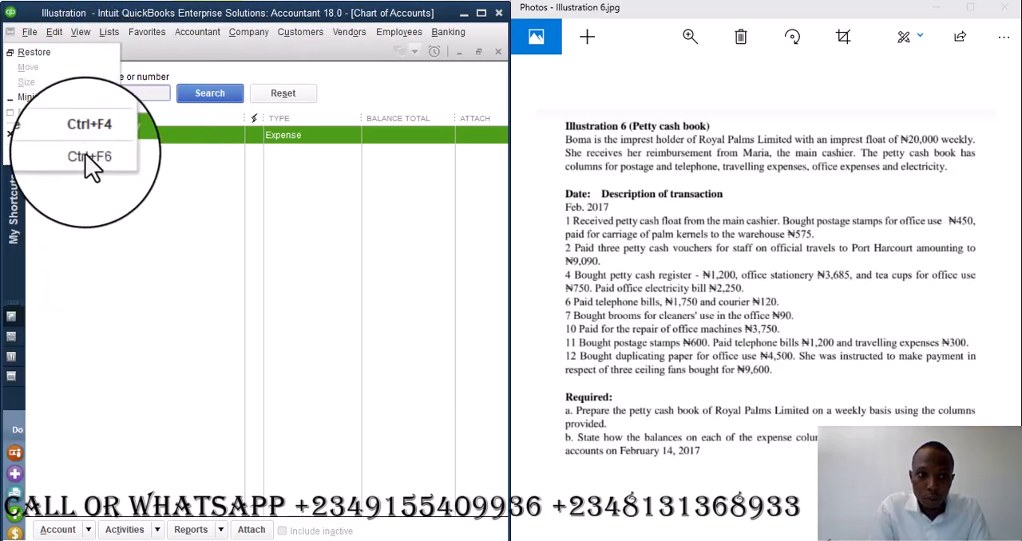
{"action": "mouse_move", "coordinate": [30, 50]}
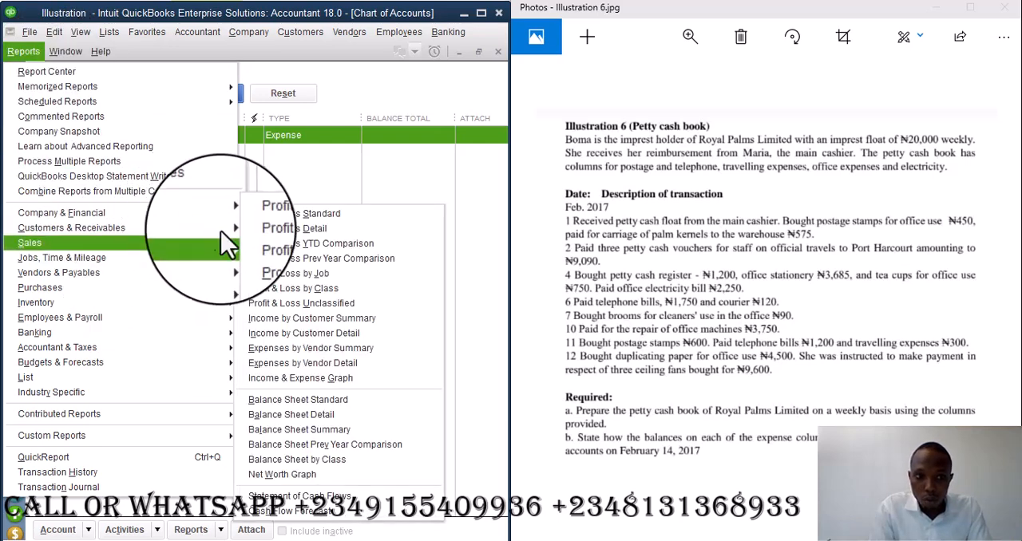
{"action": "left_click", "coordinate": [266, 214]}
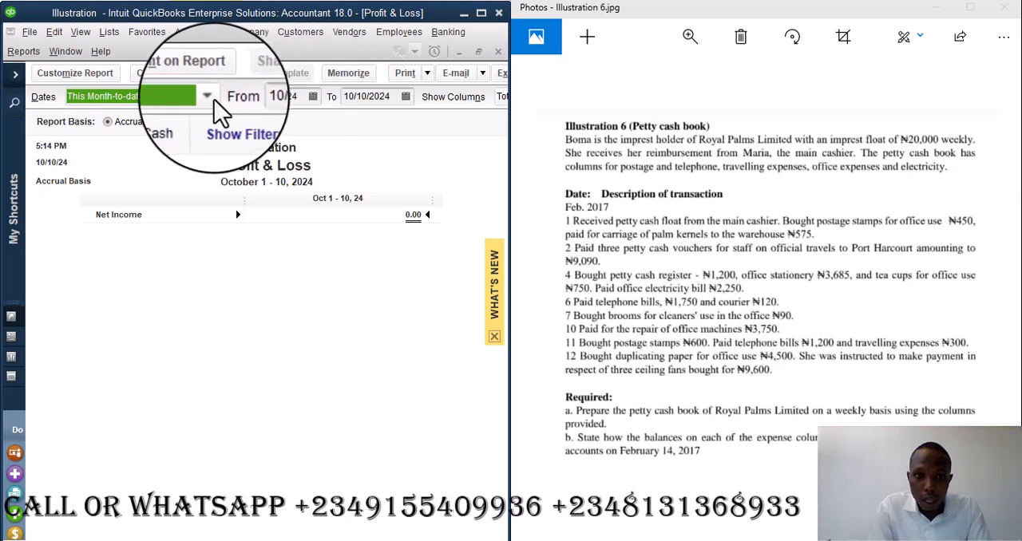
{"action": "left_click", "coordinate": [207, 96]}
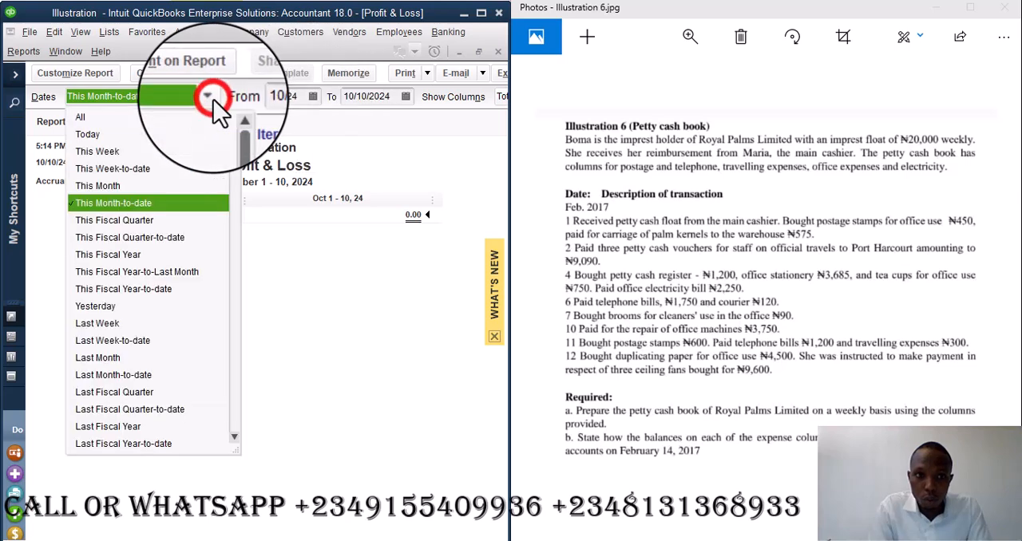
{"action": "left_click", "coordinate": [96, 116]}
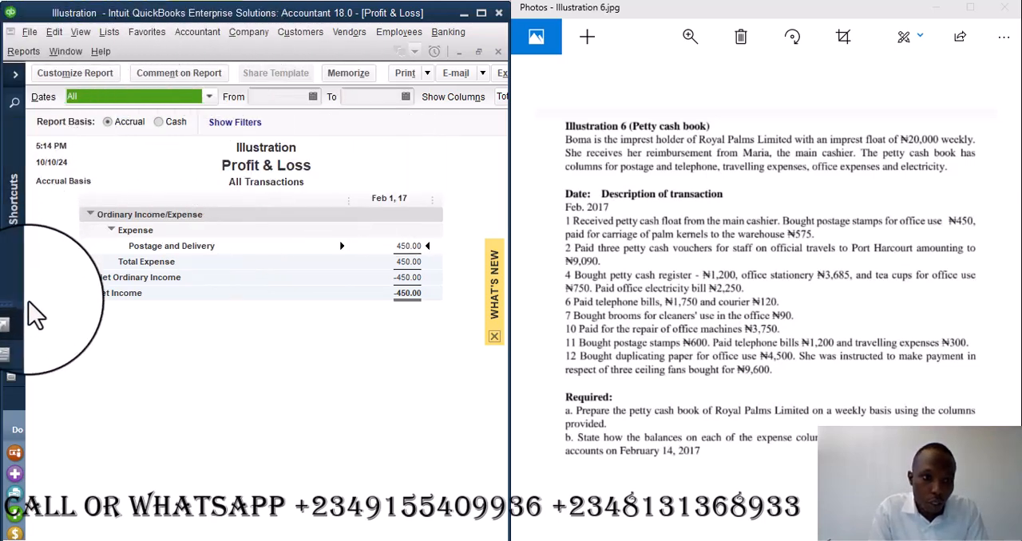
- Return to the open general journal entry and look for a carriage account for its first line
{"action": "left_click", "coordinate": [13, 381]}
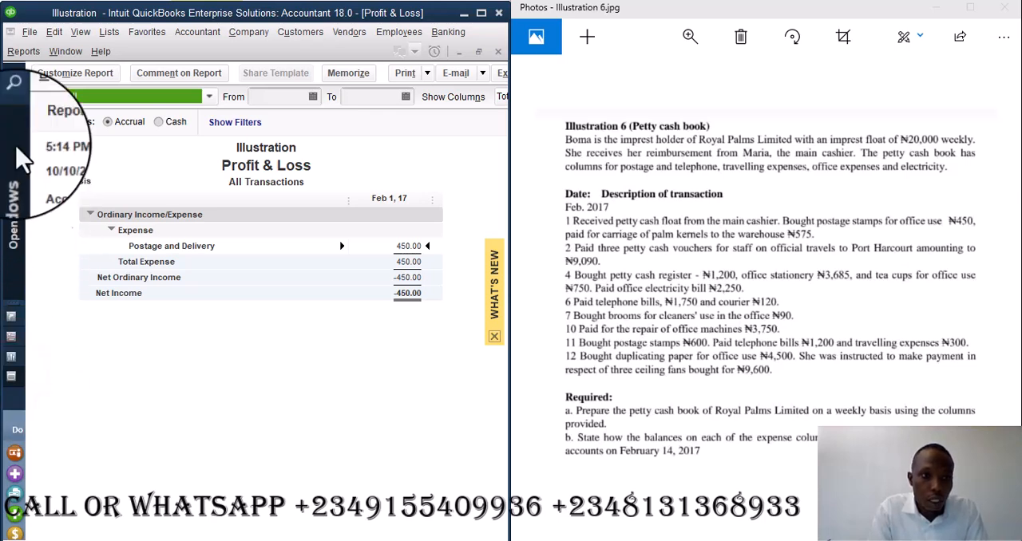
{"action": "left_click", "coordinate": [15, 76]}
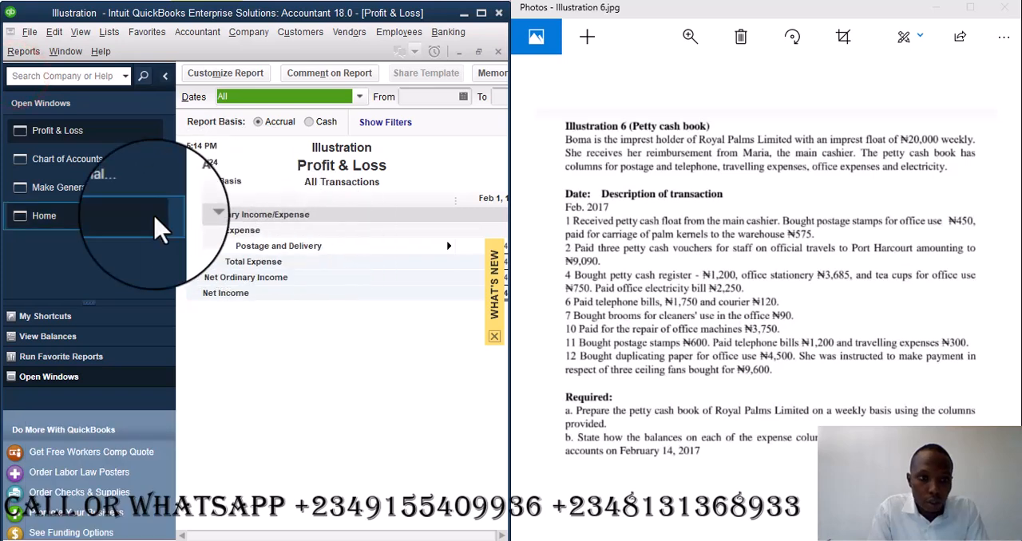
{"action": "left_click", "coordinate": [80, 191]}
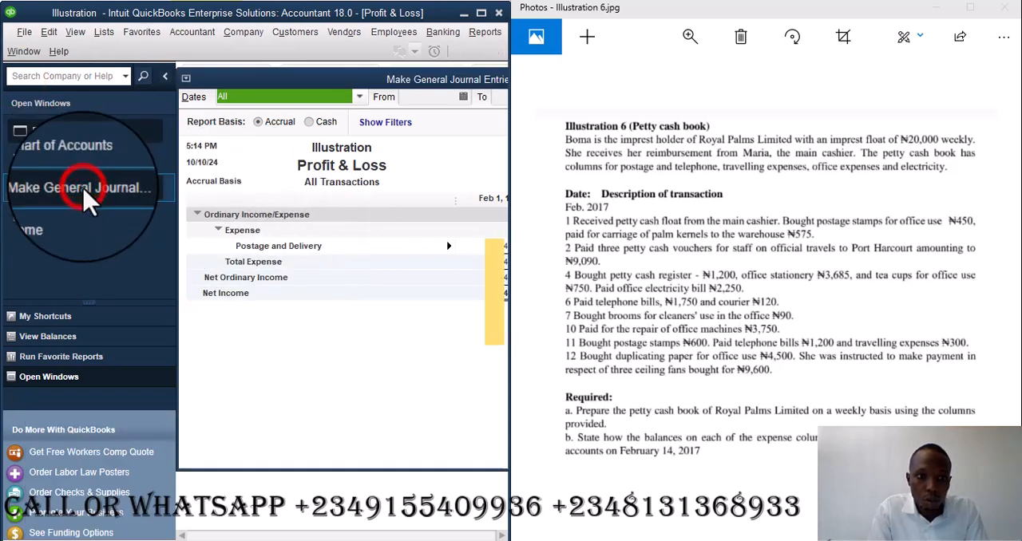
{"action": "left_click", "coordinate": [166, 77]}
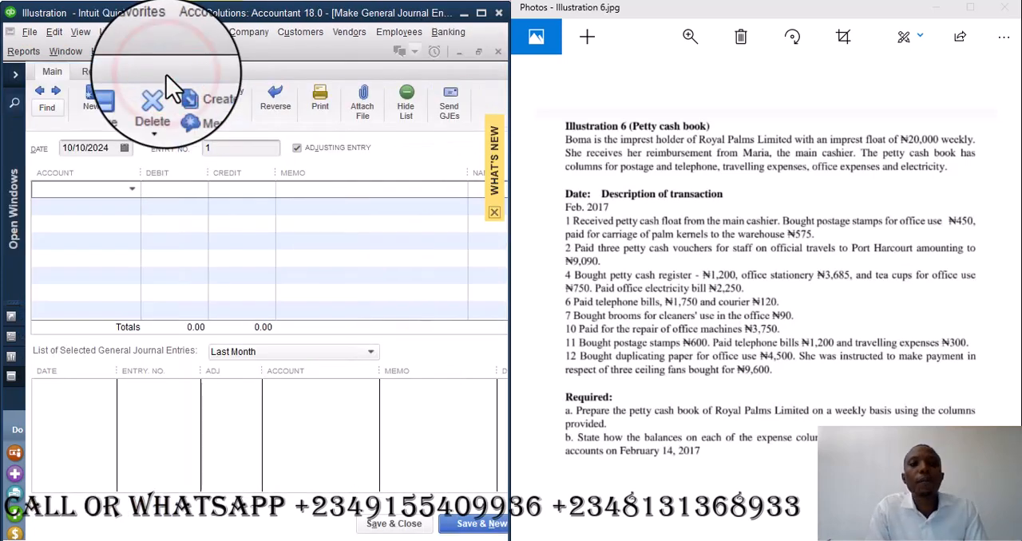
{"action": "left_click", "coordinate": [132, 190]}
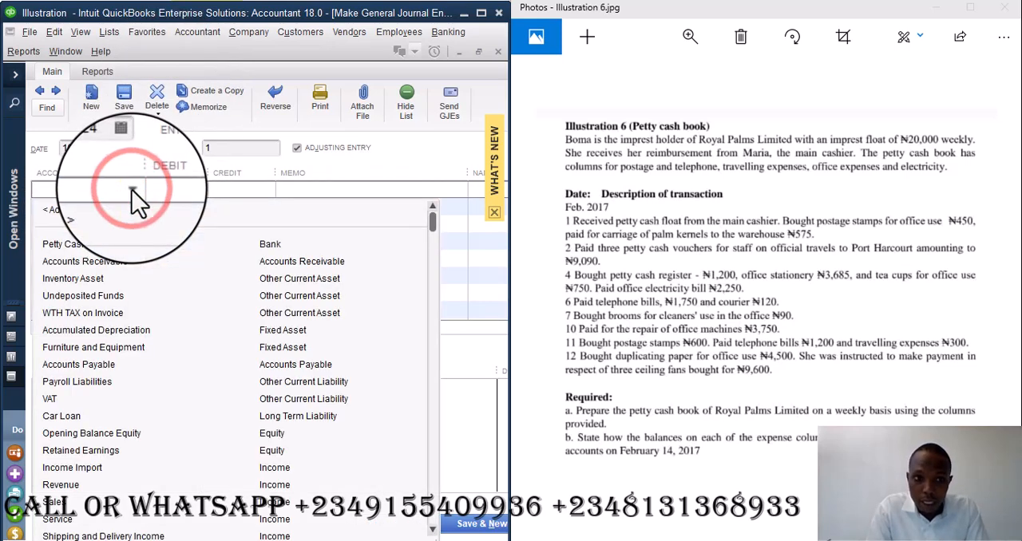
{"action": "left_click", "coordinate": [109, 188]}
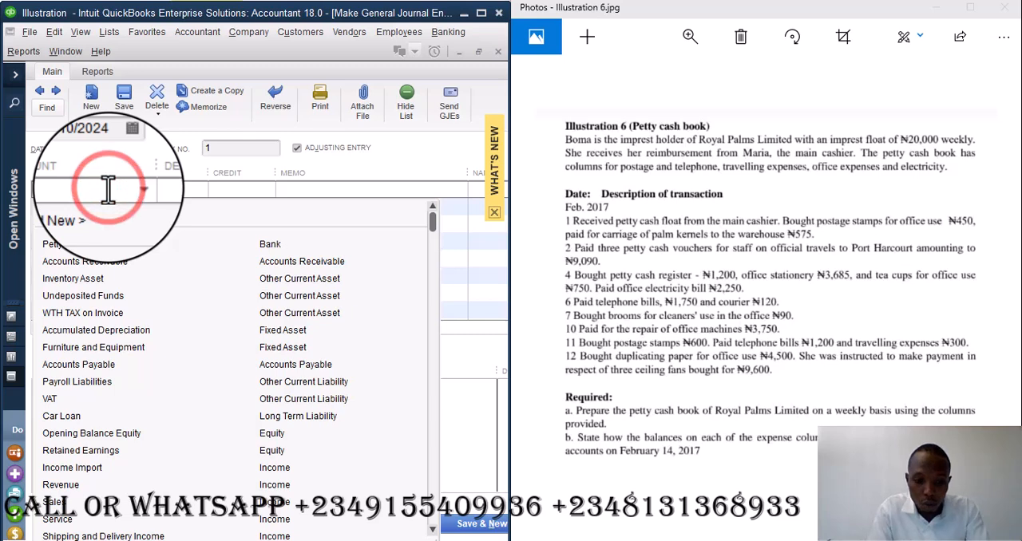
{"action": "type", "text": "carr"}
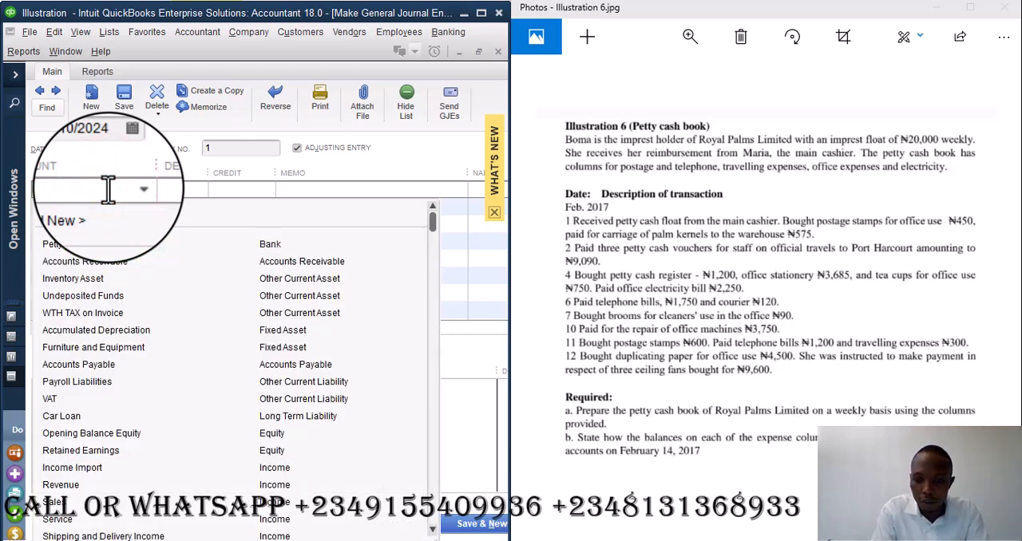
{"action": "key", "text": "BackSpace"}
{"action": "key", "text": "BackSpace"}
{"action": "key", "text": "BackSpace"}
{"action": "key", "text": "BackSpace"}
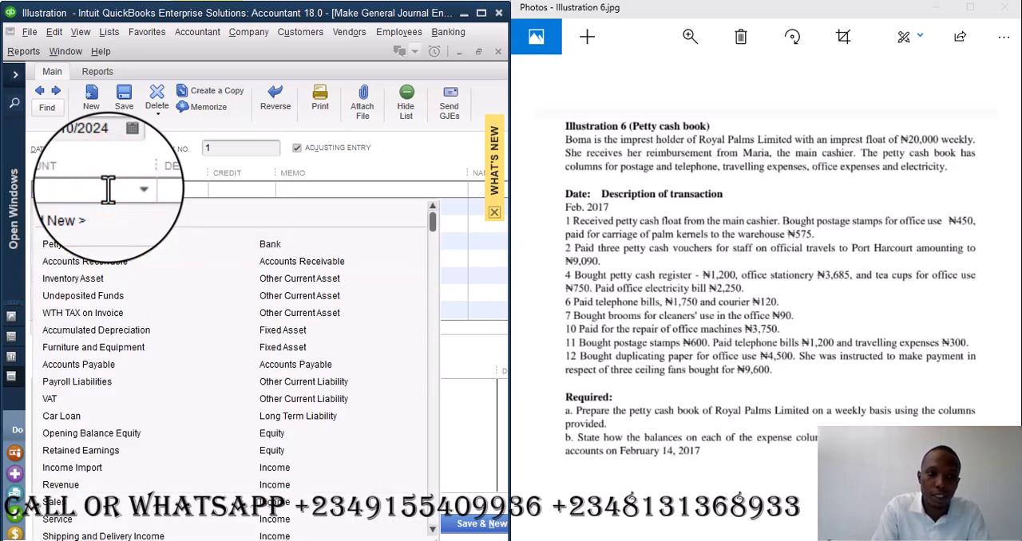
- Add a new Expense account named Carriage Inward and save it for use on the first journal line
{"action": "left_click", "coordinate": [69, 216]}
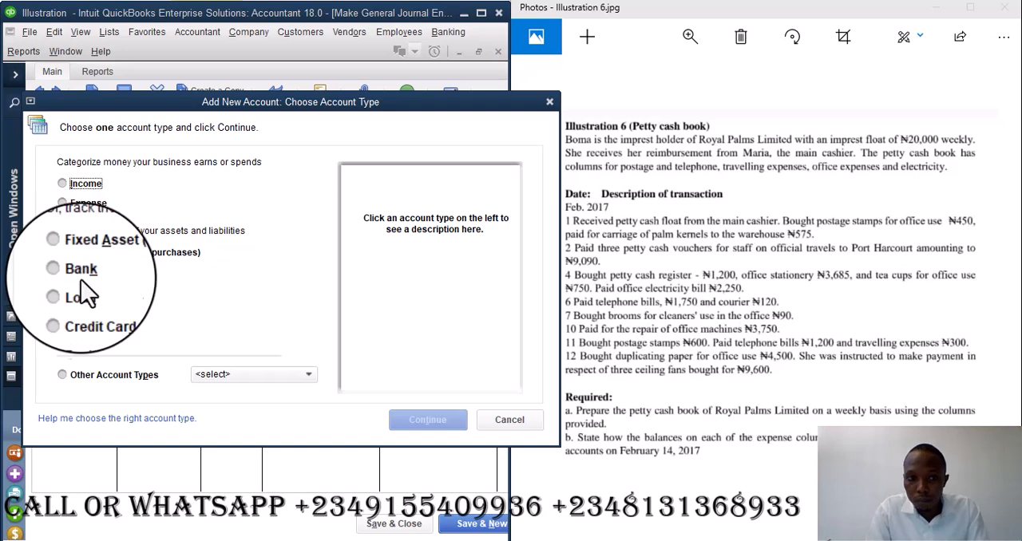
{"action": "left_click", "coordinate": [77, 206]}
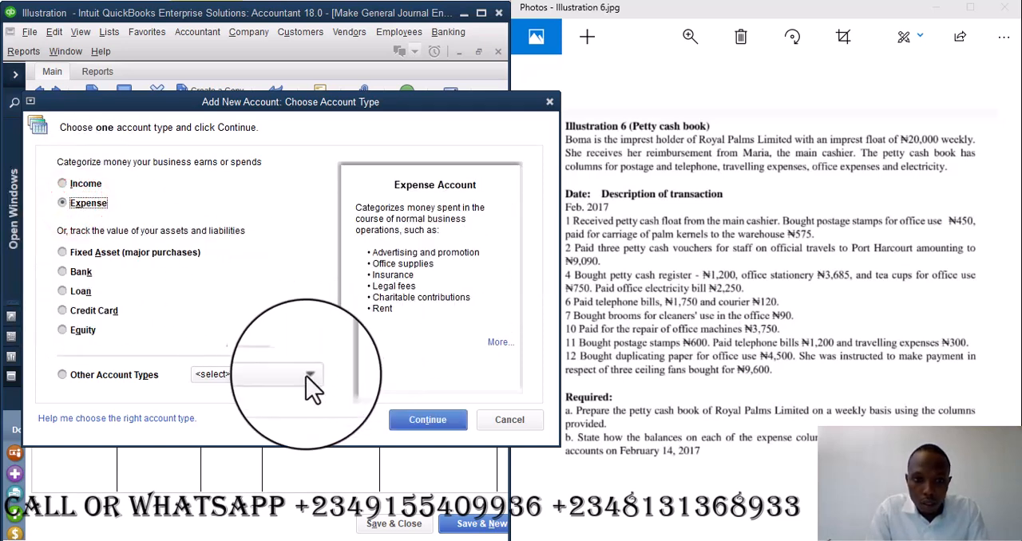
{"action": "left_click", "coordinate": [427, 421]}
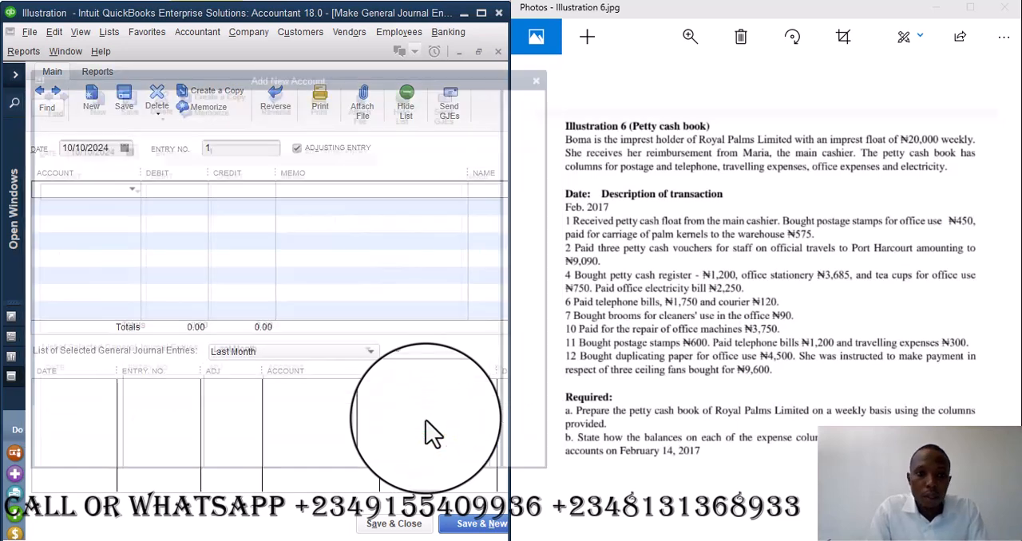
{"action": "left_click", "coordinate": [236, 153]}
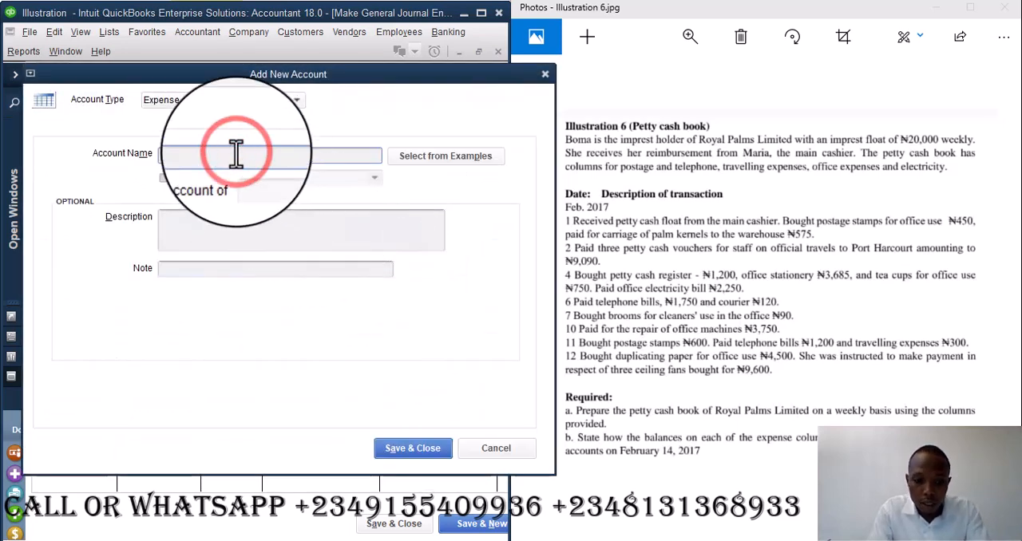
{"action": "type", "text": "Carriage i"}
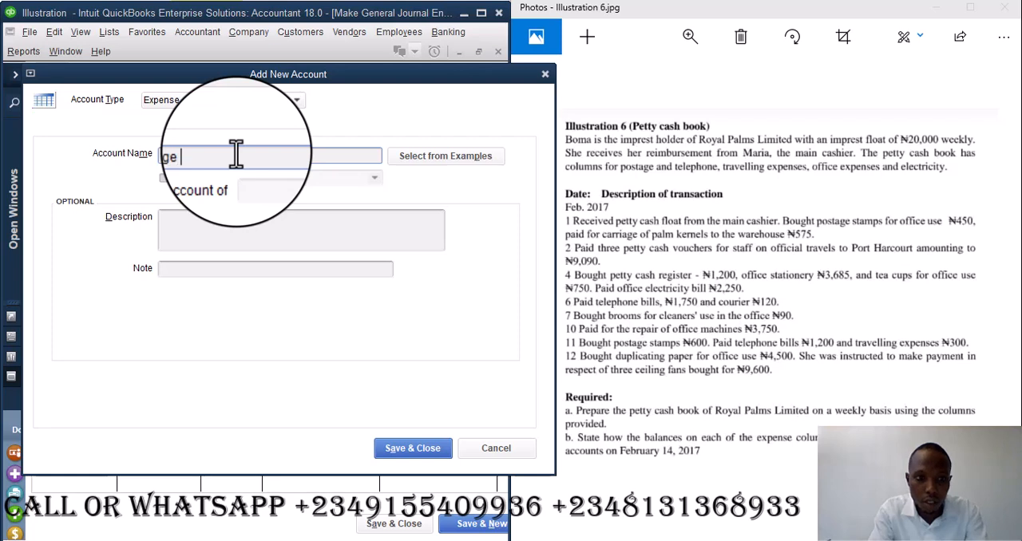
{"action": "key", "text": "BackSpace"}
{"action": "type", "text": "Inward"}
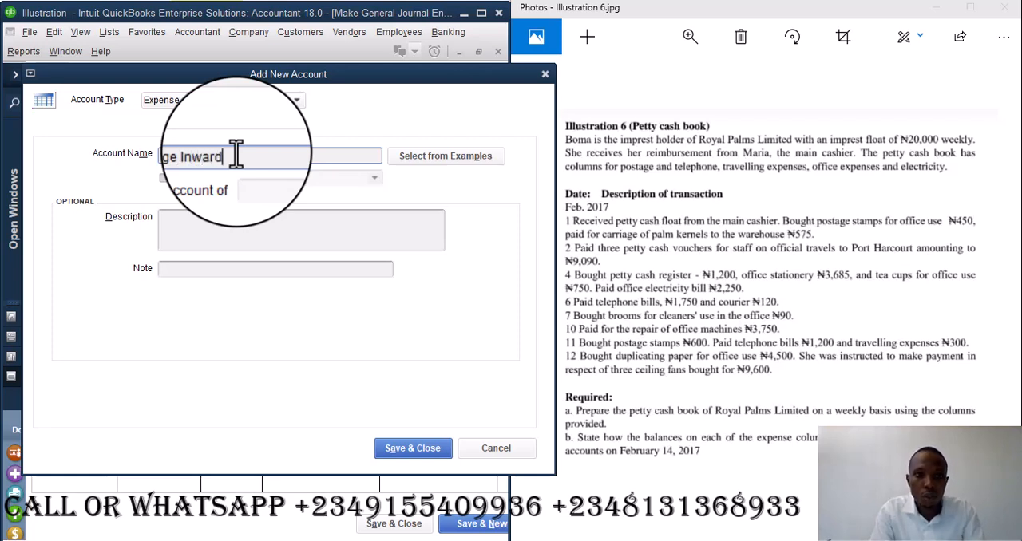
{"action": "left_click", "coordinate": [421, 449]}
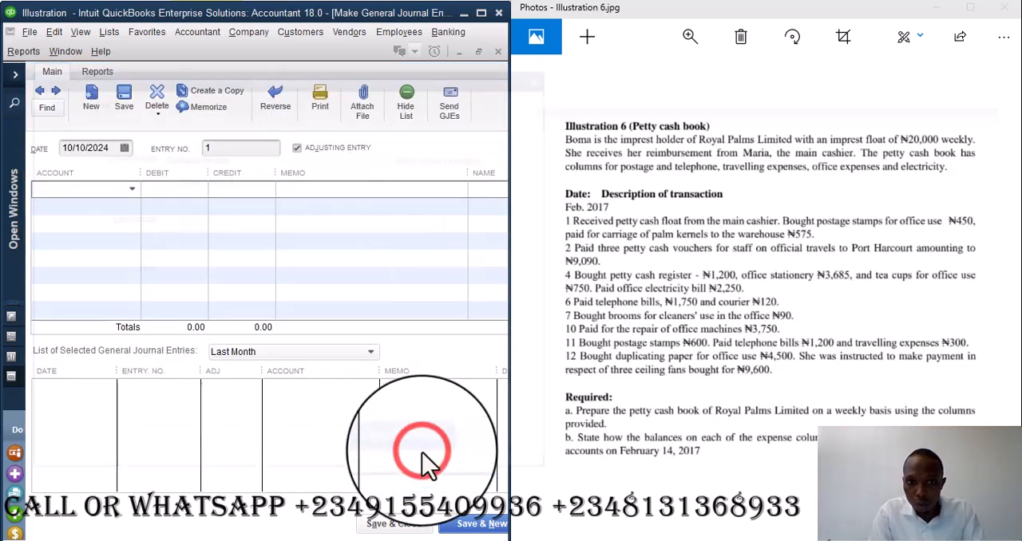
- Debit Carriage Inward 575 with the memo "Being payment for carriage of palm kernels to the warehouse"
{"action": "left_click", "coordinate": [172, 189]}
{"action": "type", "text": "575"}
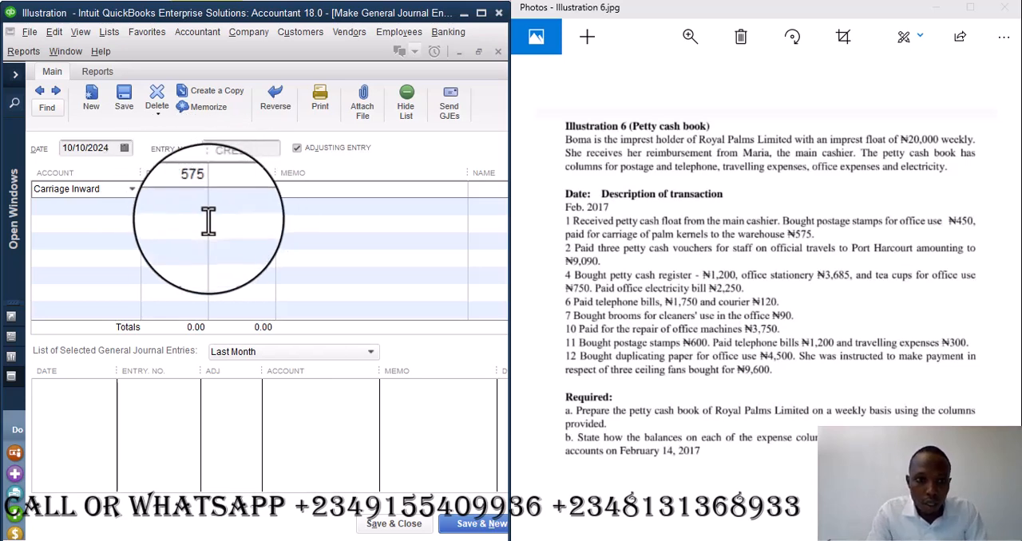
{"action": "left_click", "coordinate": [293, 189]}
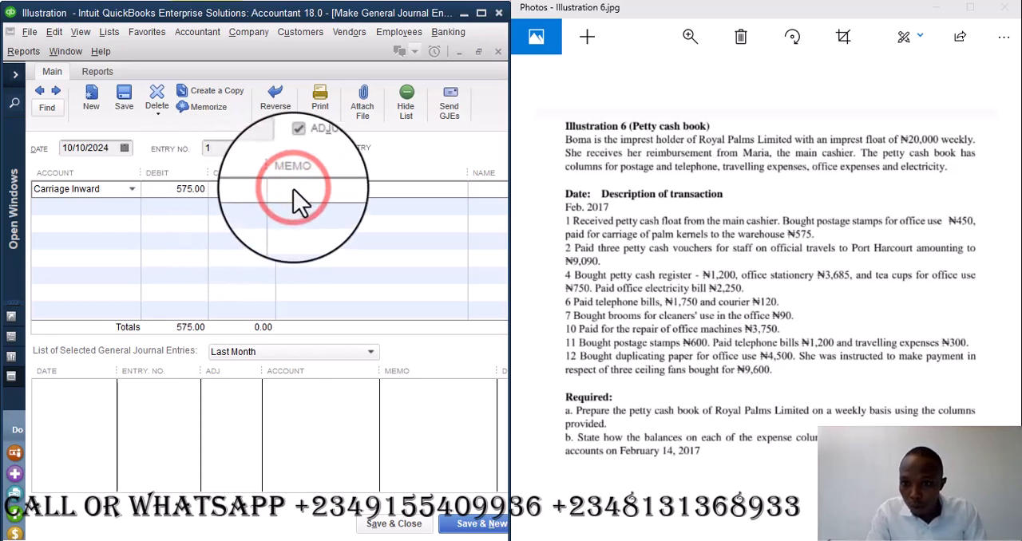
{"action": "type", "text": "Being "}
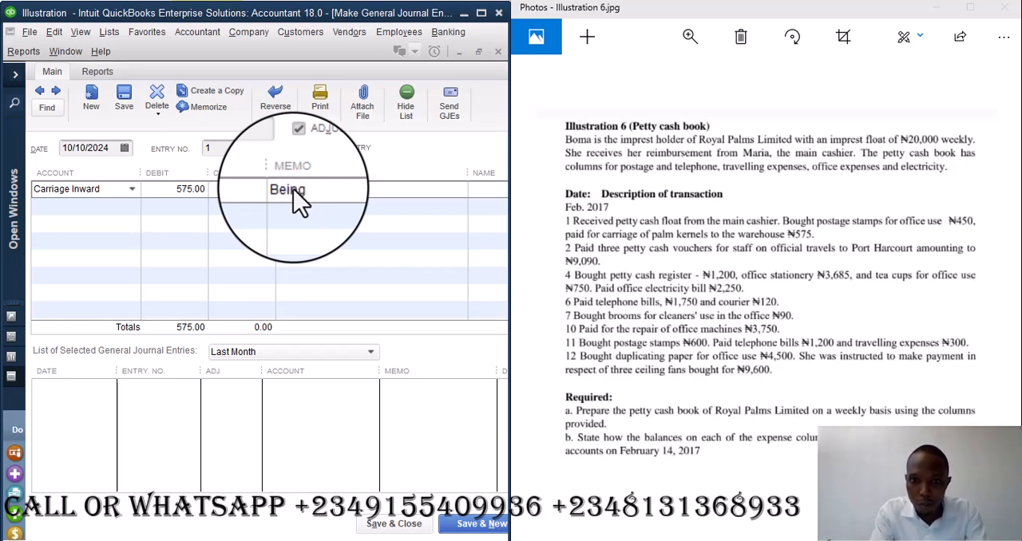
{"action": "type", "text": "payment f"}
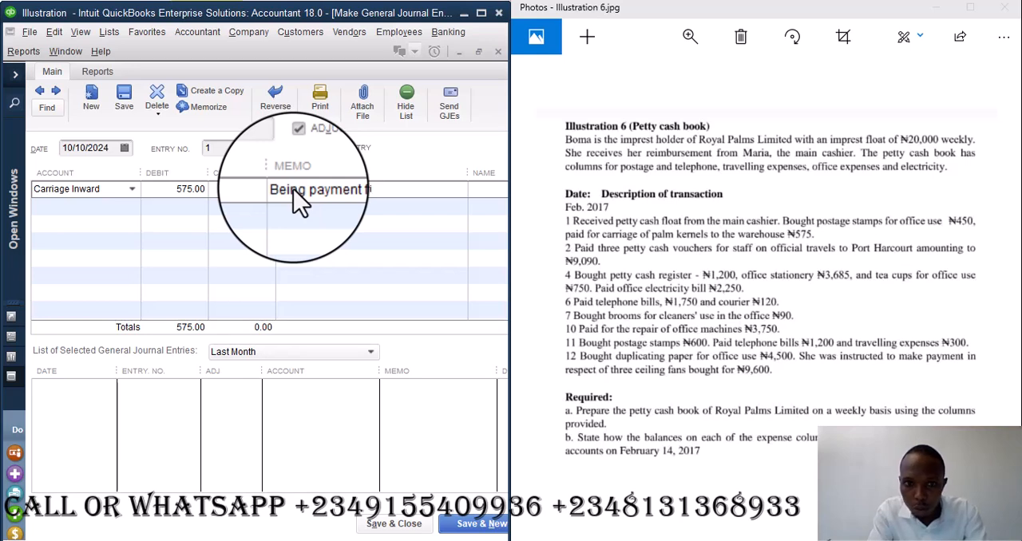
{"action": "type", "text": "age of palm c"}
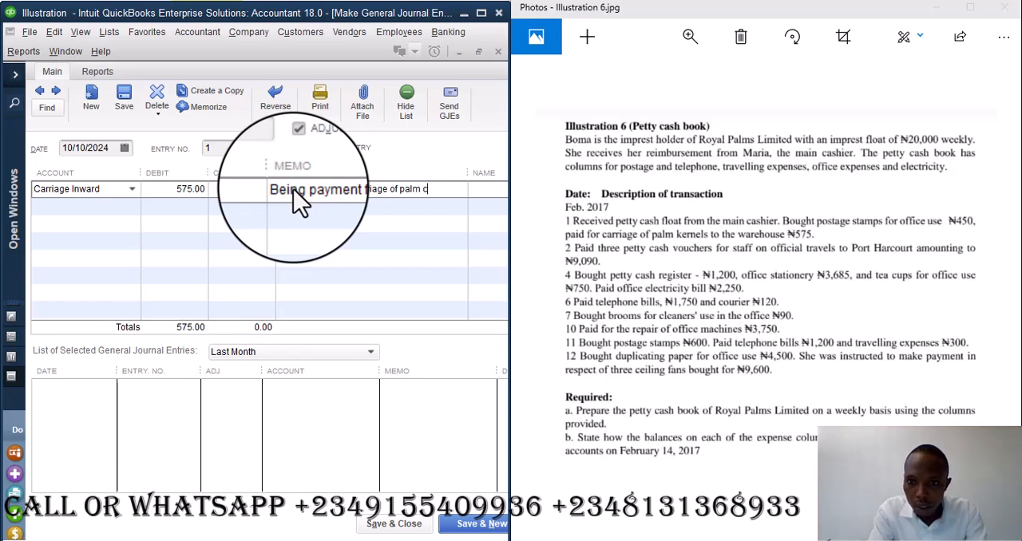
{"action": "key", "text": "BackSpace"}
{"action": "type", "text": "kerne"}
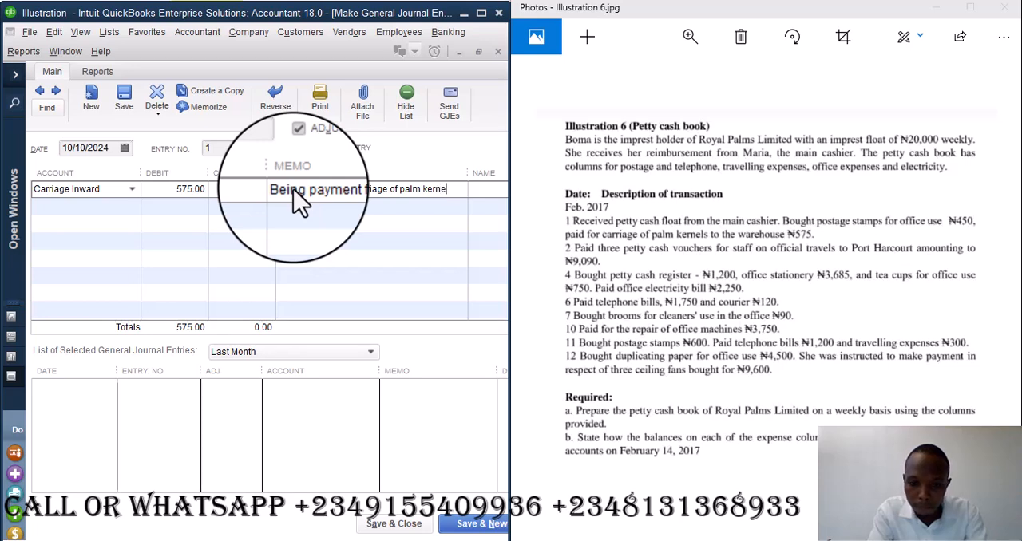
{"action": "type", "text": "ls to the warehou"}
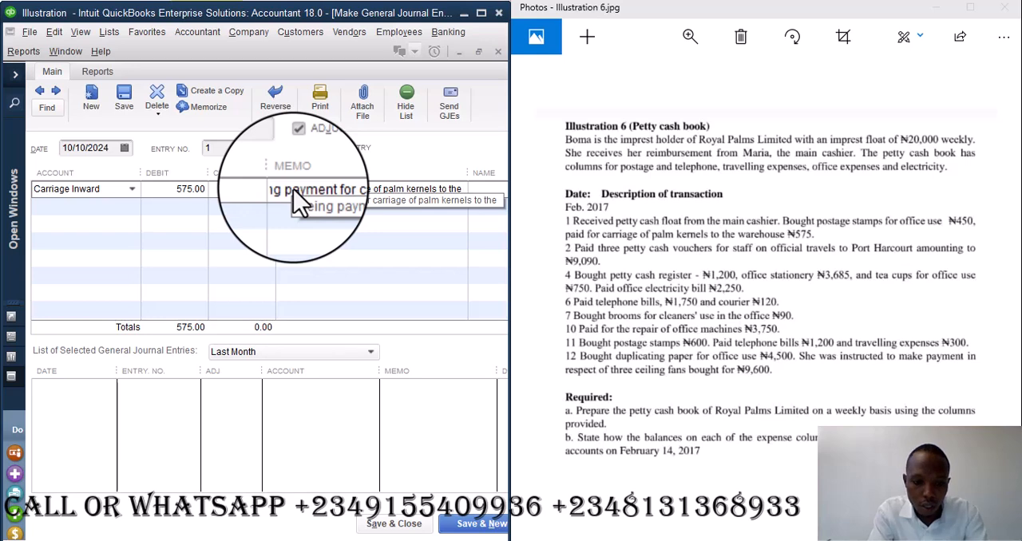
{"action": "type", "text": "se"}
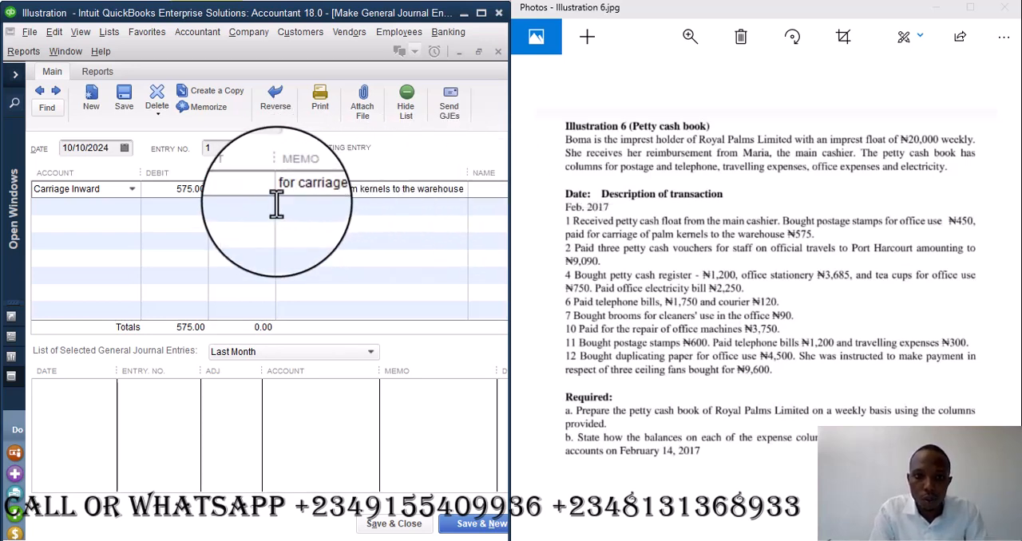
- Credit Petty Cash 575 on the second line, save and close the journal entry, and refresh the Profit & Loss report
{"action": "left_click", "coordinate": [94, 209]}
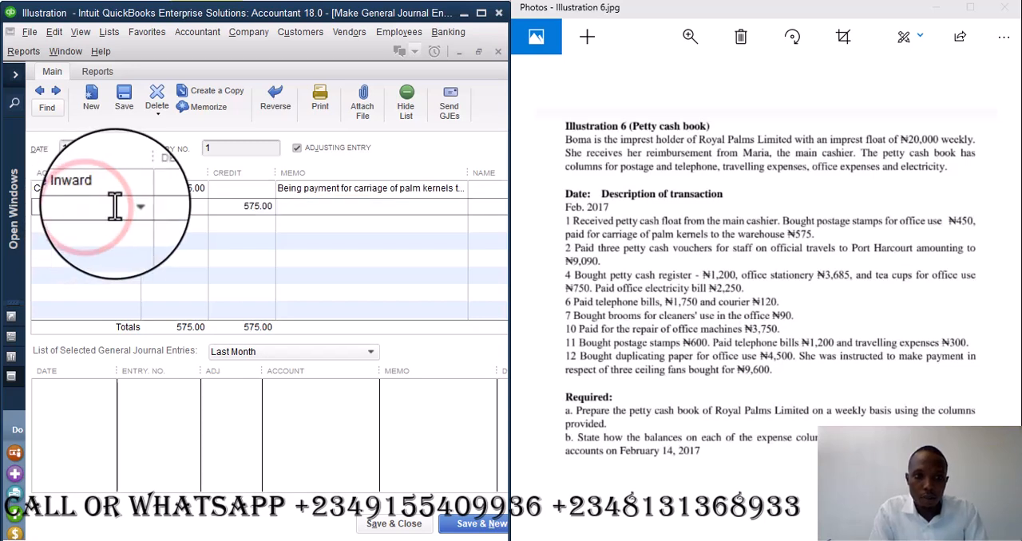
{"action": "type", "text": "Petty Cash"}
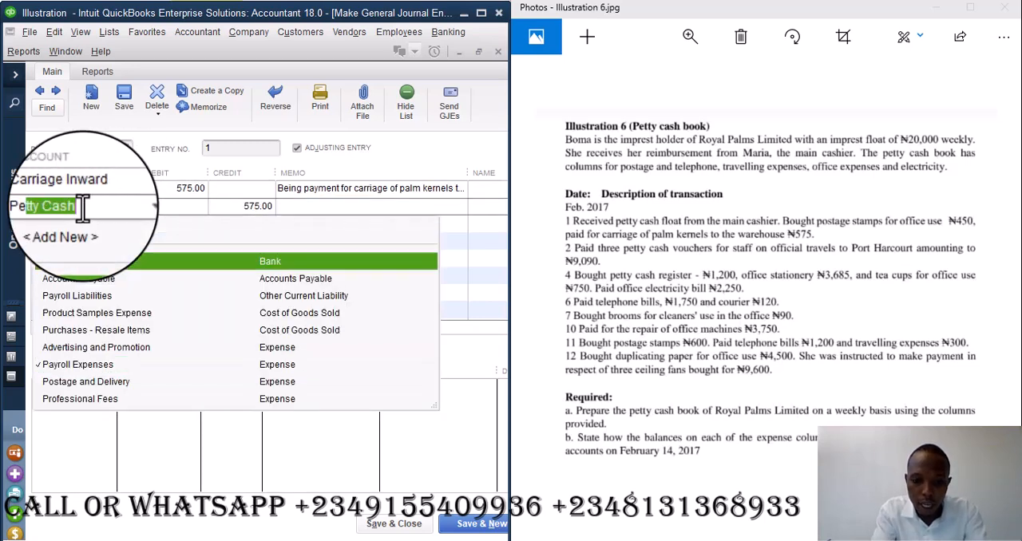
{"action": "key", "text": "Tab"}
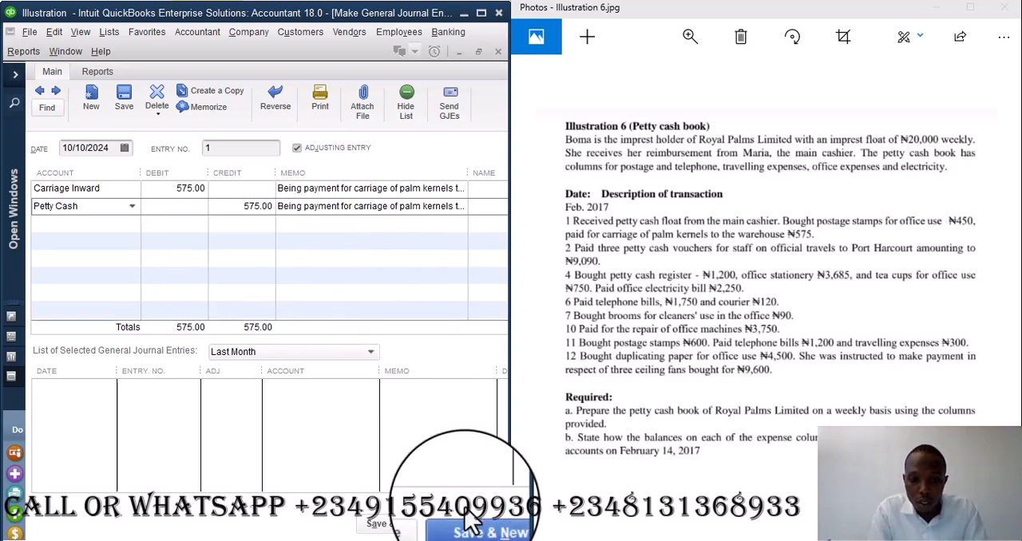
{"action": "left_click", "coordinate": [395, 527]}
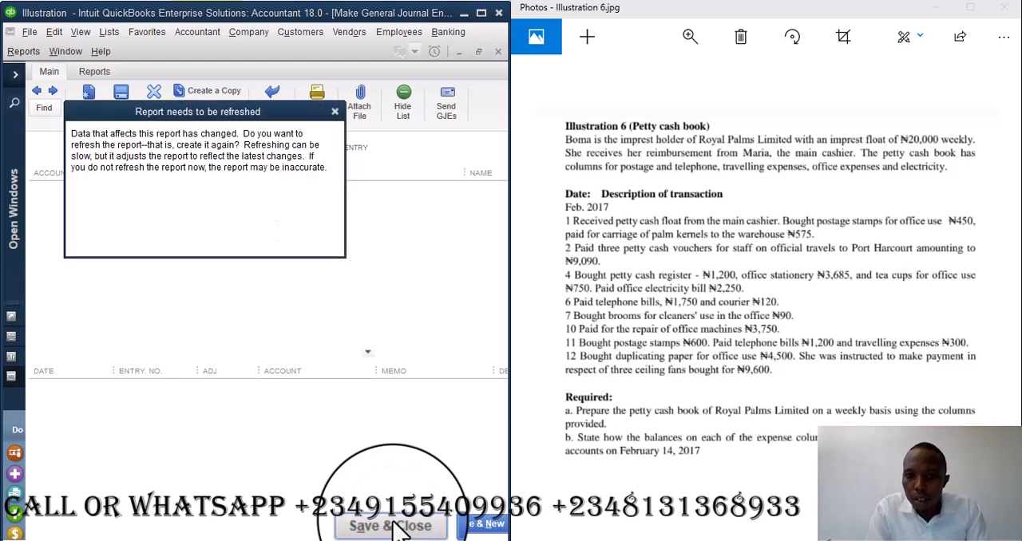
{"action": "left_click", "coordinate": [139, 225]}
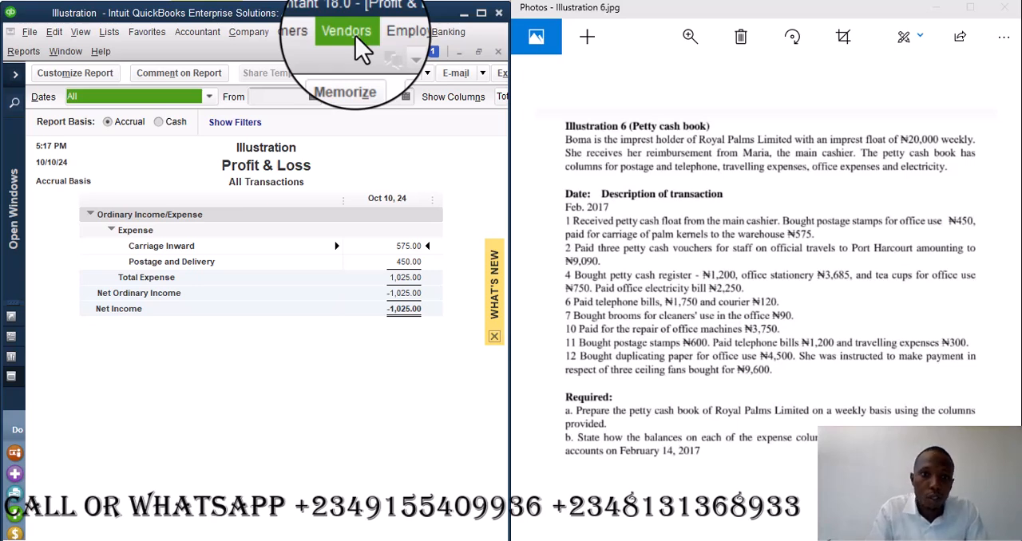
- Open a blank Petty Cash check, then open the general journal and go back to the Carriage Inward entry
{"action": "left_click", "coordinate": [454, 32]}
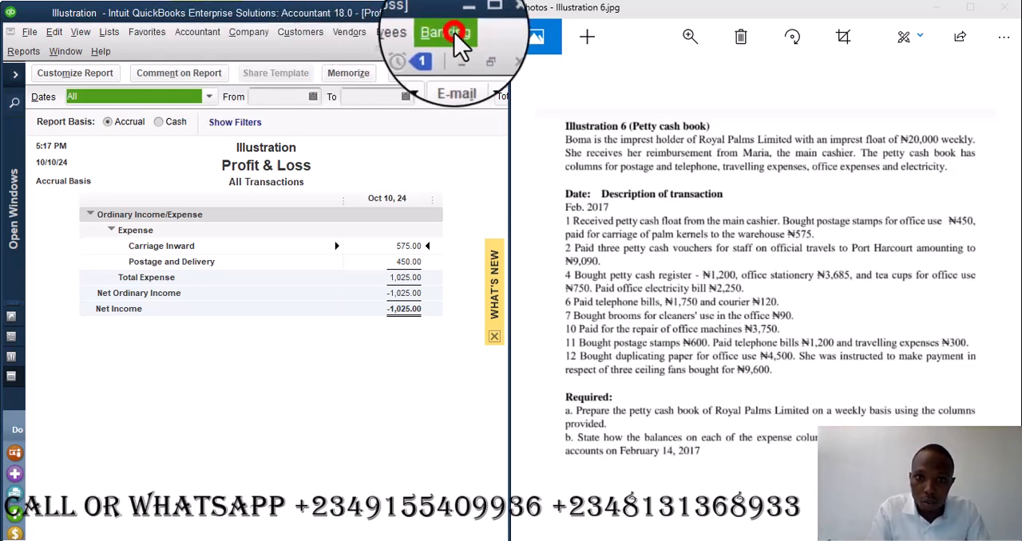
{"action": "left_click", "coordinate": [460, 52]}
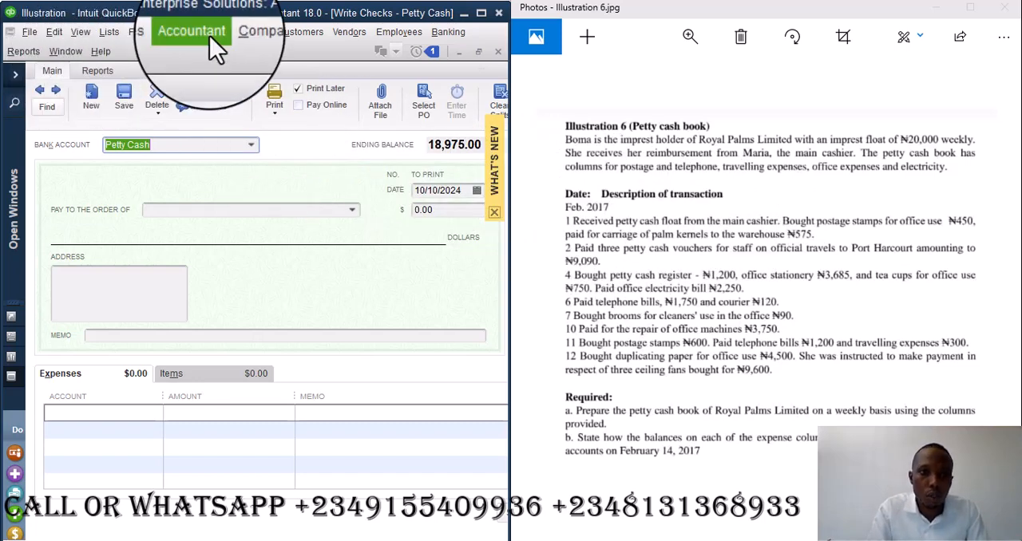
{"action": "left_click", "coordinate": [244, 32]}
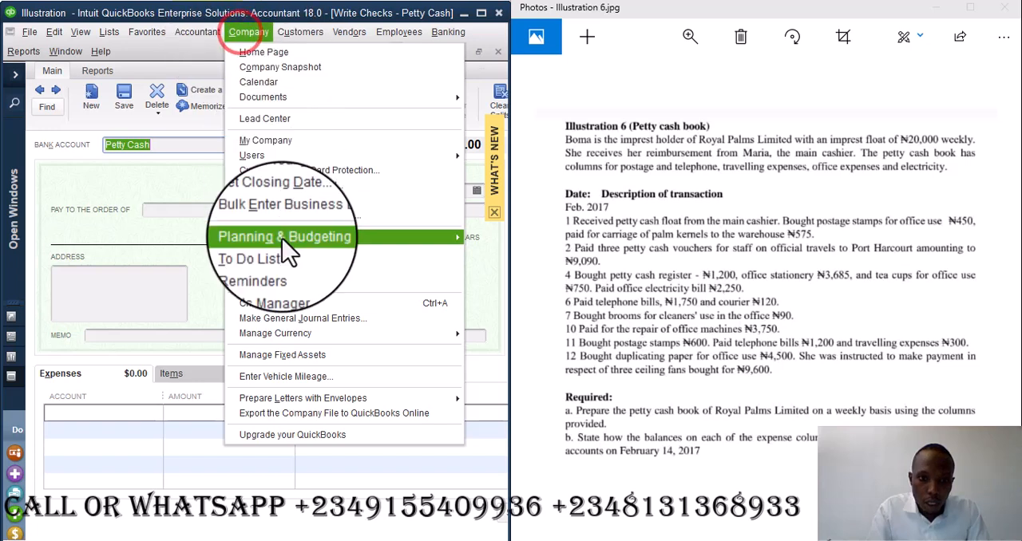
{"action": "left_click", "coordinate": [302, 316]}
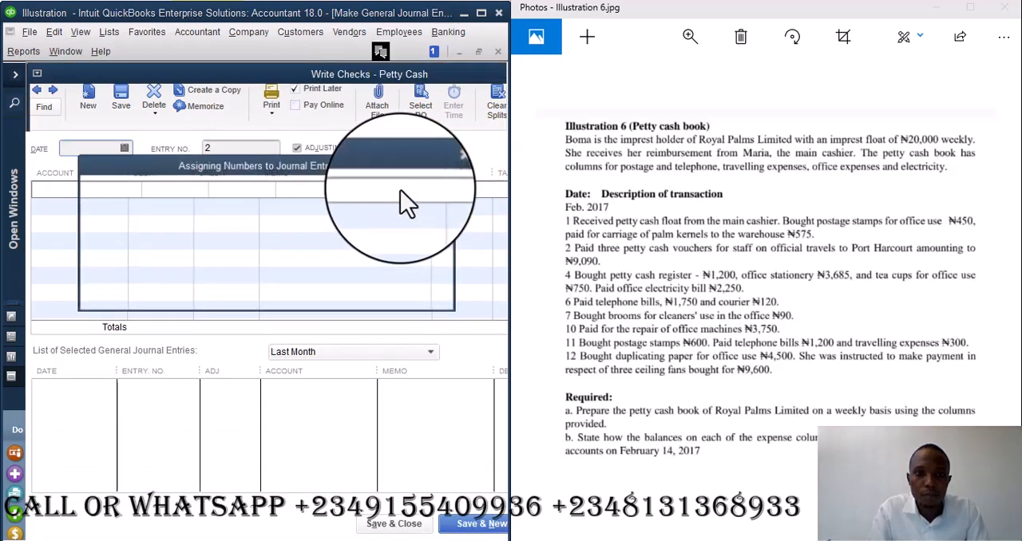
{"action": "left_click", "coordinate": [244, 281]}
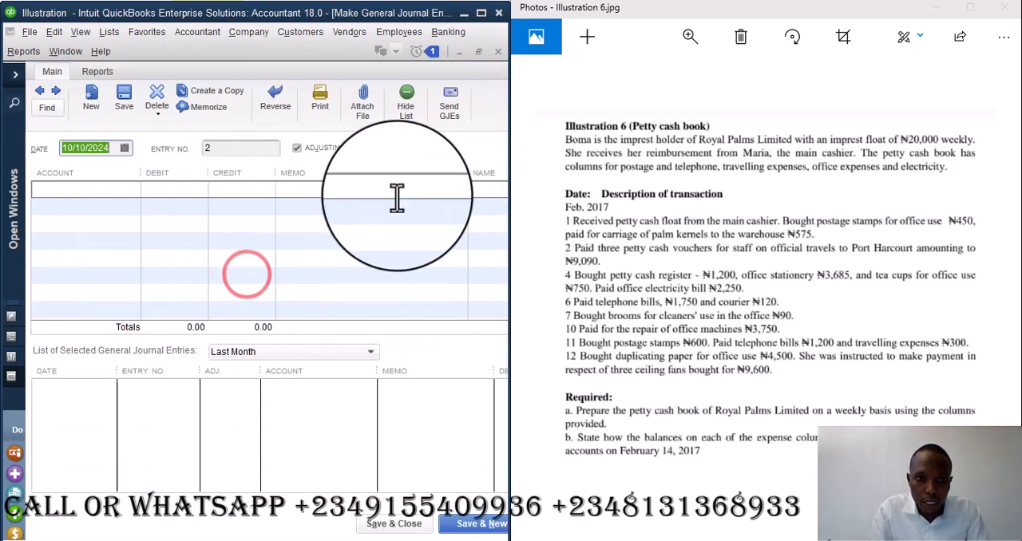
{"action": "left_click", "coordinate": [44, 94]}
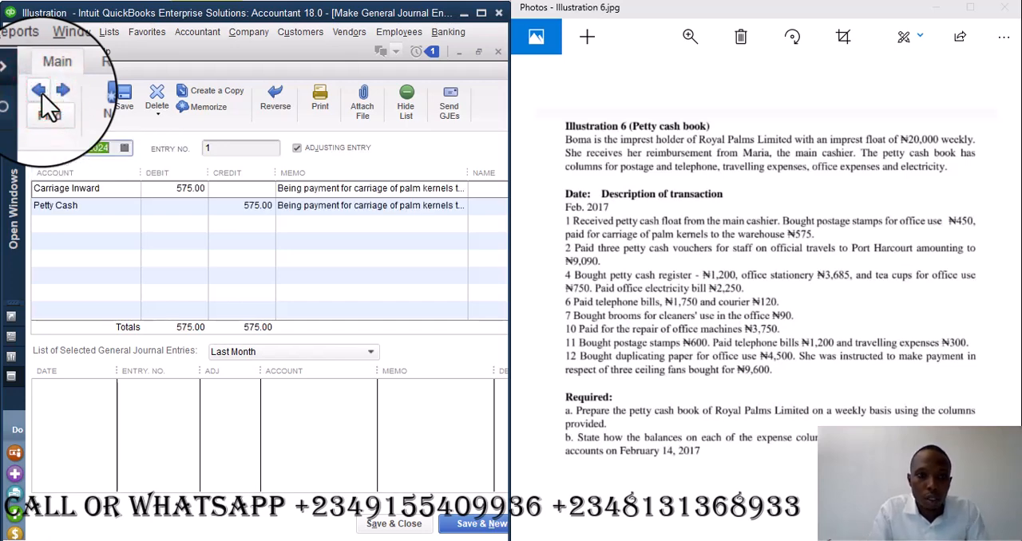
- Set the Carriage Inward journal entry's date to 01/31/2017, save and close it, and accept recording the past-dated change
{"action": "left_click", "coordinate": [115, 149]}
{"action": "key", "text": "BackSpace"}
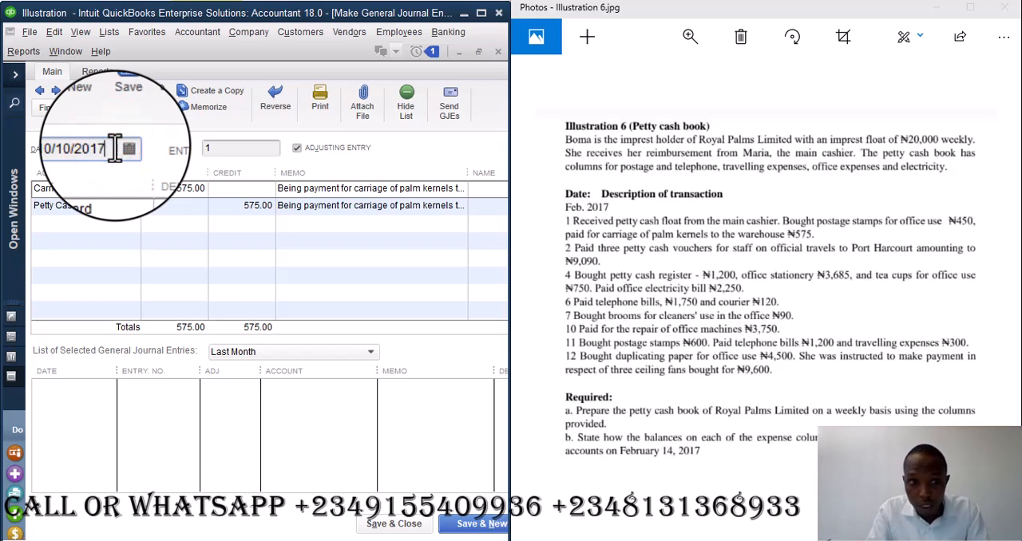
{"action": "key", "text": "BackSpace"}
{"action": "key", "text": "BackSpace"}
{"action": "type", "text": "2"}
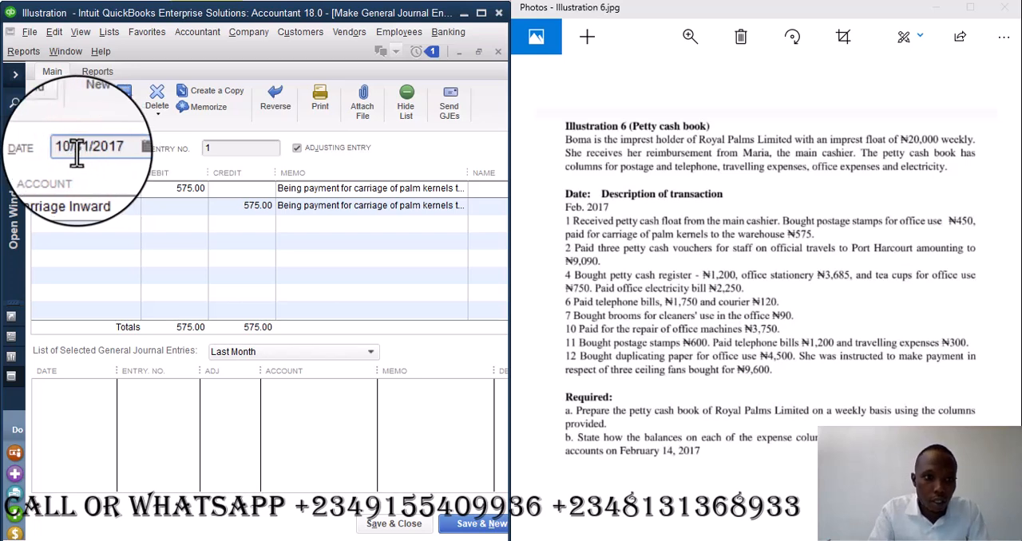
{"action": "key", "text": "BackSpace"}
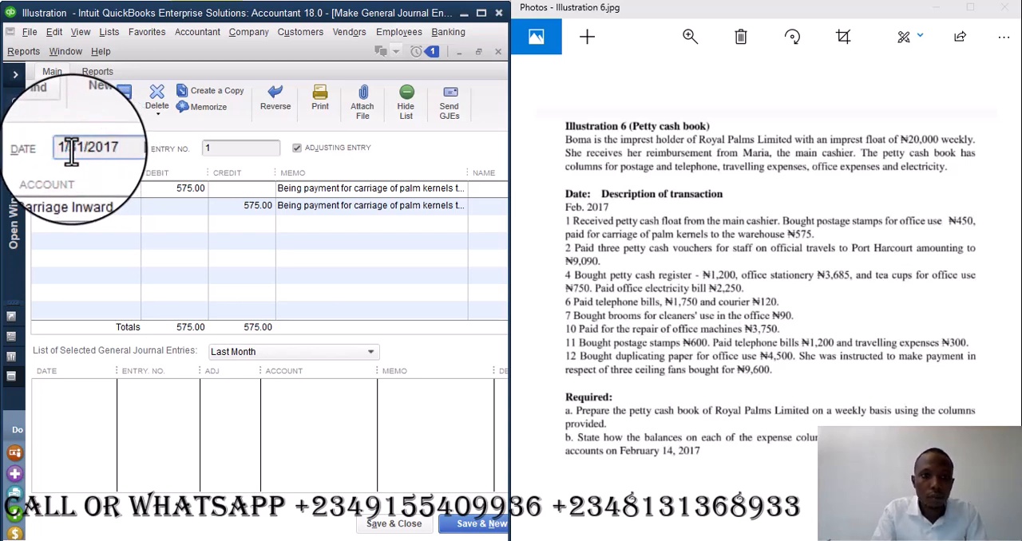
{"action": "left_click", "coordinate": [392, 525]}
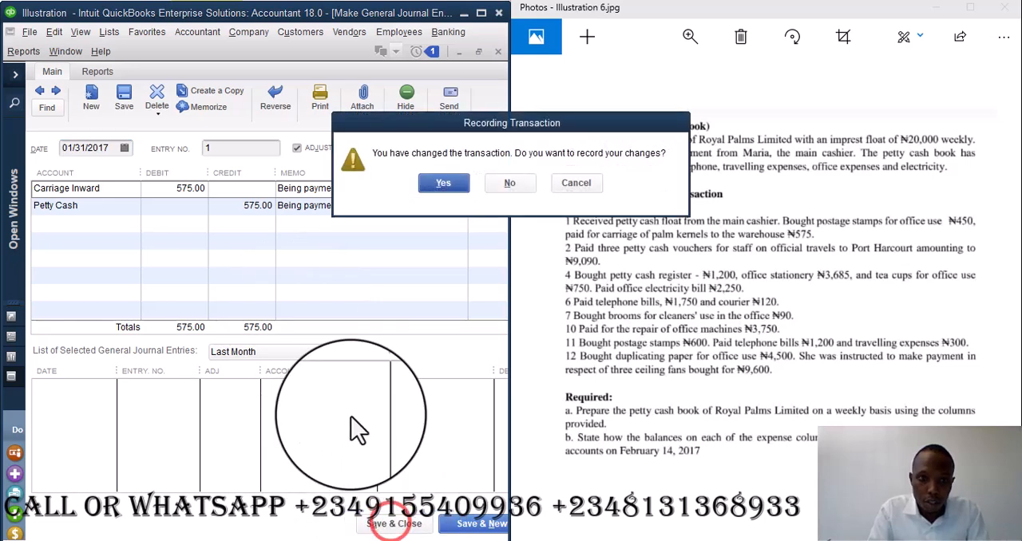
{"action": "left_click", "coordinate": [448, 183]}
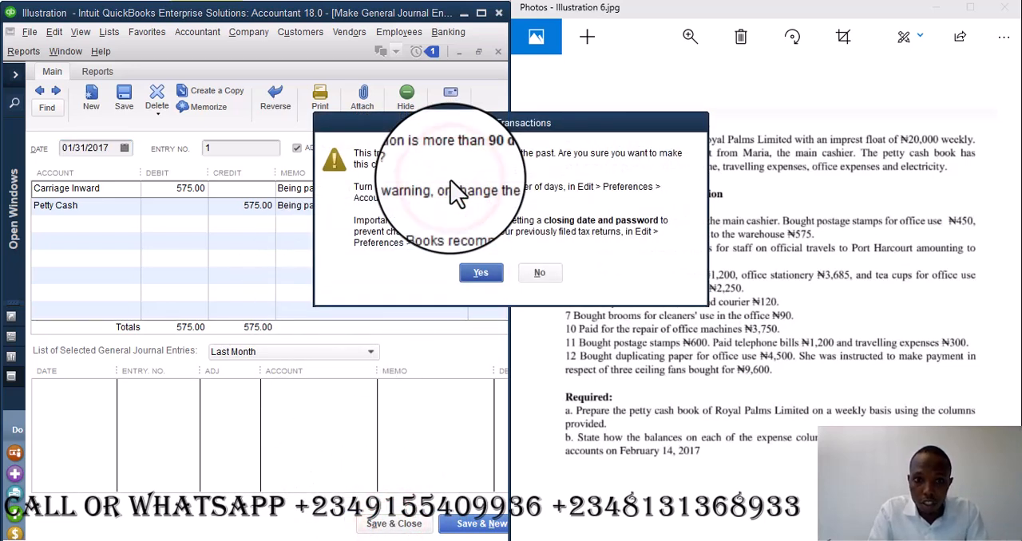
{"action": "left_click", "coordinate": [485, 280]}
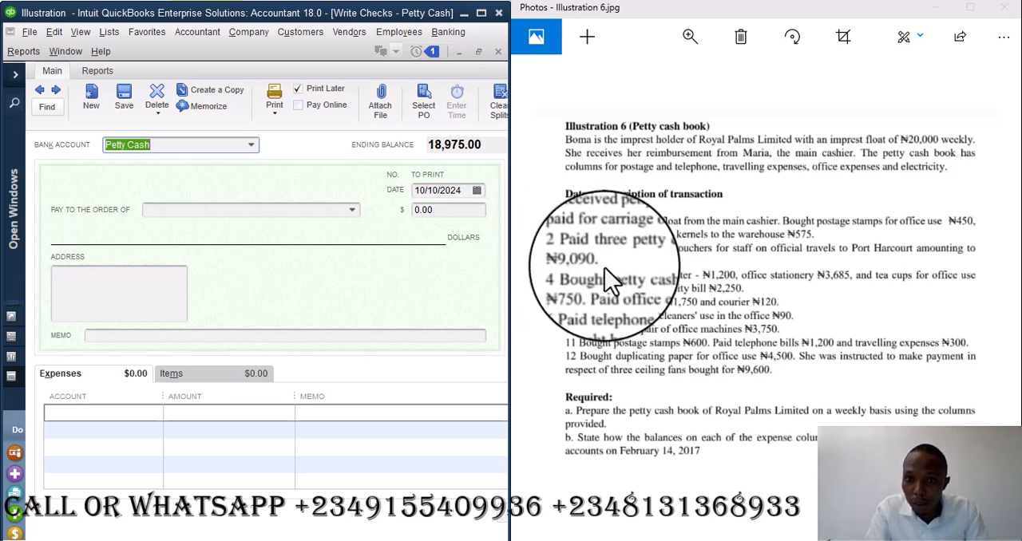
- Review the Profit & Loss report from the open windows list and return to the blank Petty Cash check
{"action": "left_click", "coordinate": [11, 378]}
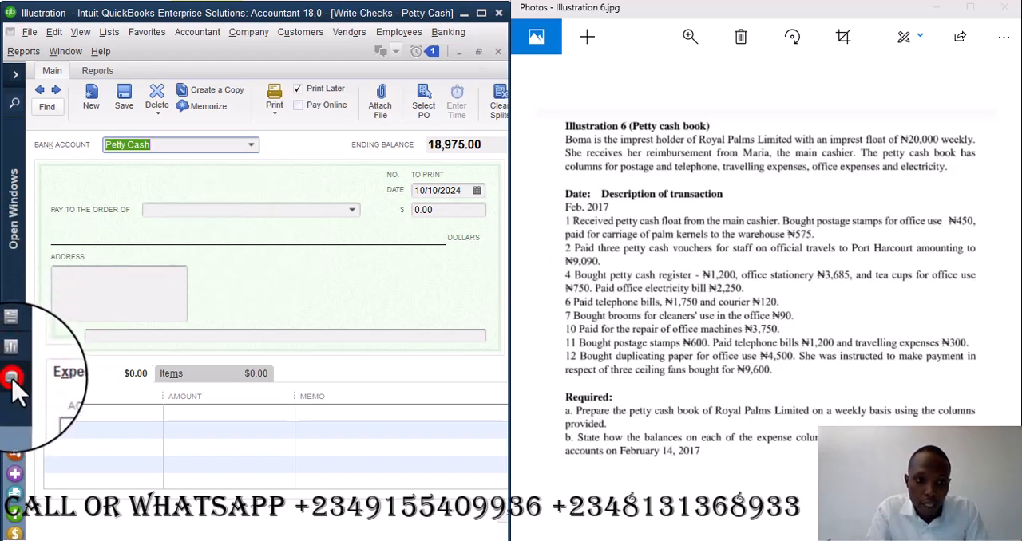
{"action": "left_click", "coordinate": [14, 77]}
{"action": "left_click", "coordinate": [146, 227]}
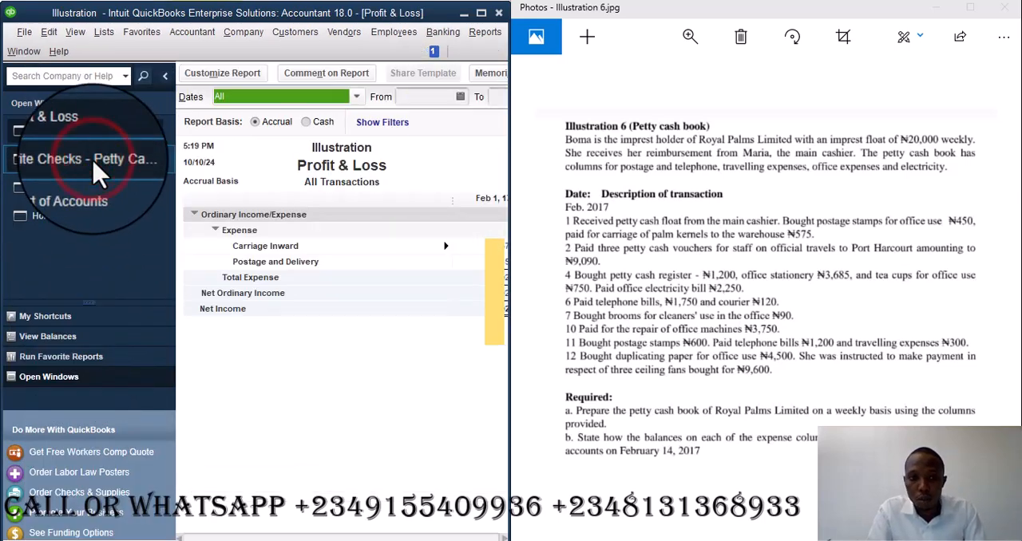
{"action": "left_click", "coordinate": [100, 163]}
{"action": "left_click", "coordinate": [167, 79]}
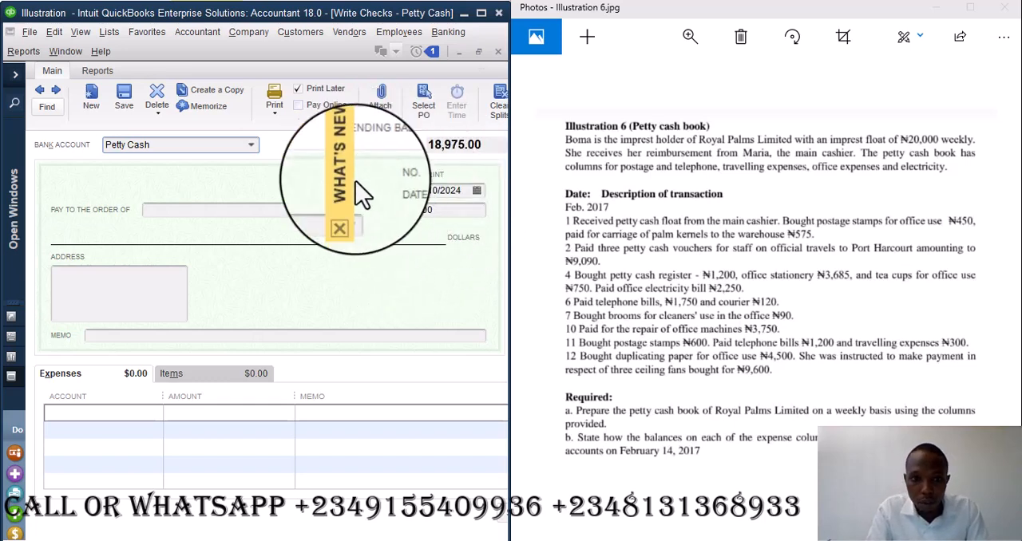
- Dismiss the What's New tips covering part of the check form
{"action": "left_click", "coordinate": [347, 217]}
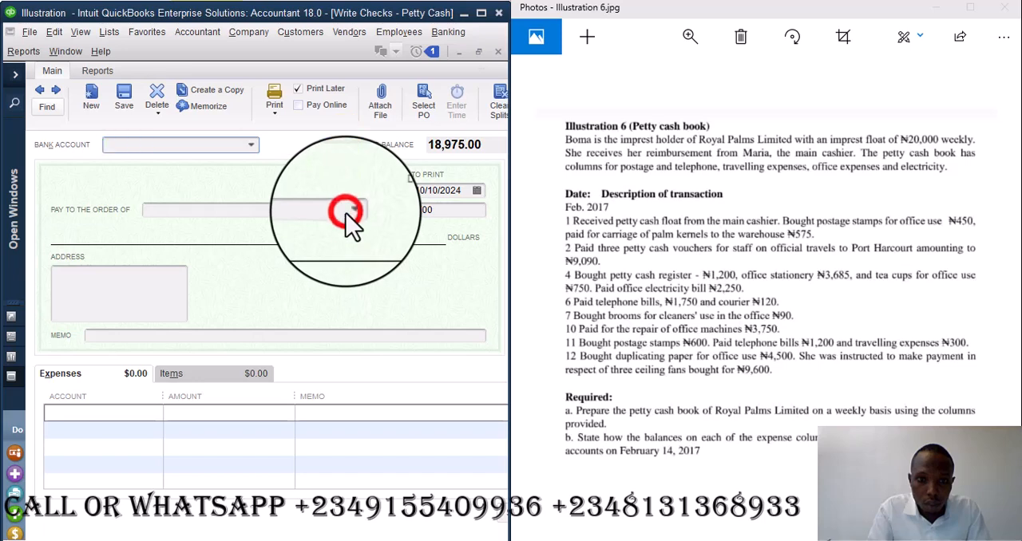
{"action": "left_click", "coordinate": [118, 60]}
{"action": "left_click", "coordinate": [108, 57]}
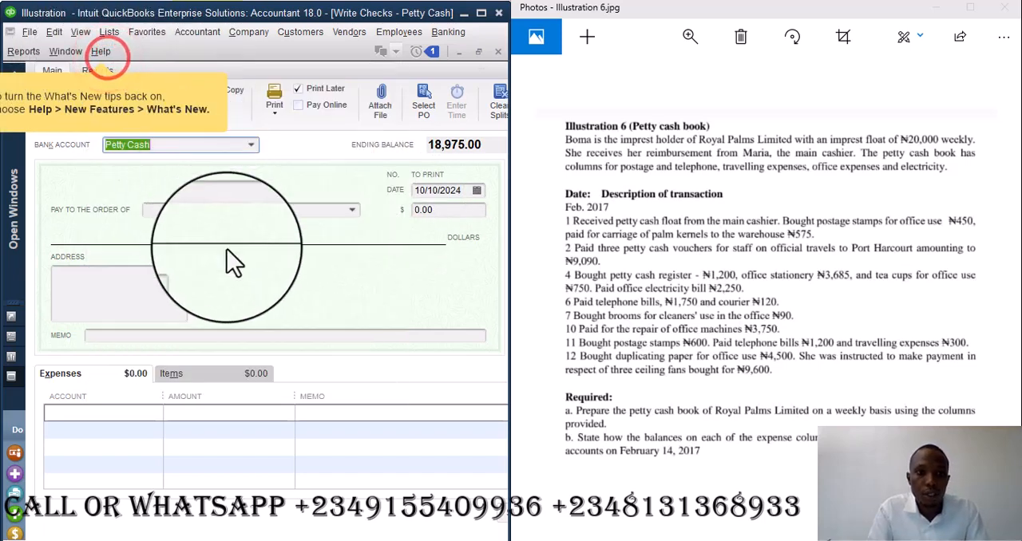
- Set the date of the Petty Cash check to 02/02/2017
{"action": "left_click", "coordinate": [478, 193]}
{"action": "left_click", "coordinate": [466, 190]}
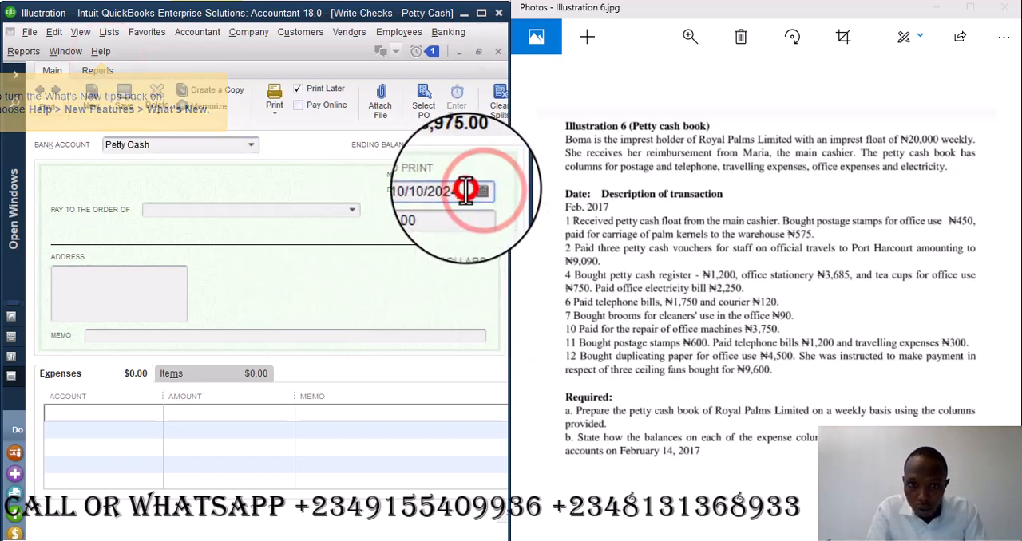
{"action": "key", "text": "BackSpace"}
{"action": "key", "text": "BackSpace"}
{"action": "type", "text": "17"}
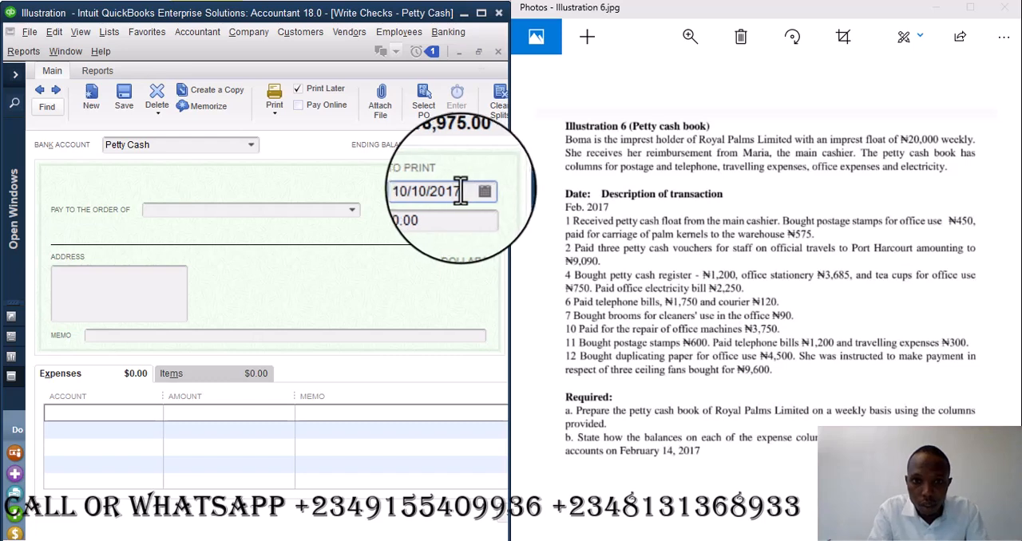
{"action": "left_click", "coordinate": [436, 190]}
{"action": "key", "text": "BackSpace"}
{"action": "key", "text": "BackSpace"}
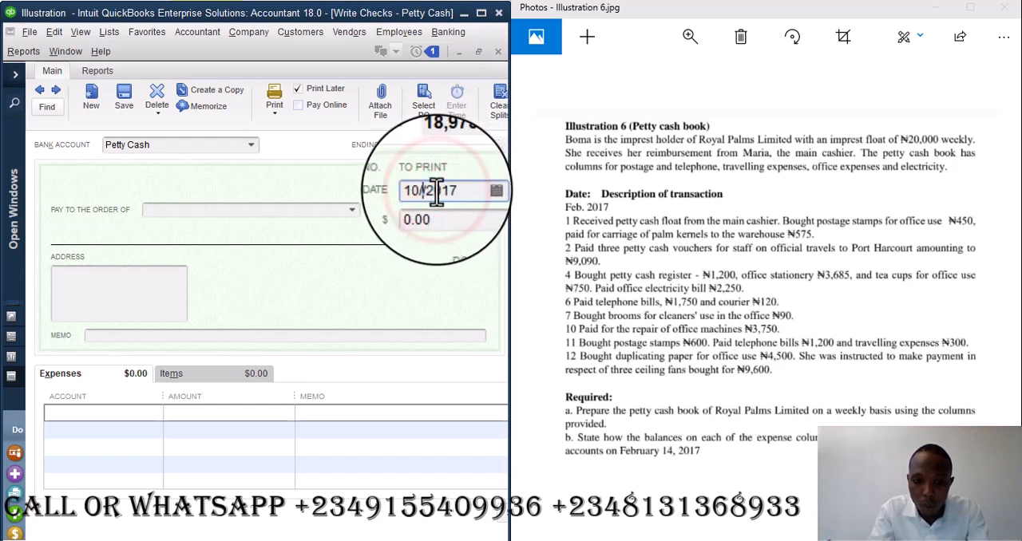
{"action": "type", "text": "2"}
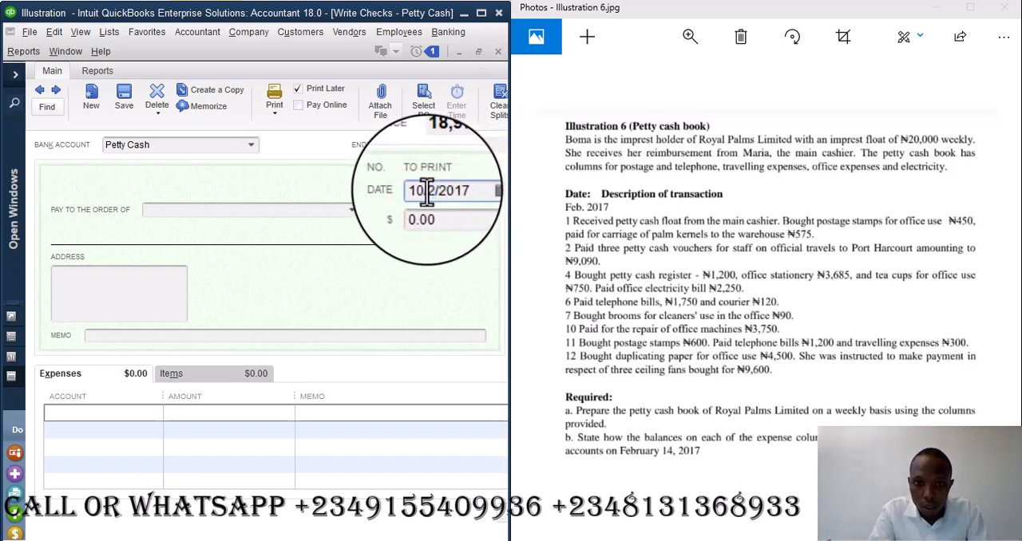
{"action": "left_click", "coordinate": [423, 190]}
{"action": "key", "text": "BackSpace"}
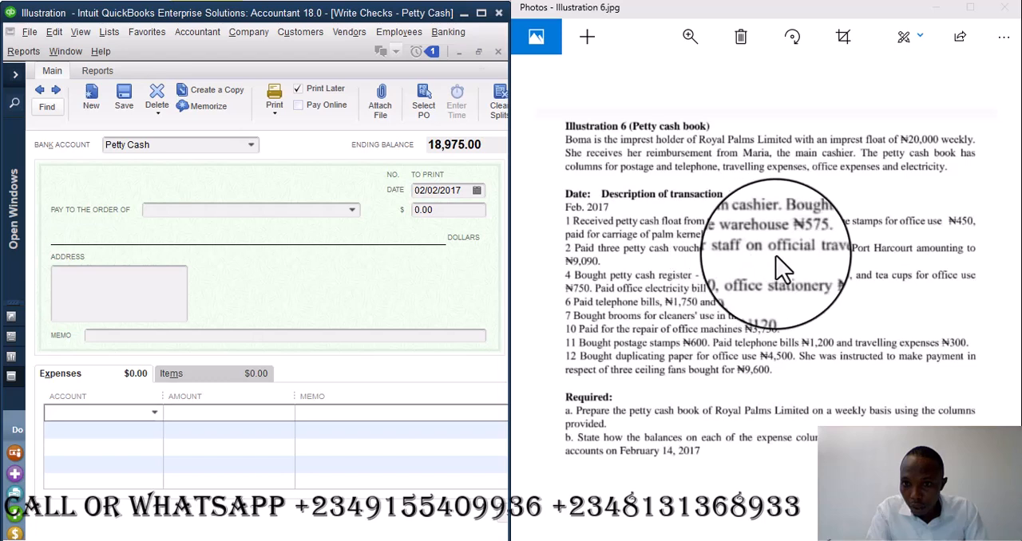
- Assign the first expense line to Travel Expense and enter the check memo "Being Payment for official travel expenses for three staff"
{"action": "type", "text": "Tra"}
{"action": "key", "text": "Tab"}
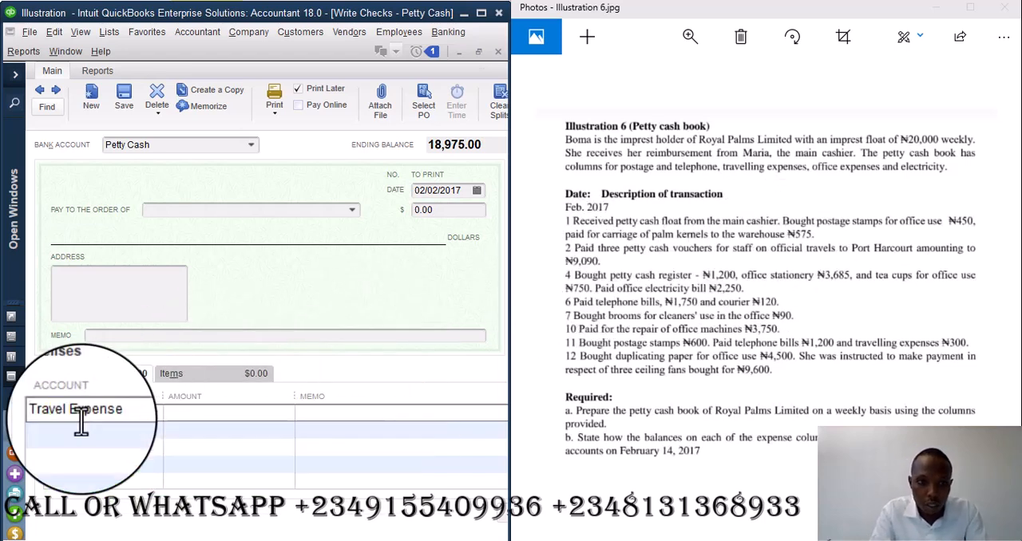
{"action": "left_click", "coordinate": [237, 336]}
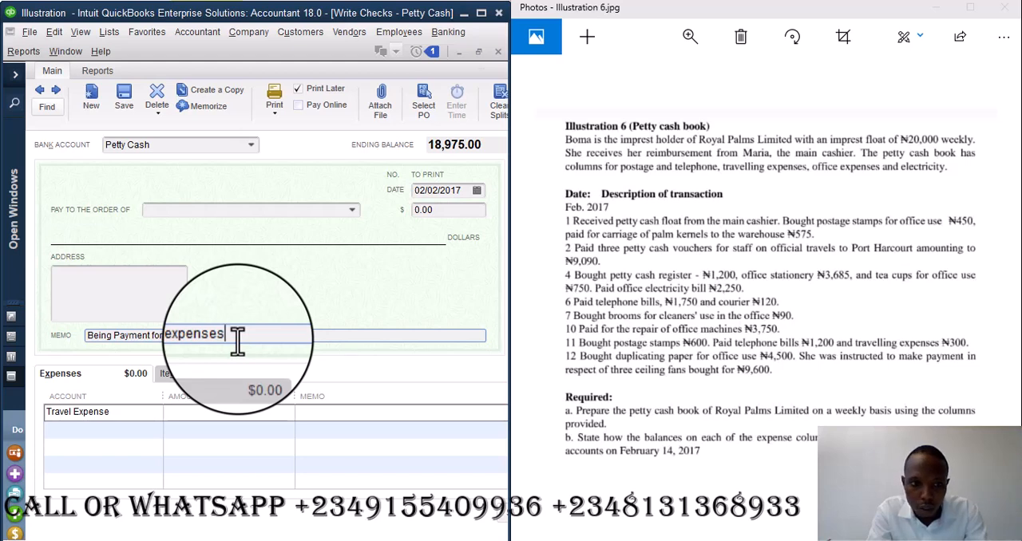
{"action": "left_click", "coordinate": [162, 336]}
{"action": "type", "text": "office"}
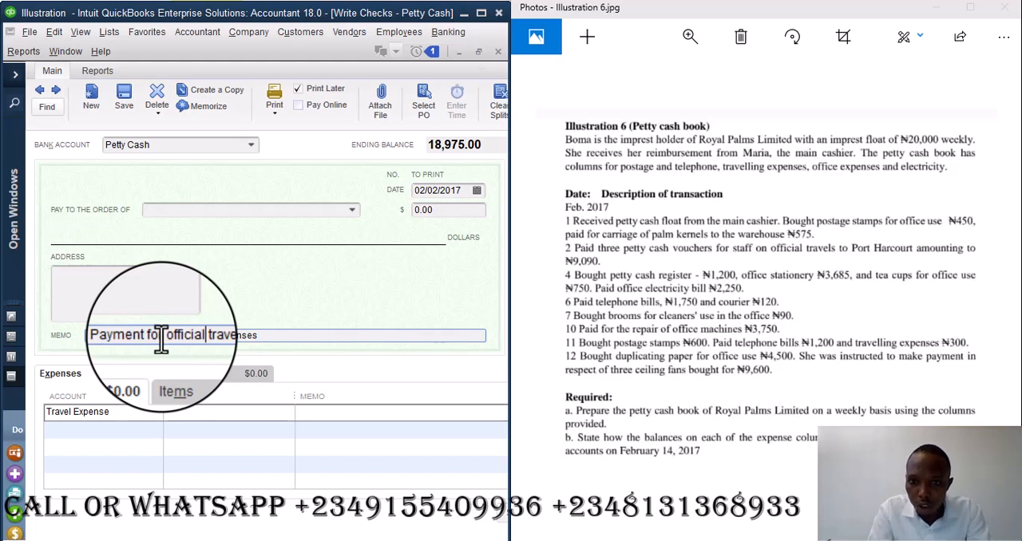
{"action": "left_click", "coordinate": [90, 337]}
{"action": "type", "text": "Being"}
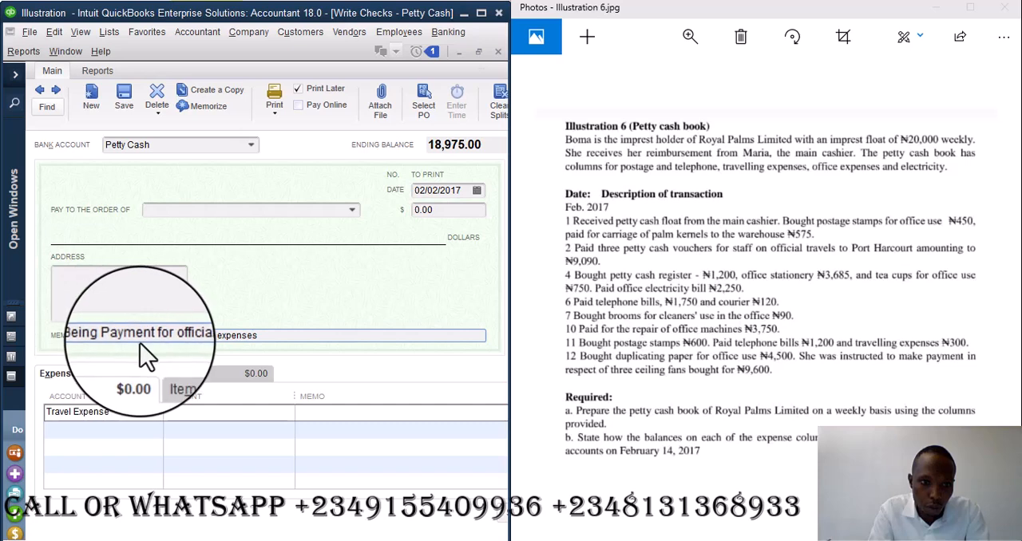
{"action": "left_click", "coordinate": [190, 336]}
{"action": "key", "text": "Delete"}
{"action": "key", "text": "Delete"}
{"action": "key", "text": "Delete"}
{"action": "key", "text": "Delete"}
{"action": "key", "text": "Delete"}
{"action": "key", "text": "Delete"}
{"action": "key", "text": "Delete"}
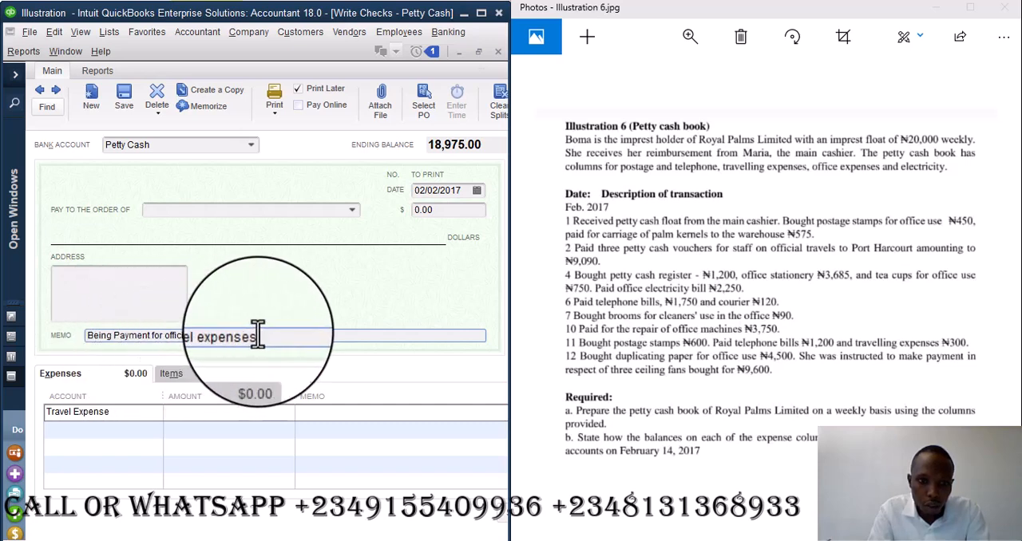
{"action": "type", "text": "for three staff"}
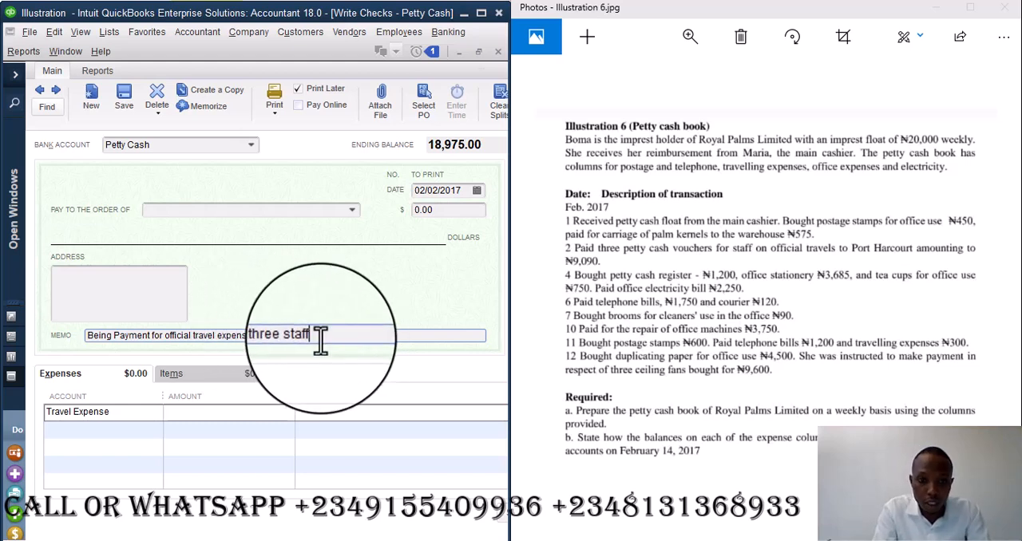
{"action": "left_click_drag", "start_coordinate": [318, 335], "coordinate": [70, 355]}
{"action": "key", "text": "ctrl+c"}
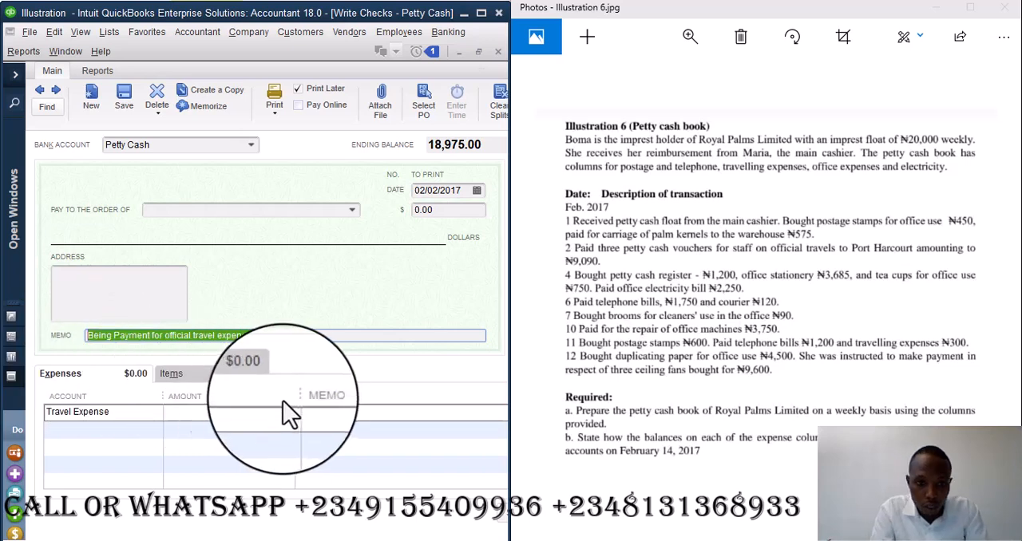
- Copy the check memo to the Travel Expense line, set its amount to 9,090, and save the past-dated check
{"action": "left_click", "coordinate": [323, 412]}
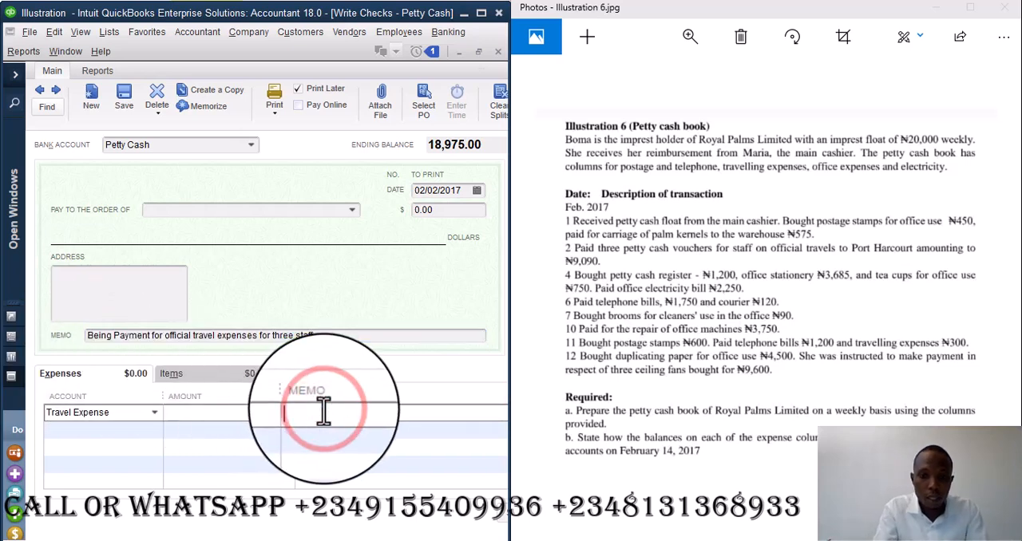
{"action": "key", "text": "ctrl+v"}
{"action": "left_click", "coordinate": [229, 416]}
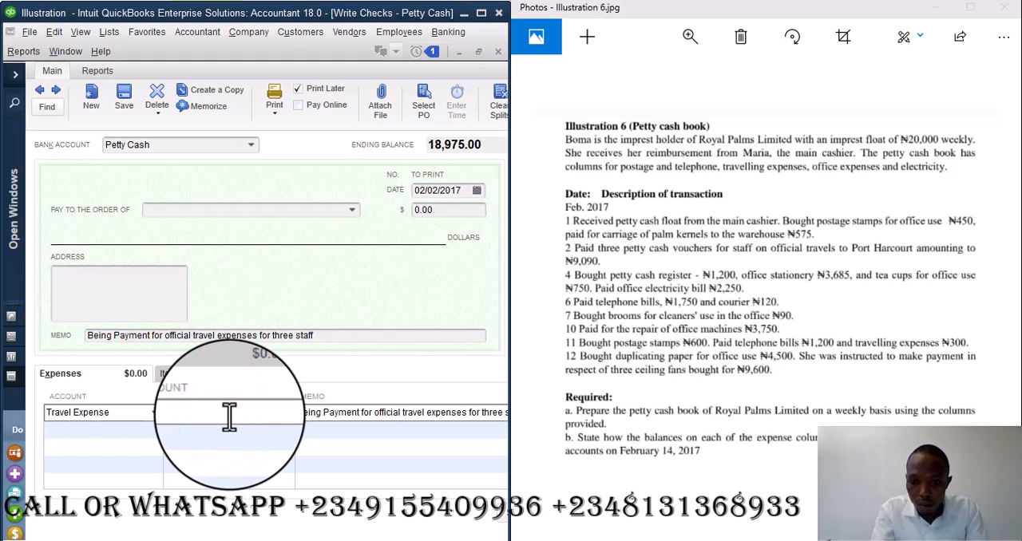
{"action": "type", "text": "9,090"}
{"action": "key", "text": "Tab"}
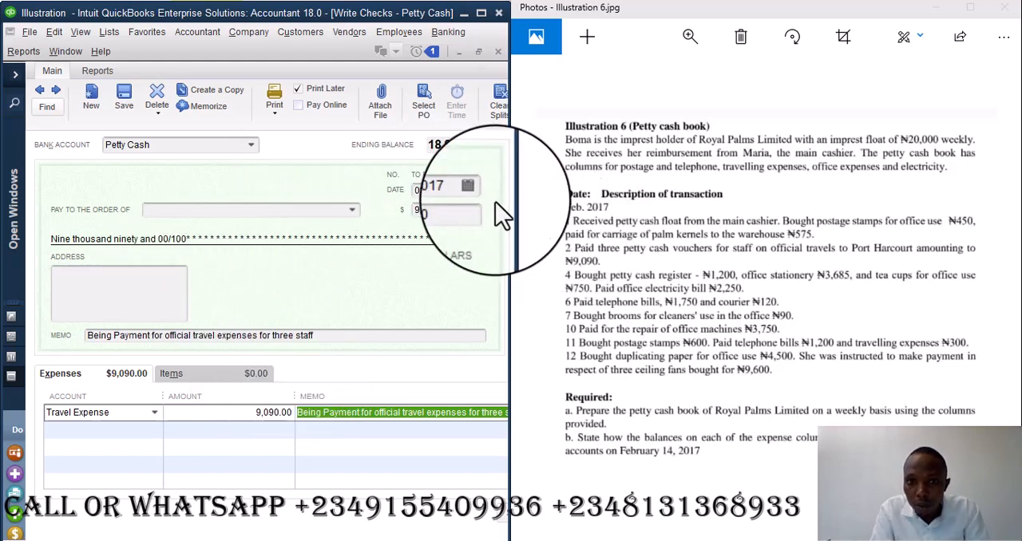
{"action": "left_click", "coordinate": [124, 96]}
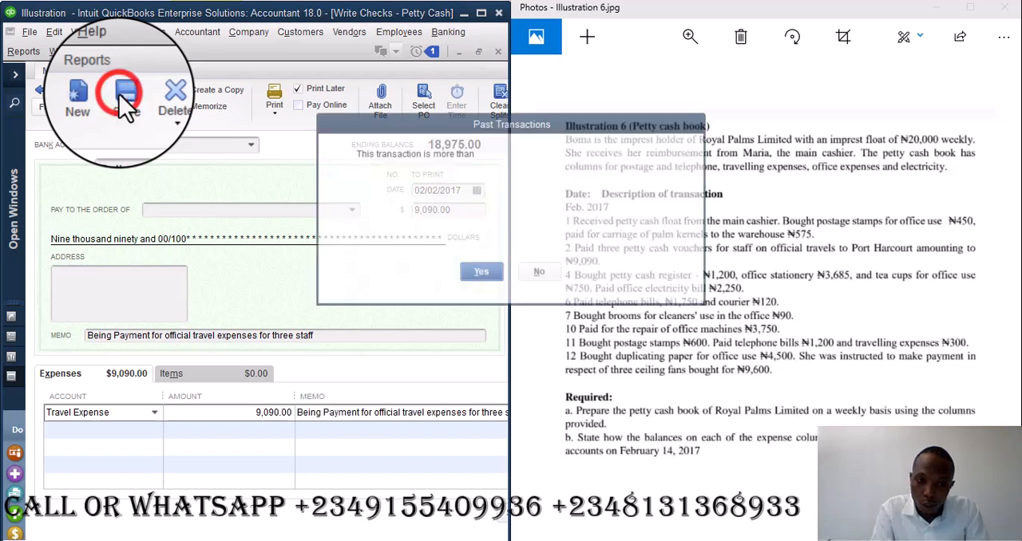
{"action": "left_click", "coordinate": [479, 272]}
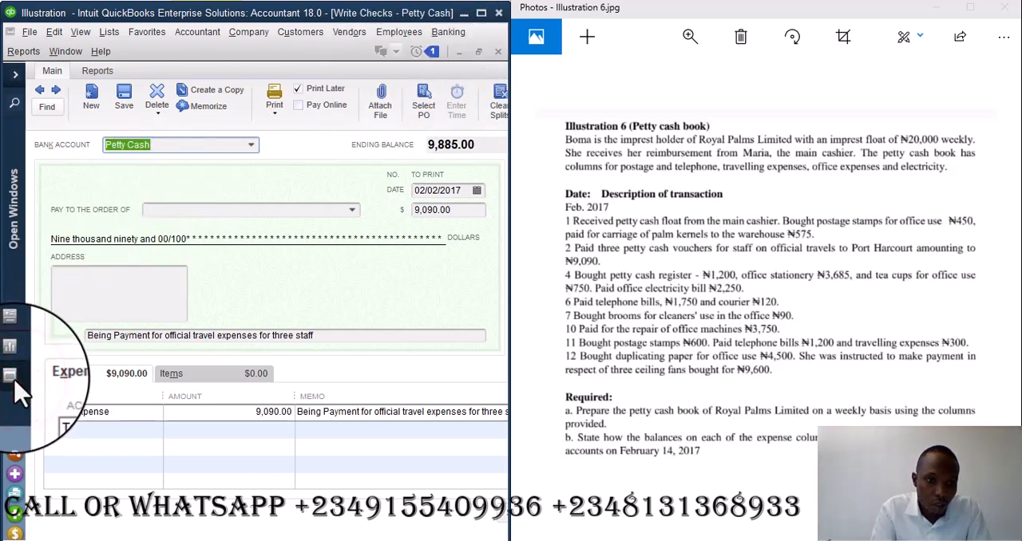
- Open the general journal and go back to entry 1 for the carriage of palm kernels
{"action": "left_click", "coordinate": [15, 74]}
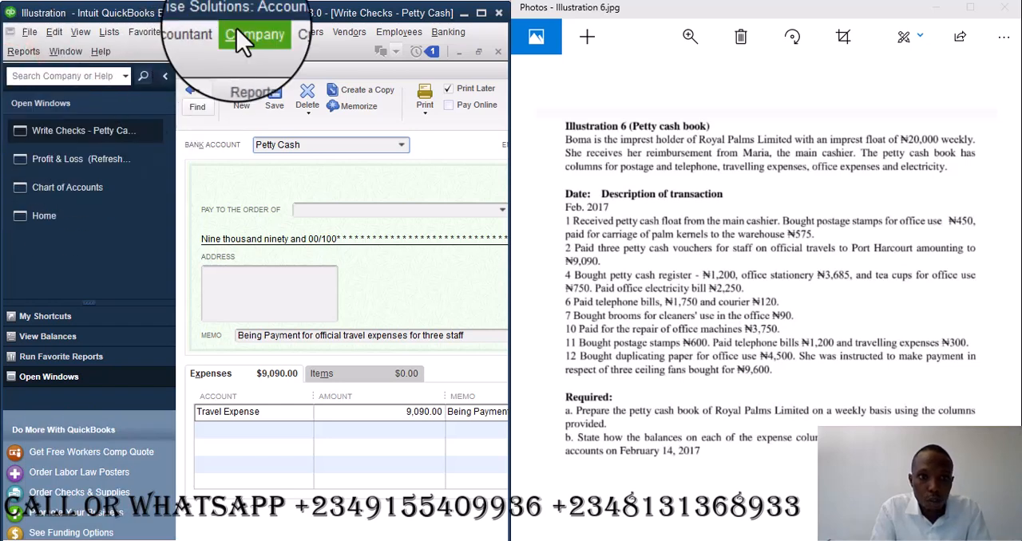
{"action": "left_click", "coordinate": [243, 33]}
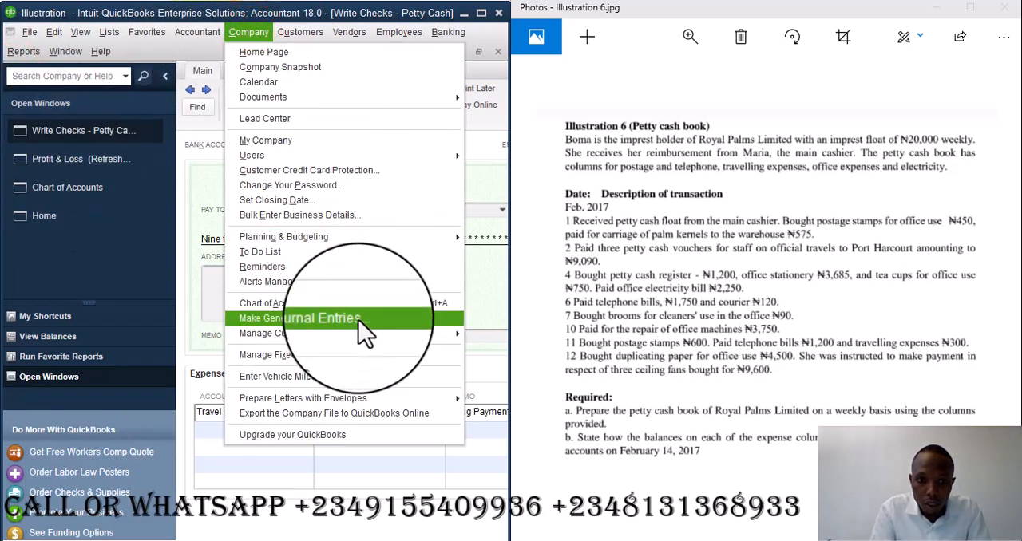
{"action": "left_click", "coordinate": [359, 320]}
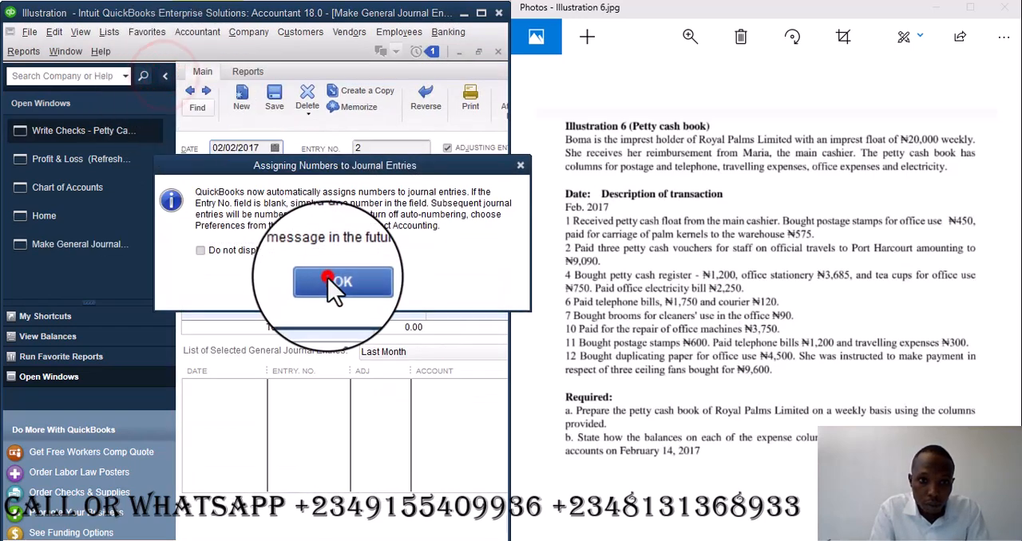
{"action": "left_click", "coordinate": [335, 284]}
{"action": "left_click", "coordinate": [165, 76]}
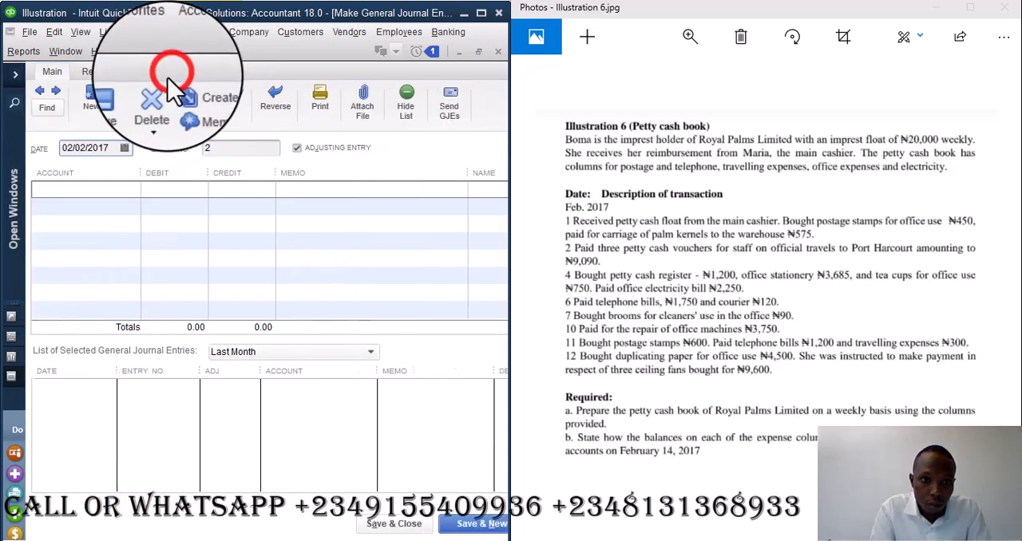
{"action": "left_click", "coordinate": [41, 93]}
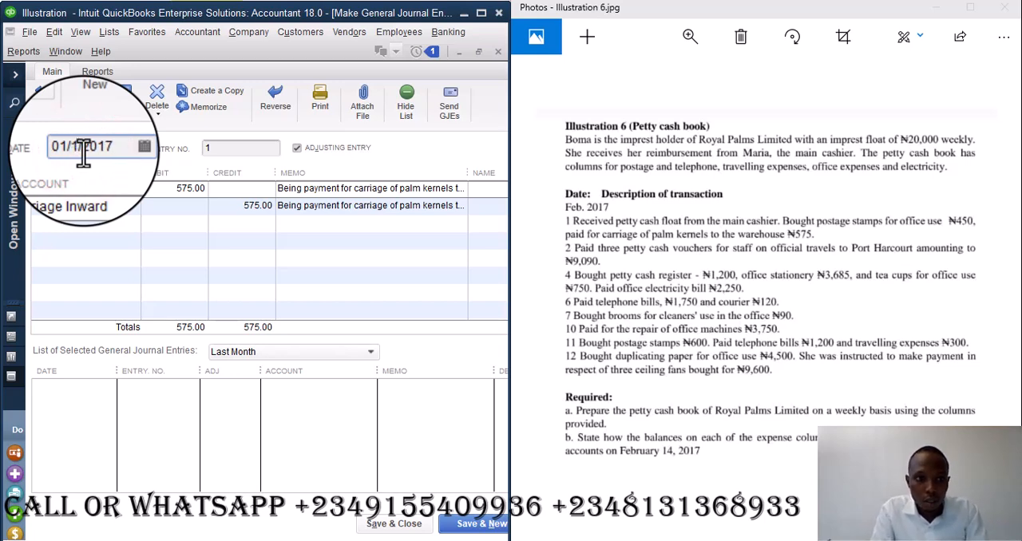
- Set the date of the 575 Carriage Inward journal entry to 02/01/2017, then save and close the past-dated entry
{"action": "left_click", "coordinate": [72, 146]}
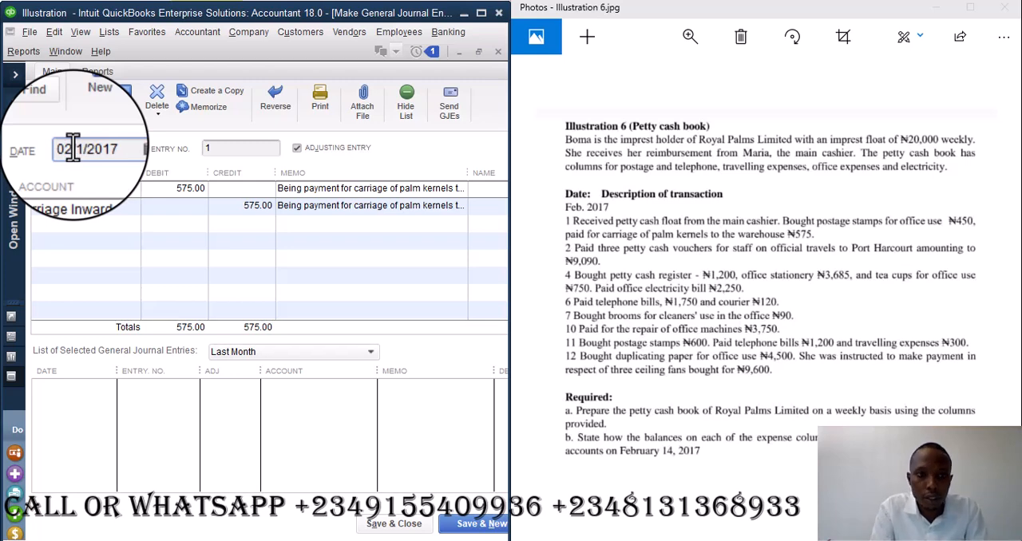
{"action": "left_click", "coordinate": [403, 527]}
{"action": "left_click", "coordinate": [453, 184]}
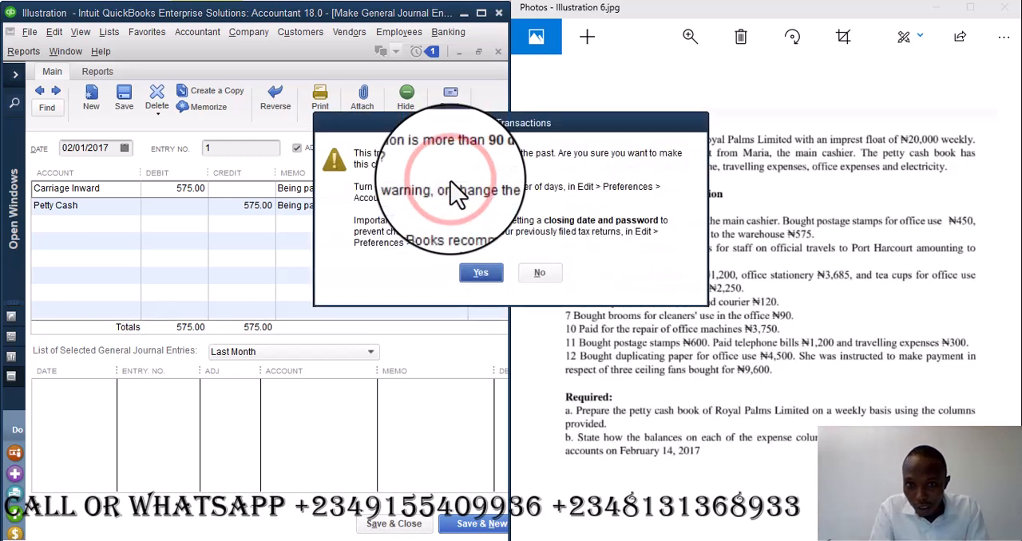
{"action": "left_click", "coordinate": [480, 272]}
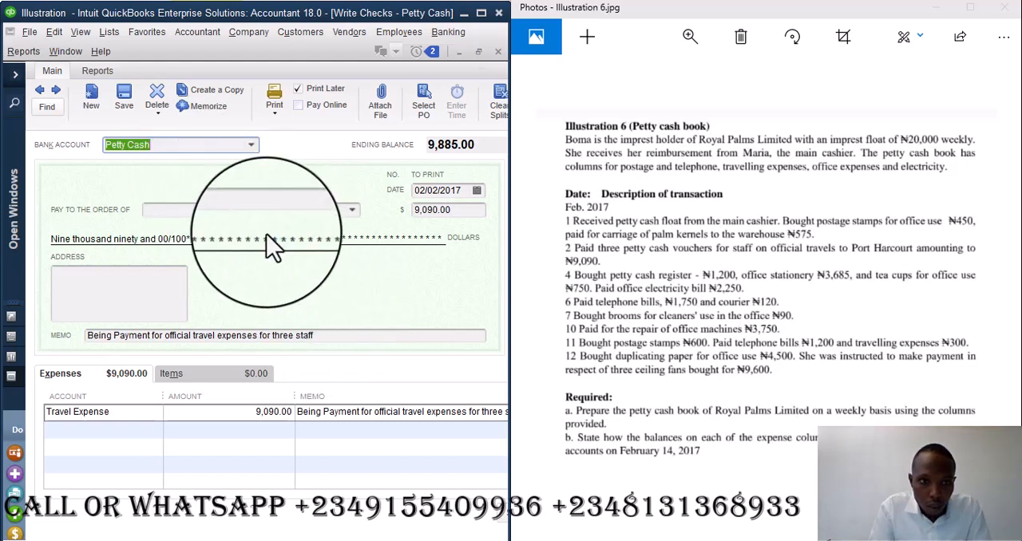
- Start a new Petty Cash check dated 02/04/2017 and begin its first expense line
{"action": "left_click", "coordinate": [91, 96]}
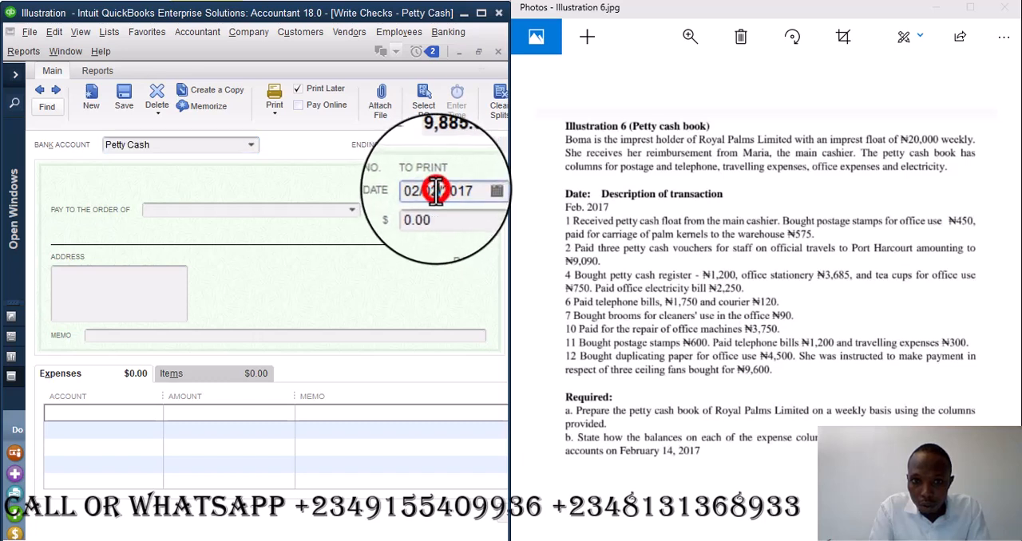
{"action": "type", "text": "4"}
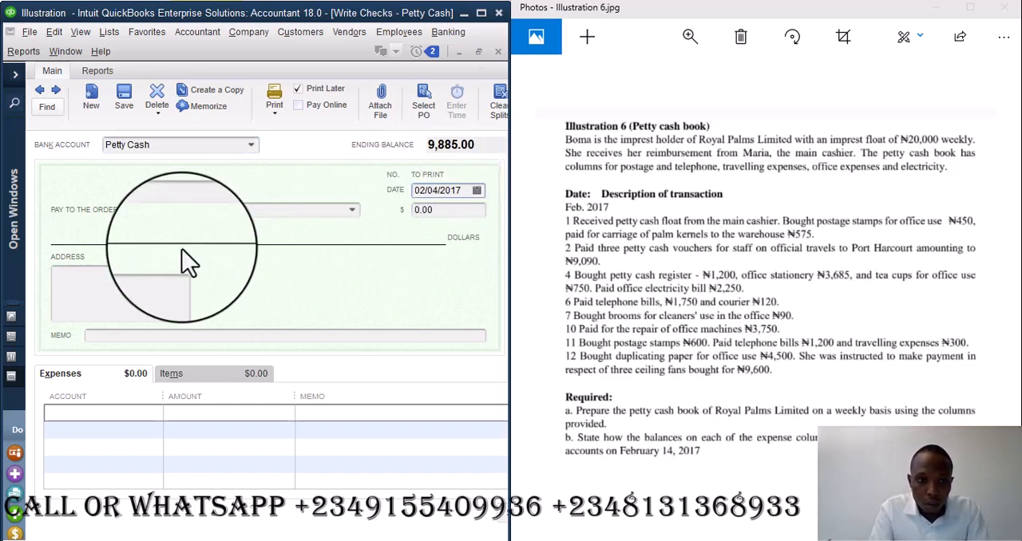
{"action": "left_click", "coordinate": [108, 412]}
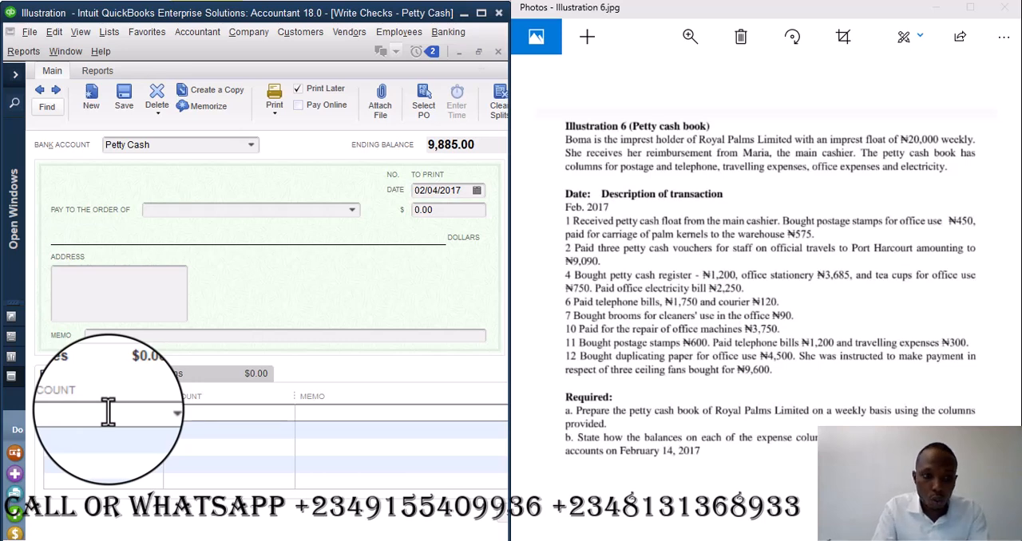
{"action": "type", "text": "a"}
{"action": "key", "text": "BackSpace"}
{"action": "key", "text": "BackSpace"}
{"action": "key", "text": "BackSpace"}
{"action": "type", "text": "Rent Expense"}
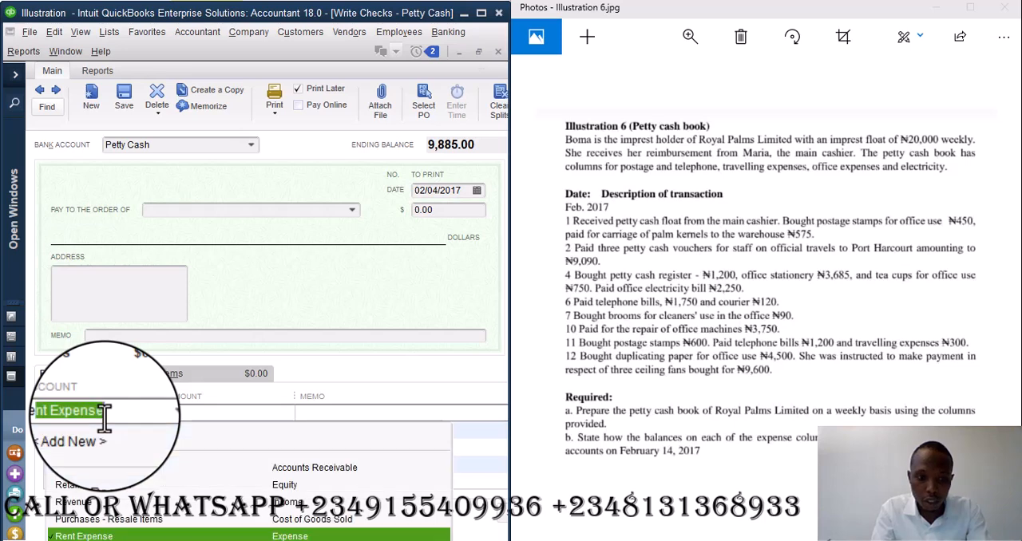
{"action": "type", "text": "g"}
{"action": "key", "text": "BackSpace"}
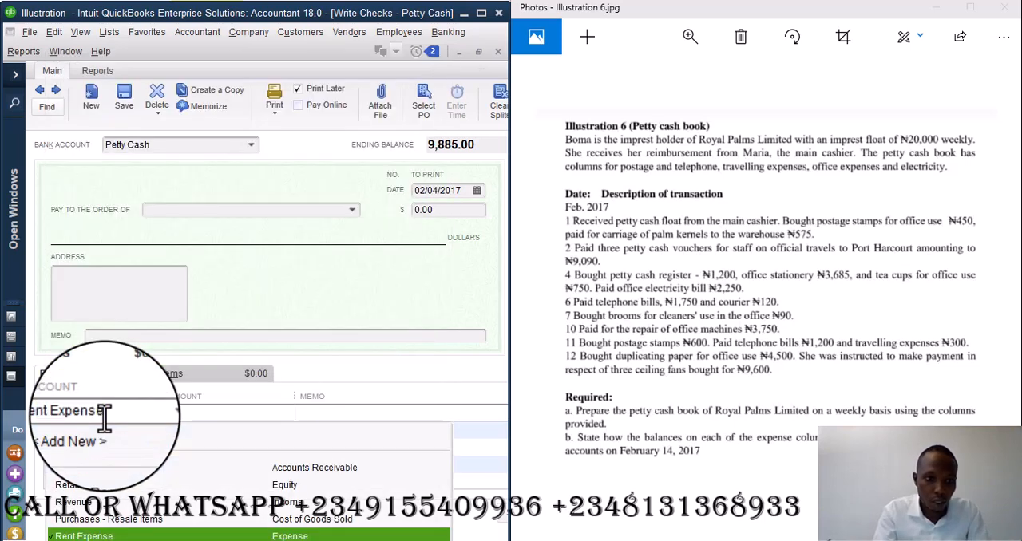
{"action": "key", "text": "BackSpace"}
{"action": "key", "text": "BackSpace"}
{"action": "key", "text": "BackSpace"}
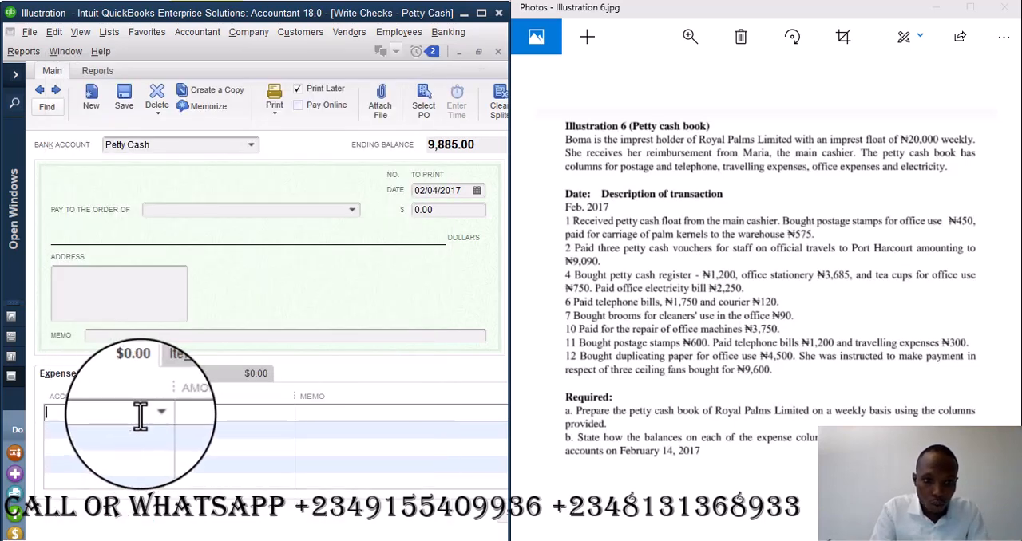
- Create an expense account named Petty Cash Register and assign it to the check's first expense line
{"action": "type", "text": "Rent Expense"}
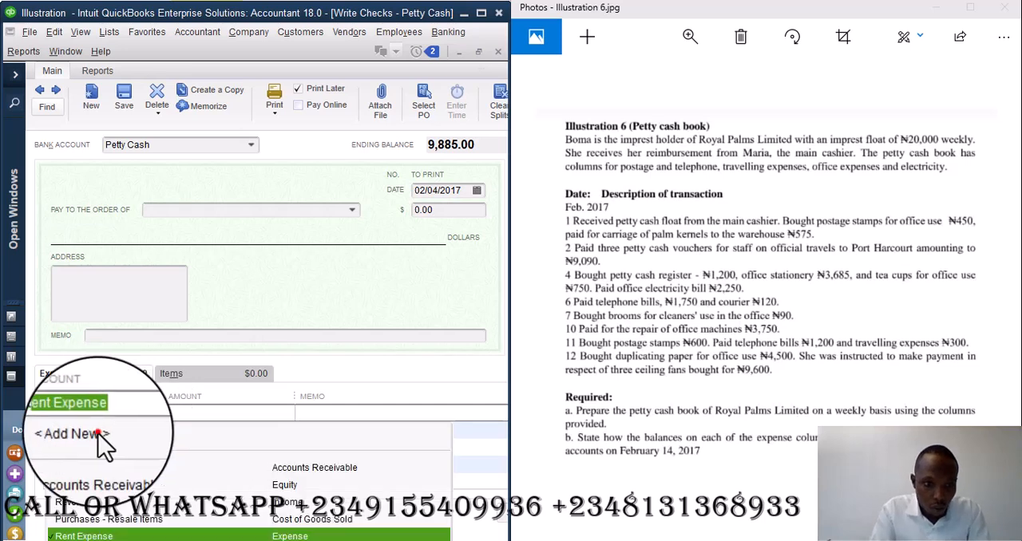
{"action": "left_click", "coordinate": [99, 439]}
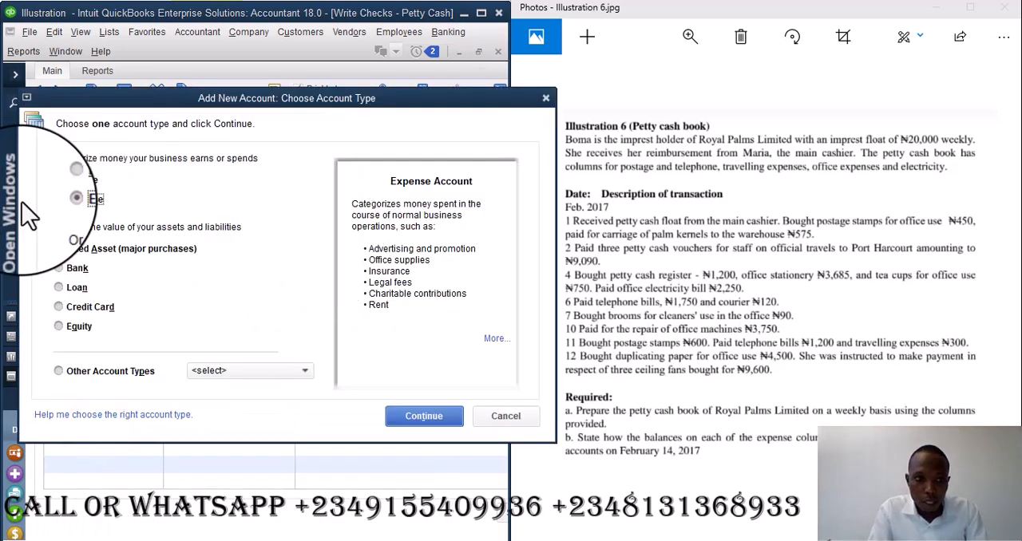
{"action": "left_click", "coordinate": [399, 416]}
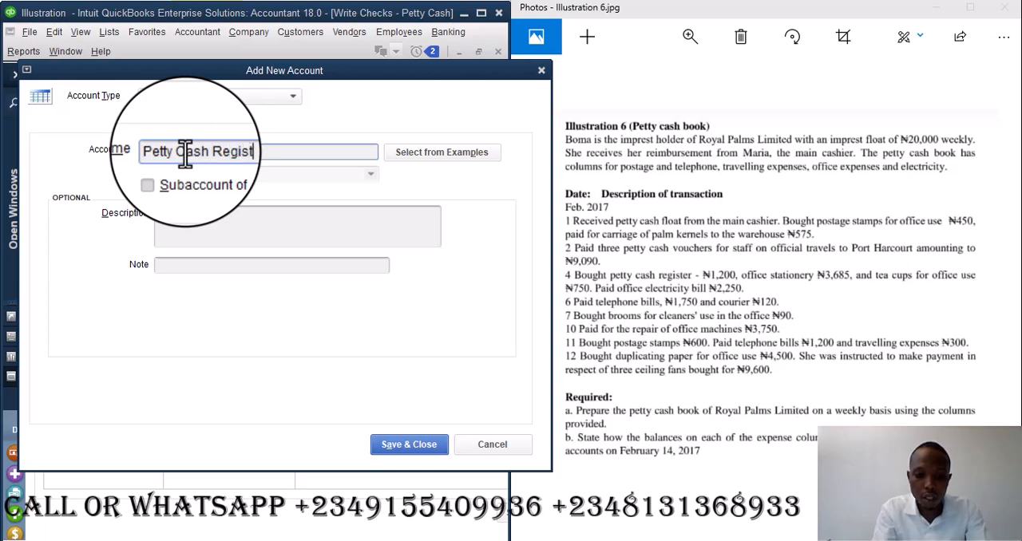
{"action": "left_click", "coordinate": [406, 443]}
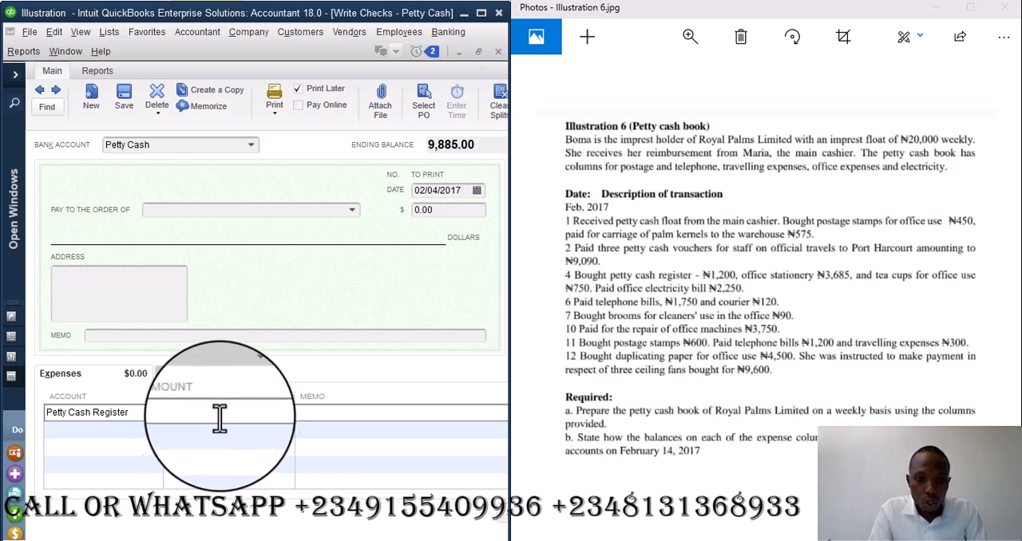
- Set the Petty Cash Register line amount to 1,200 and enter the check memo "Being purchase of petty cash register"
{"action": "left_click", "coordinate": [232, 412]}
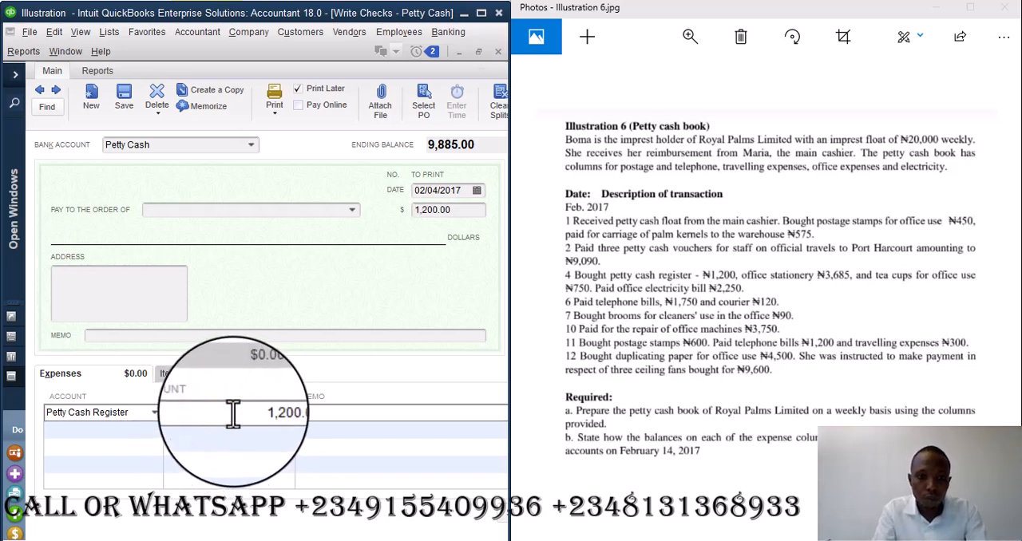
{"action": "key", "text": "Tab"}
{"action": "left_click", "coordinate": [212, 338]}
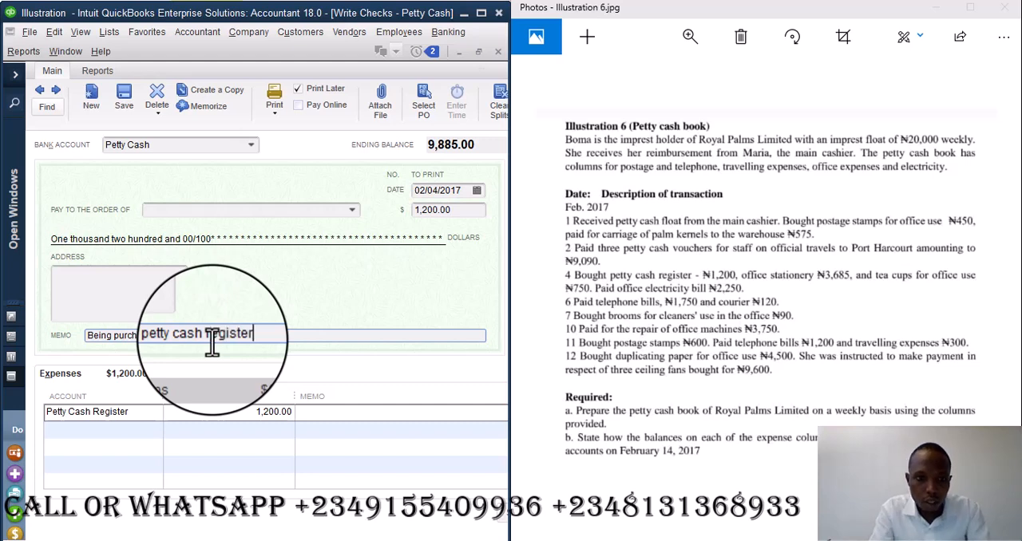
- Copy the check memo to the Petty Cash Register line, save the past-dated check, and start a new one
{"action": "left_click_drag", "start_coordinate": [254, 335], "coordinate": [71, 345]}
{"action": "key", "text": "ctrl+c"}
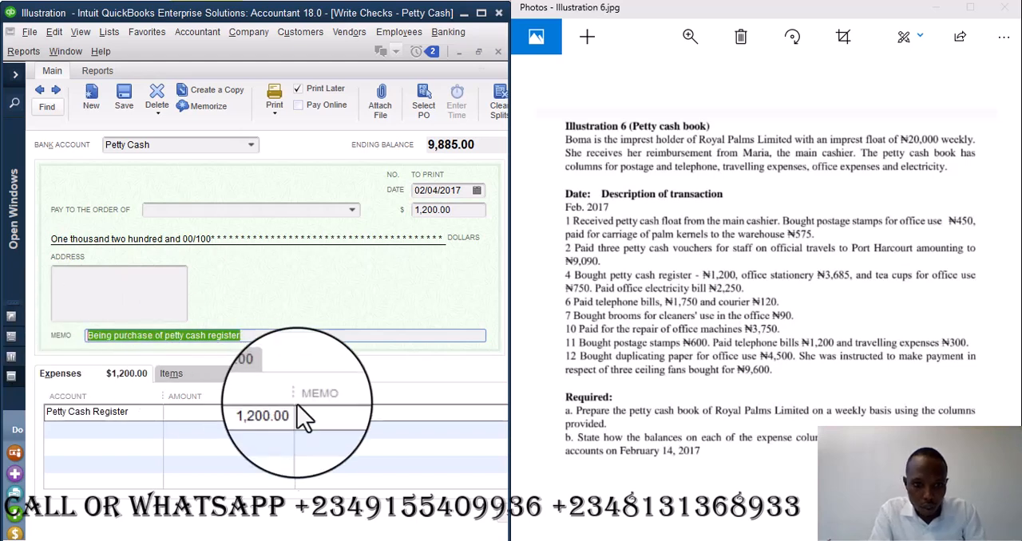
{"action": "left_click", "coordinate": [346, 415]}
{"action": "key", "text": "ctrl+v"}
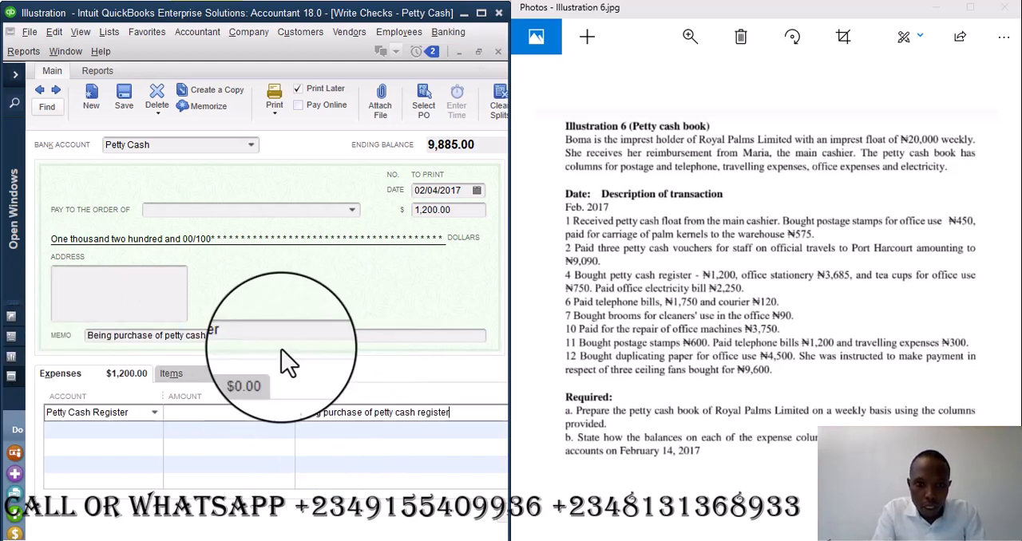
{"action": "left_click", "coordinate": [92, 94]}
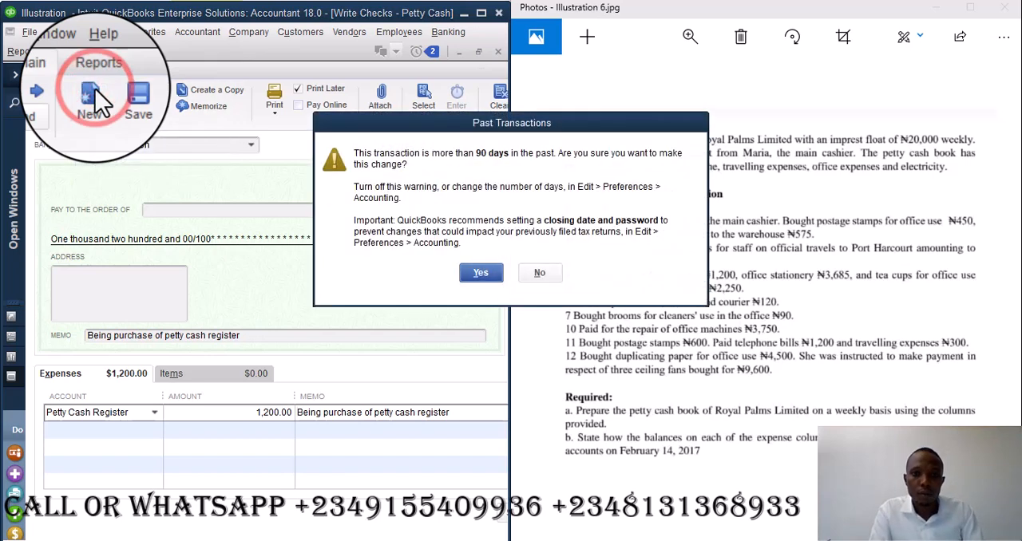
{"action": "left_click", "coordinate": [479, 276]}
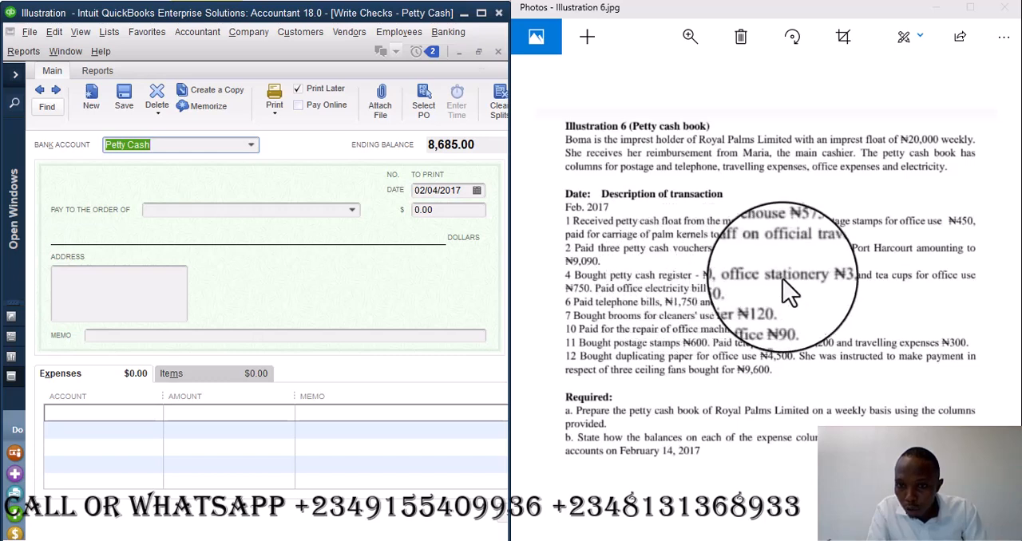
{"action": "left_click", "coordinate": [112, 412]}
{"action": "type", "text": "off"}
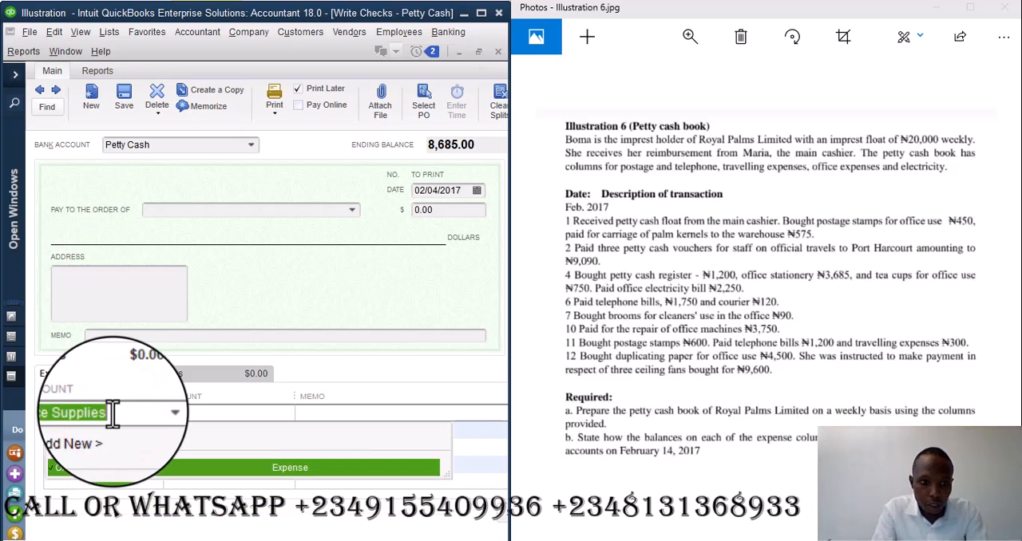
{"action": "key", "text": "Tab"}
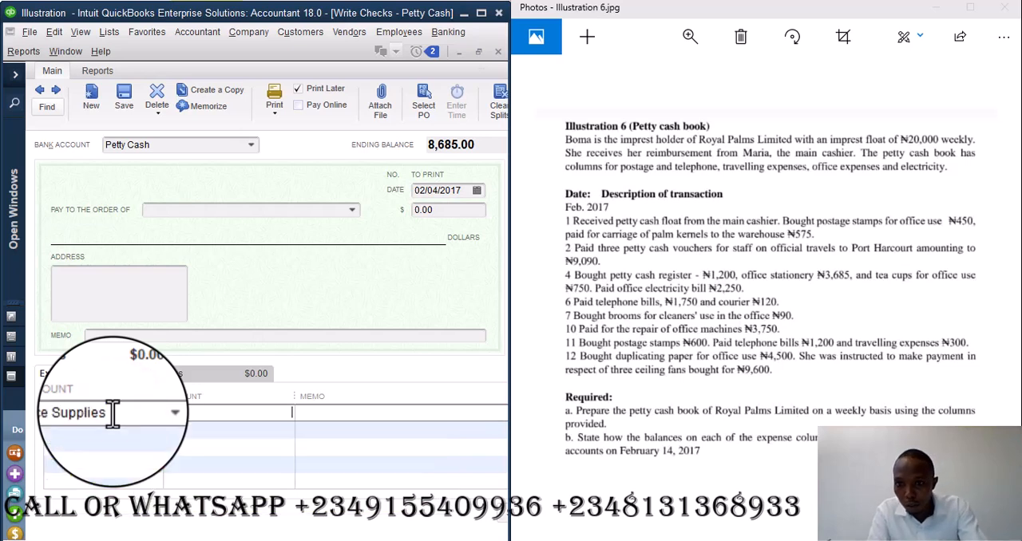
{"action": "left_click", "coordinate": [156, 413]}
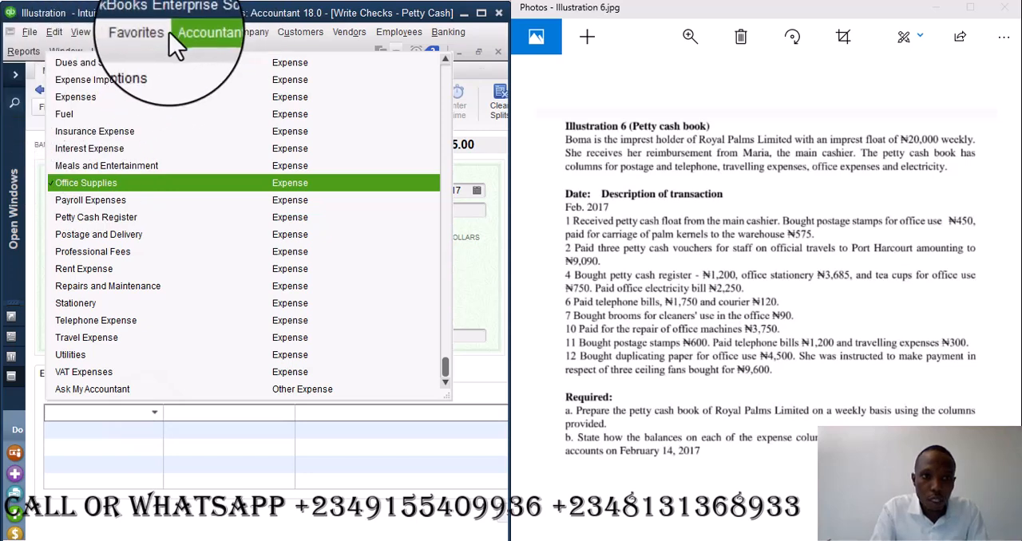
{"action": "left_click", "coordinate": [115, 33]}
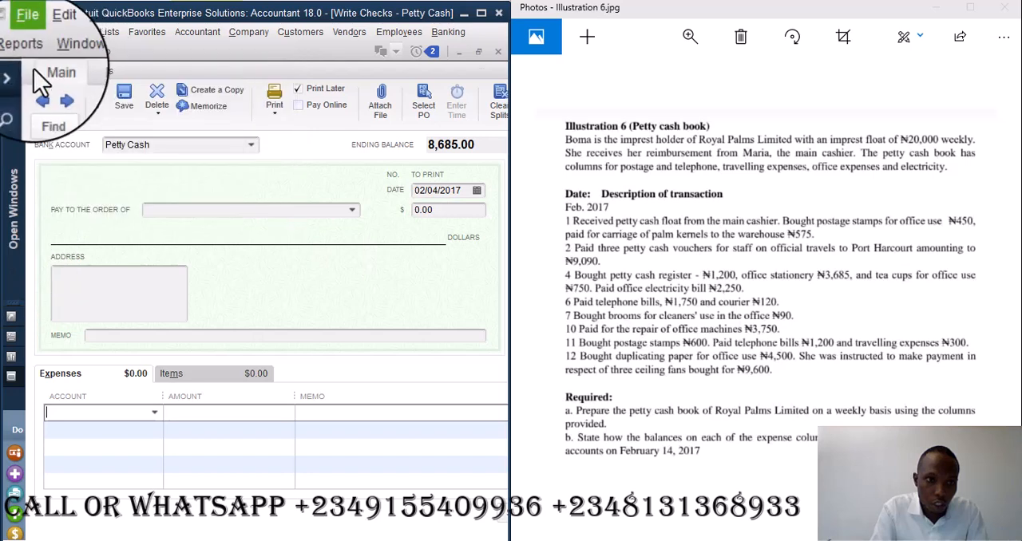
- Switch to the Chart of Accounts and reset its account search so the full list is shown
{"action": "left_click", "coordinate": [12, 77]}
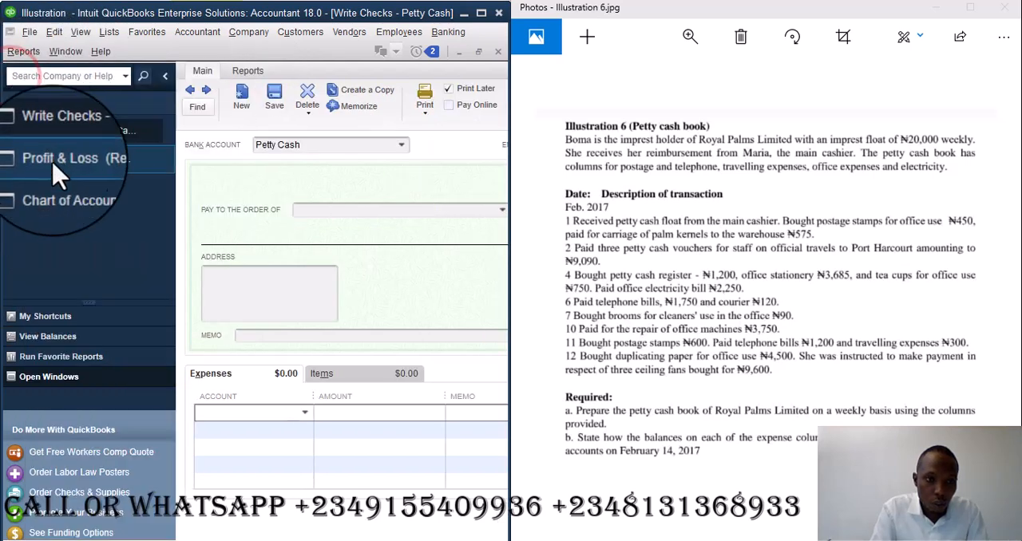
{"action": "left_click", "coordinate": [61, 196]}
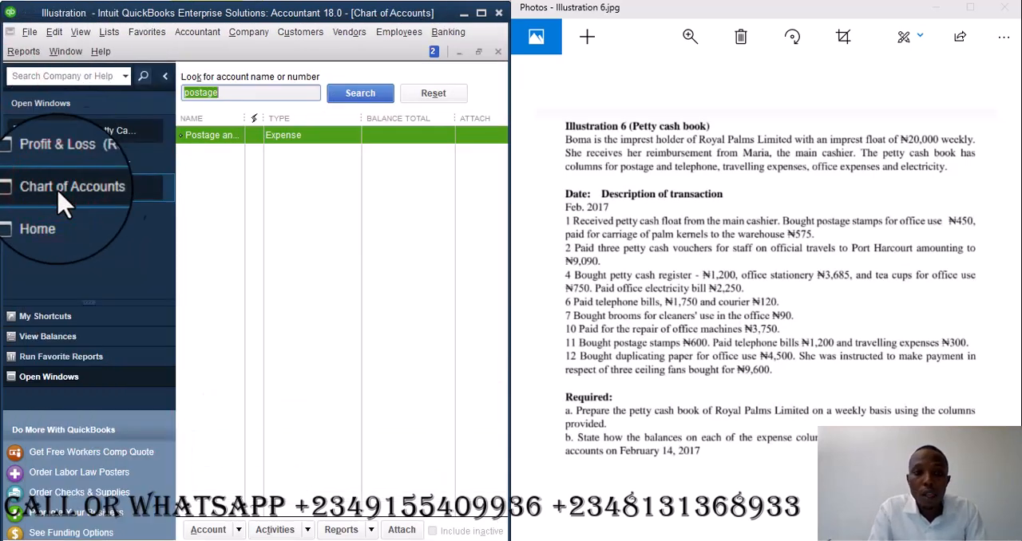
{"action": "left_click", "coordinate": [435, 94]}
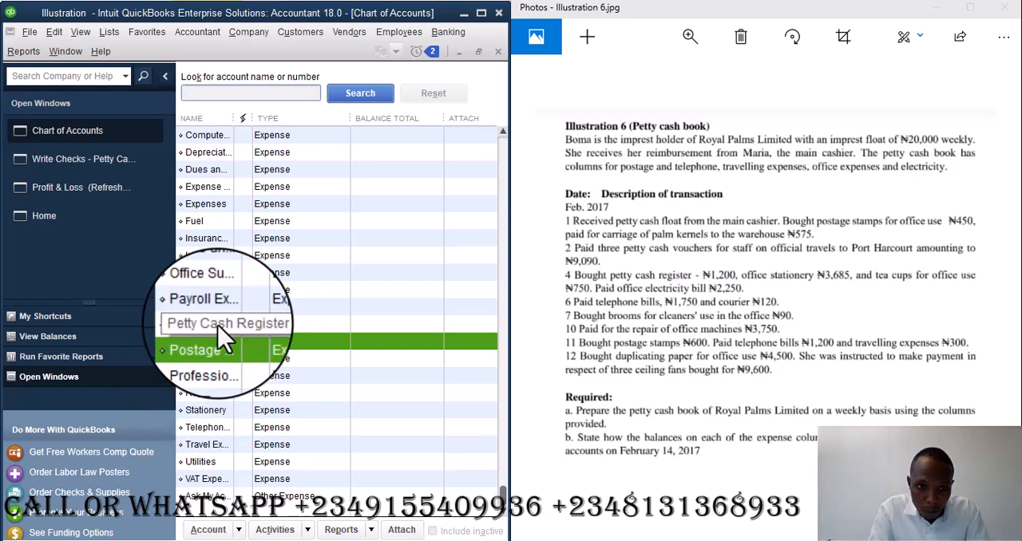
- Rename the Office Supplies expense account as Office Stationery and save the account
{"action": "left_click", "coordinate": [212, 291]}
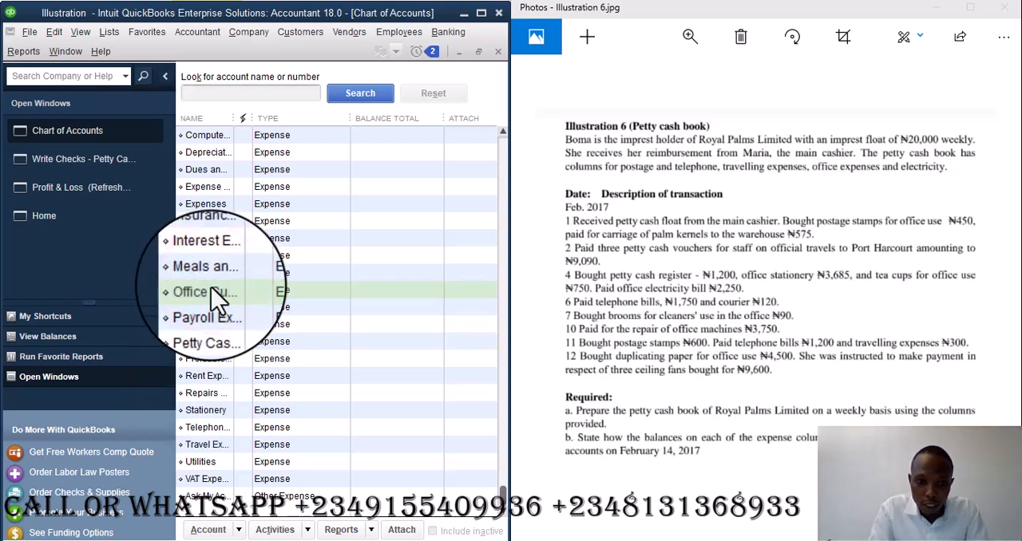
{"action": "right_click", "coordinate": [214, 297]}
{"action": "left_click", "coordinate": [247, 343]}
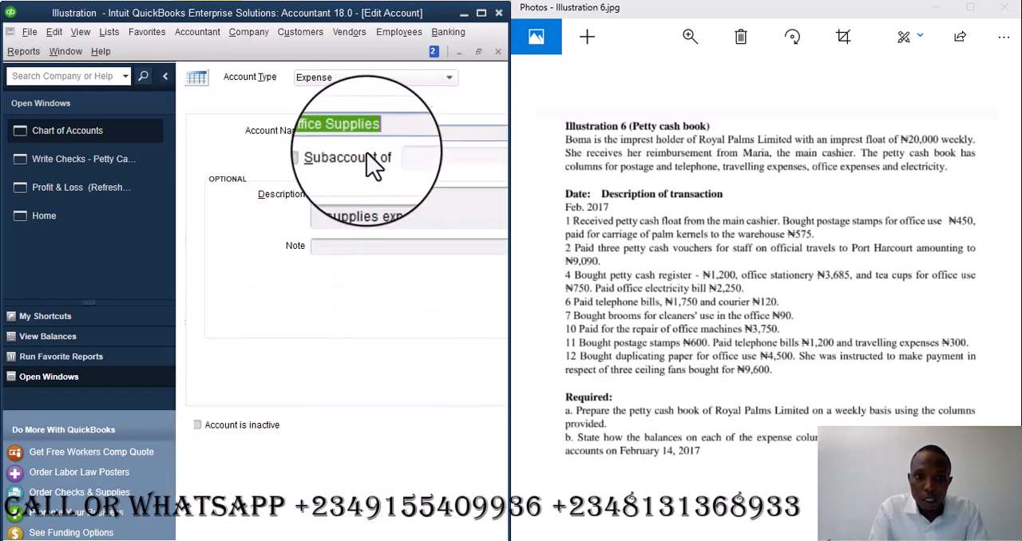
{"action": "left_click", "coordinate": [384, 133]}
{"action": "key", "text": "BackSpace"}
{"action": "key", "text": "BackSpace"}
{"action": "key", "text": "BackSpace"}
{"action": "key", "text": "BackSpace"}
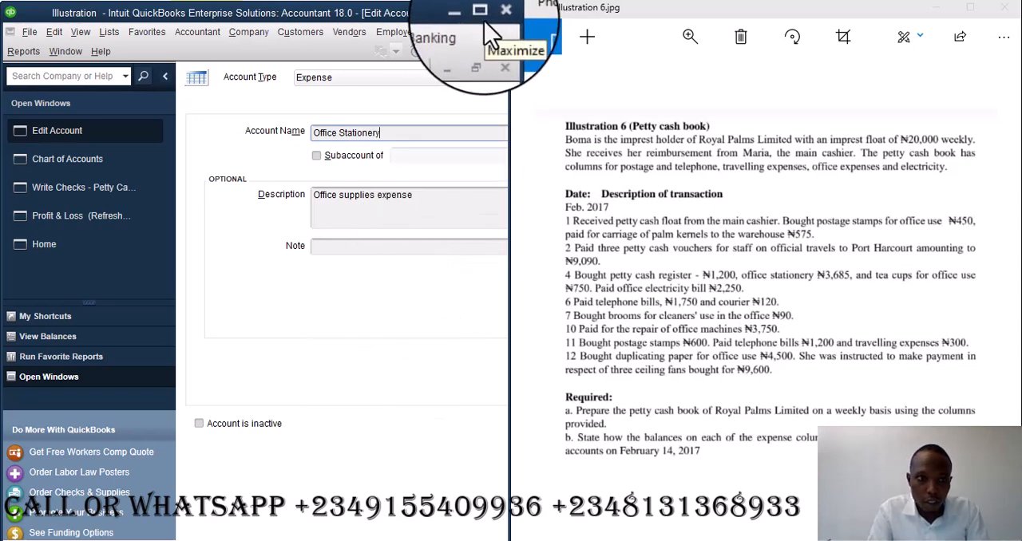
{"action": "left_click", "coordinate": [165, 76]}
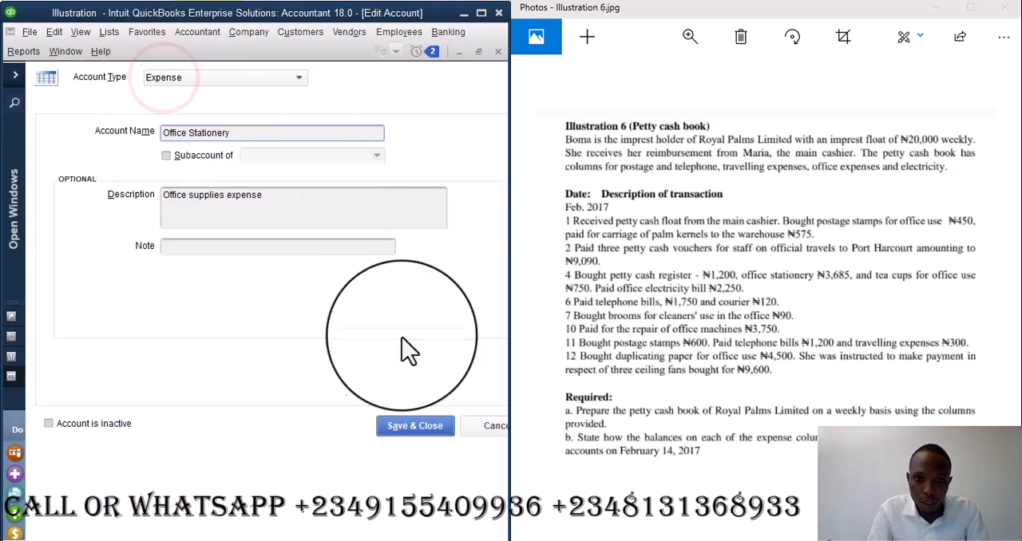
{"action": "left_click", "coordinate": [399, 426]}
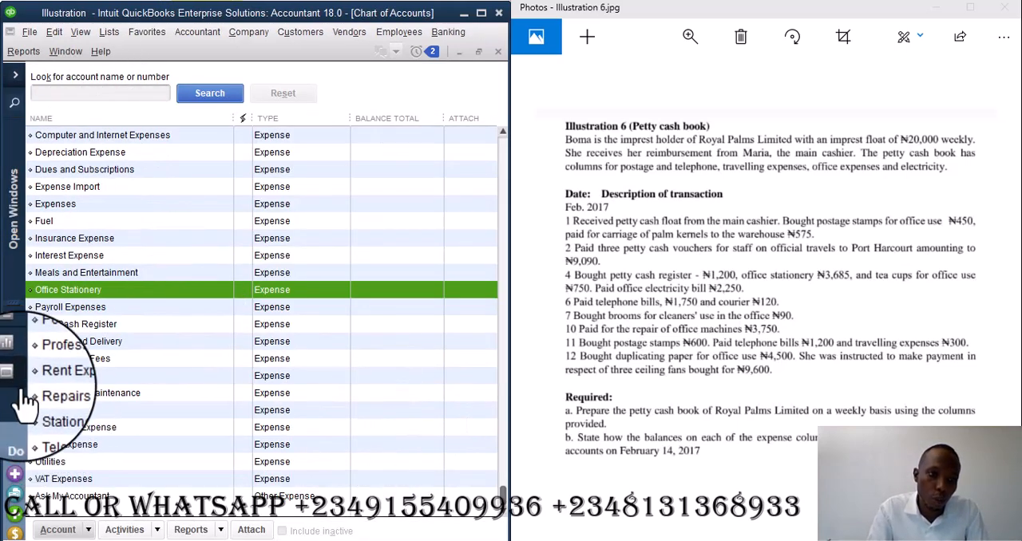
- Return to the Petty Cash check, set the Office Stationery line amount to 3,685, save the past-dated check, and start a blank one
{"action": "left_click", "coordinate": [16, 76]}
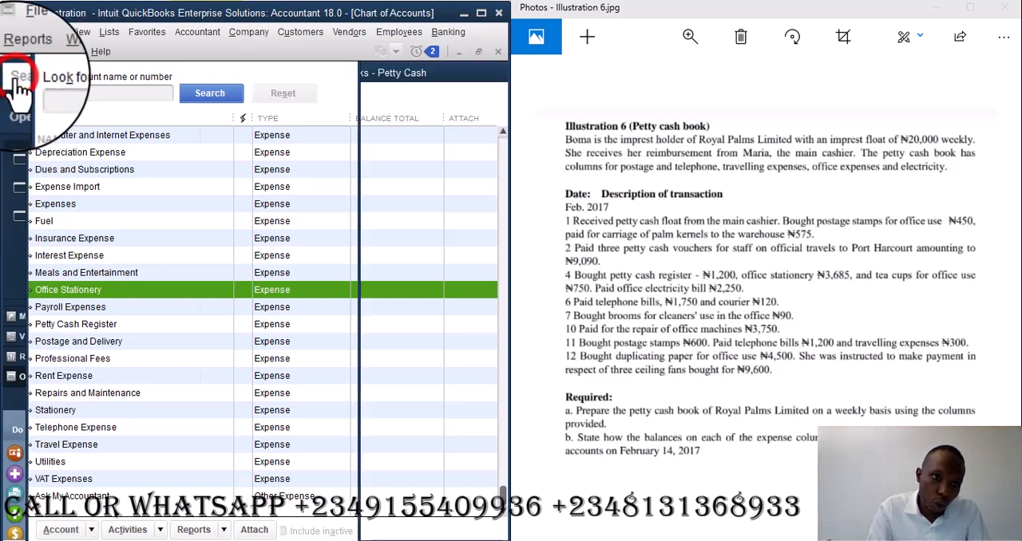
{"action": "left_click", "coordinate": [74, 162]}
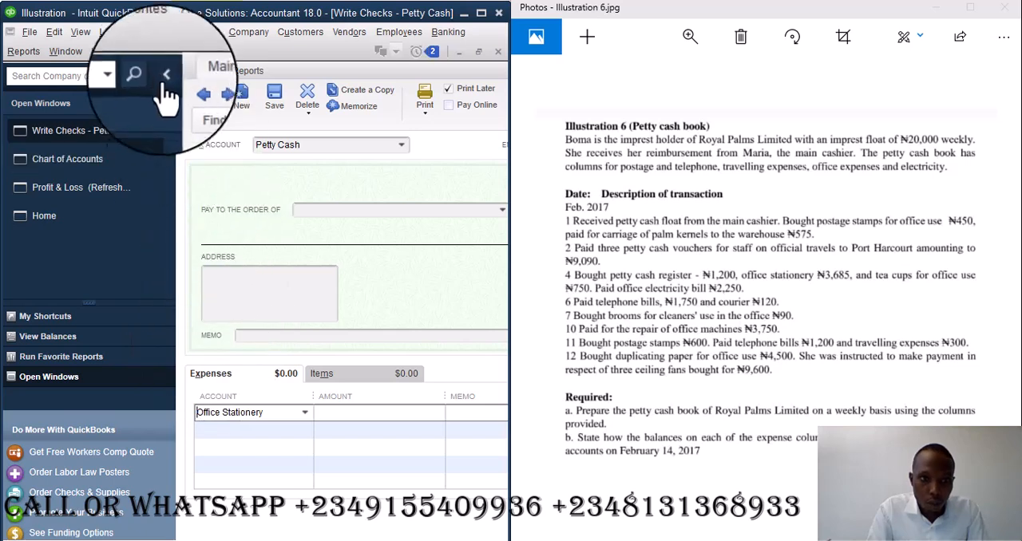
{"action": "left_click", "coordinate": [165, 76]}
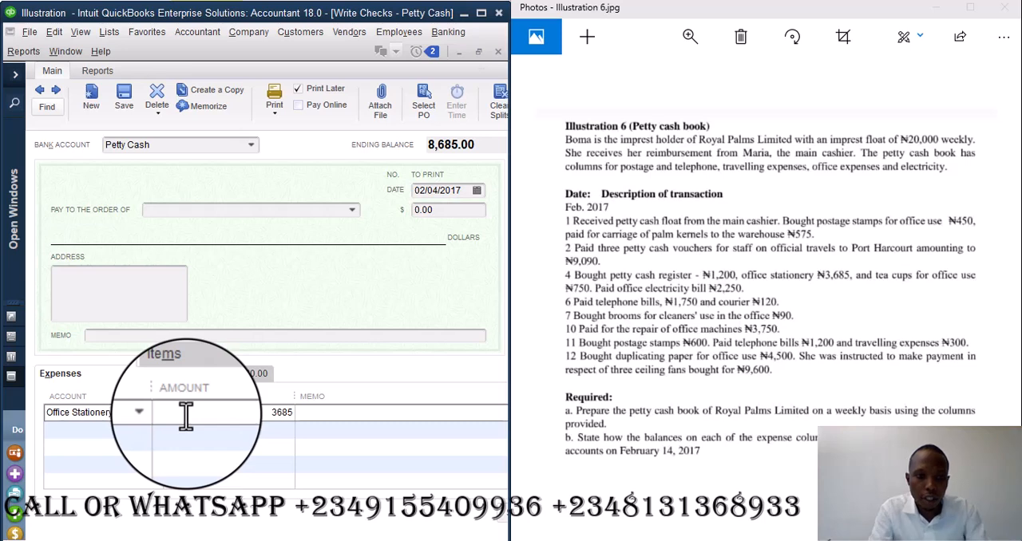
{"action": "left_click", "coordinate": [248, 336]}
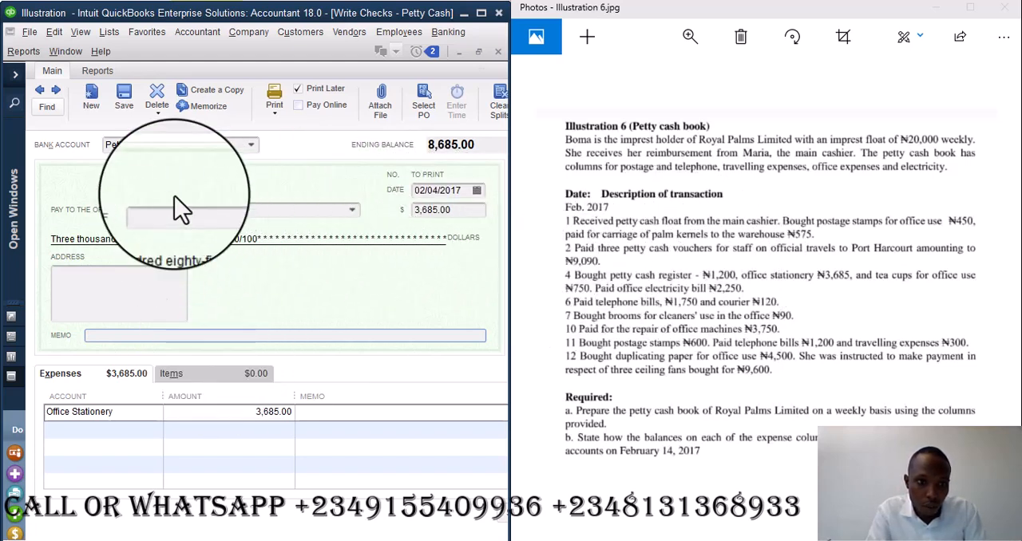
{"action": "left_click", "coordinate": [89, 98]}
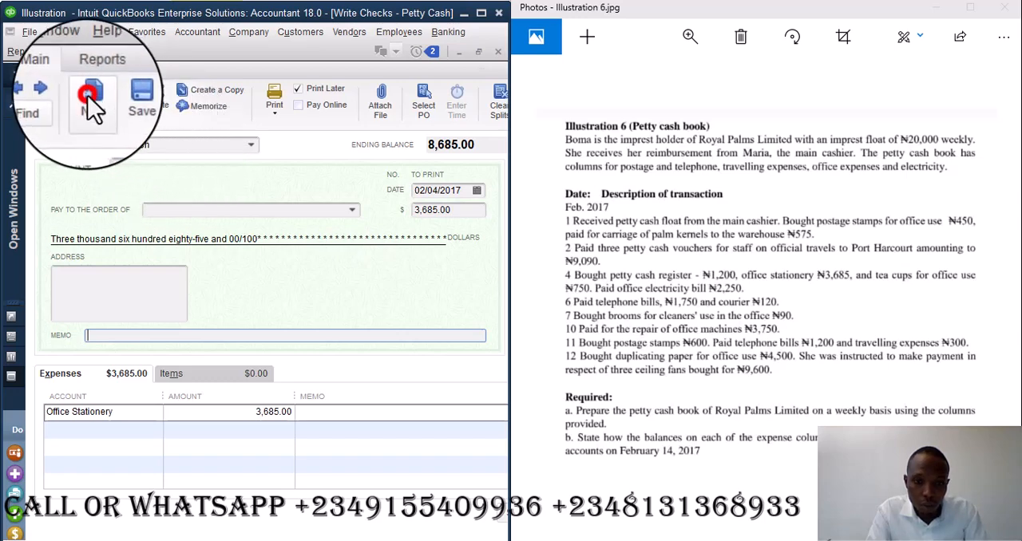
{"action": "left_click", "coordinate": [480, 272]}
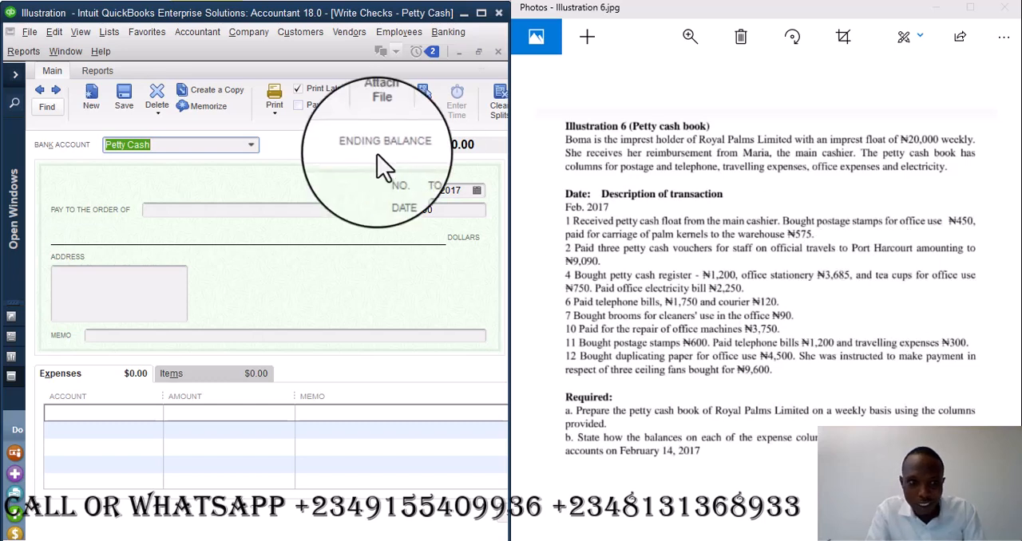
{"action": "left_click", "coordinate": [44, 94]}
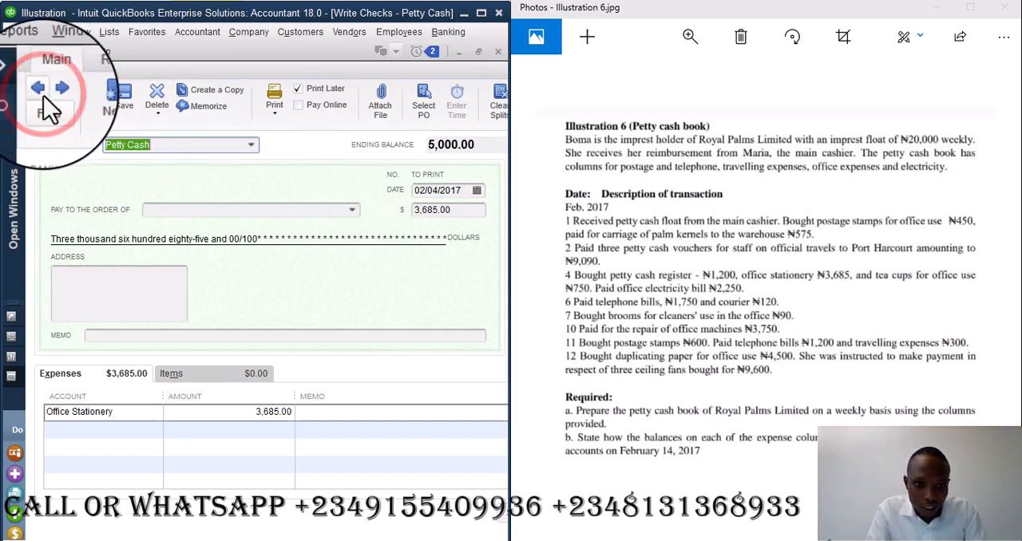
{"action": "left_click", "coordinate": [57, 90]}
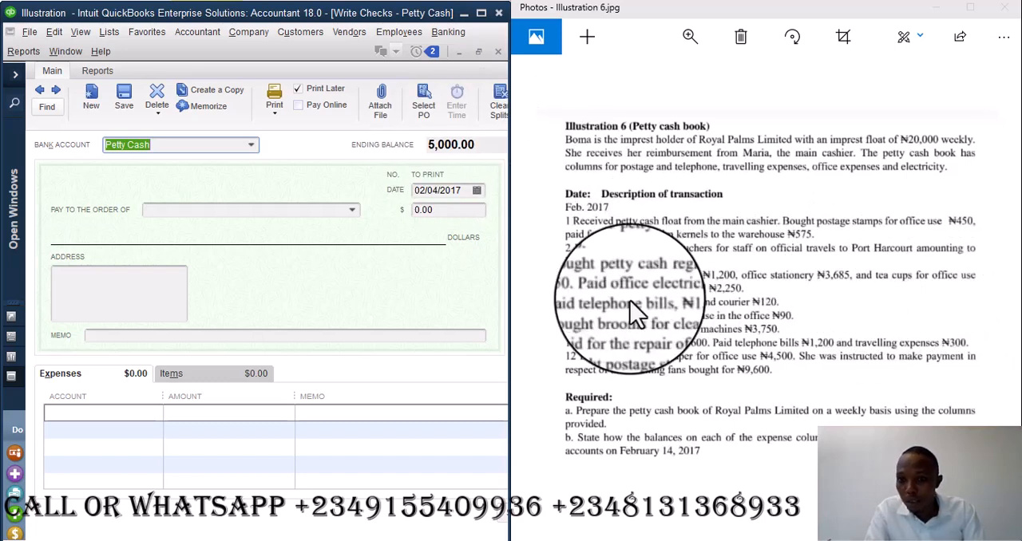
- Create an expense account named Tea Cup and assign it to the check's first expense line
{"action": "left_click", "coordinate": [116, 413]}
{"action": "type", "text": "s"}
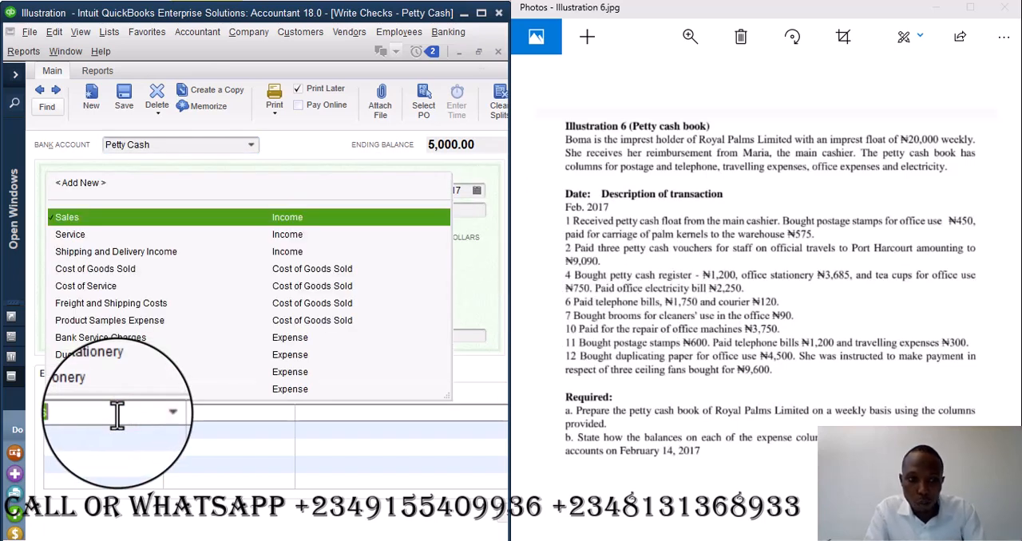
{"action": "left_click", "coordinate": [115, 182]}
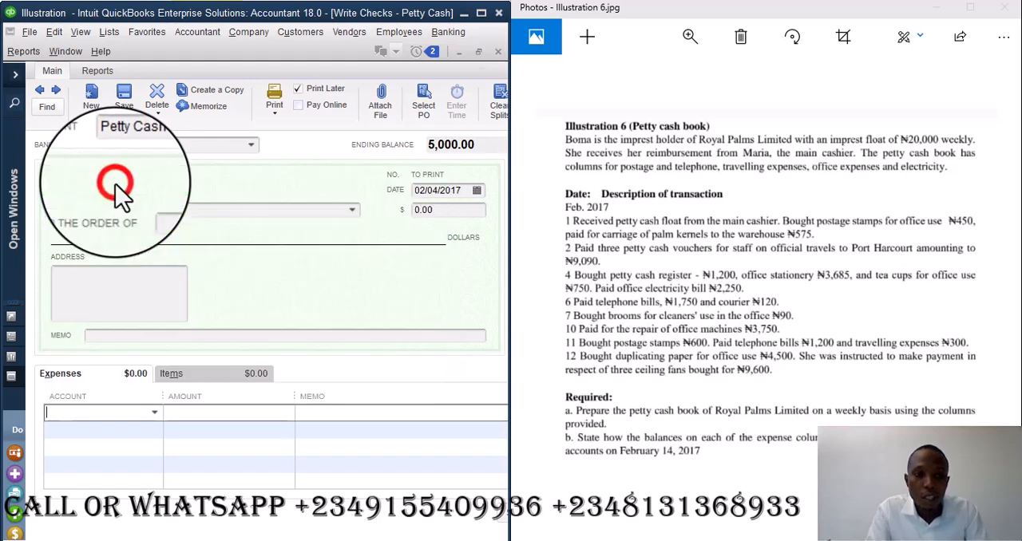
{"action": "left_click", "coordinate": [430, 412]}
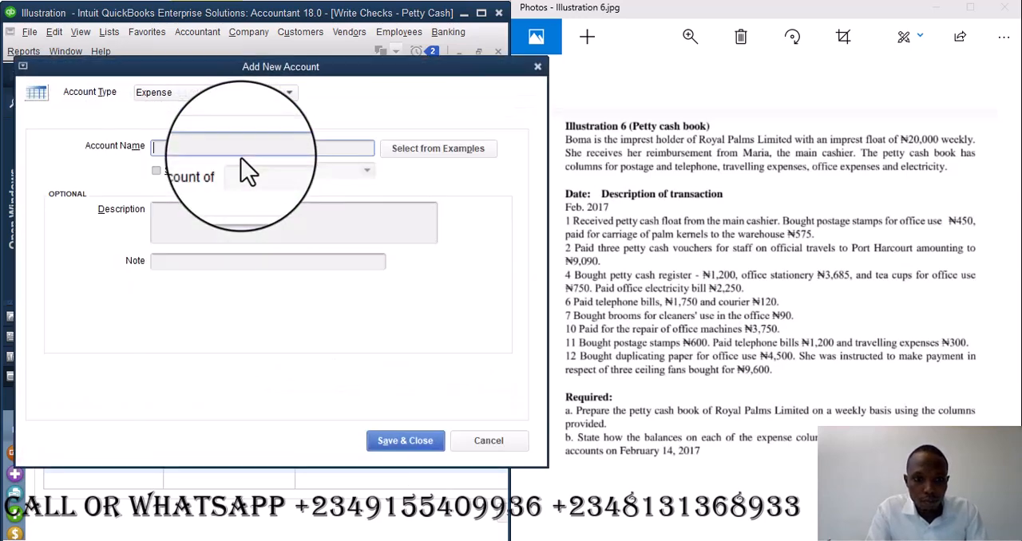
{"action": "type", "text": "Tea Cup"}
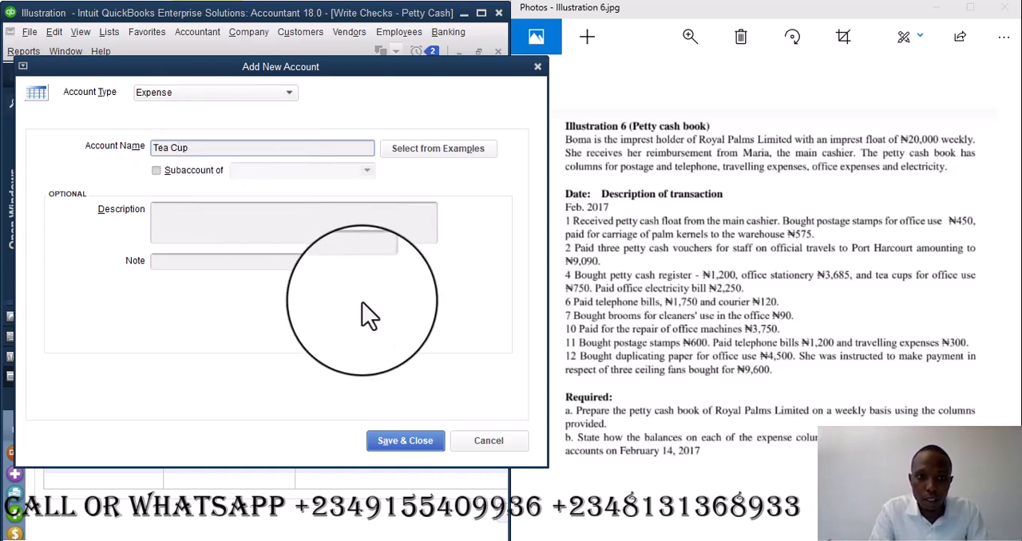
{"action": "left_click", "coordinate": [399, 446]}
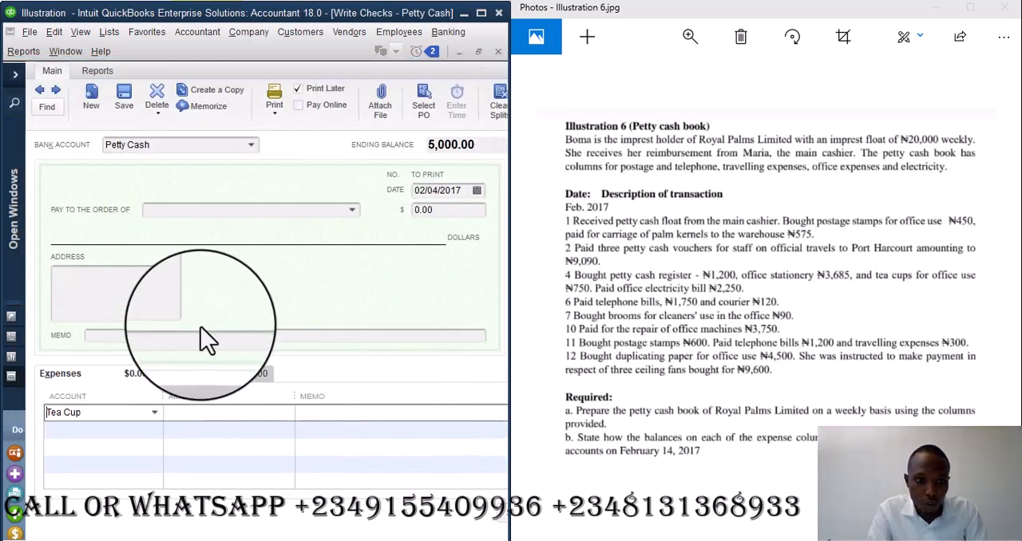
- Set the Tea Cup line amount to 750 and start a second expense line
{"action": "left_click", "coordinate": [206, 412]}
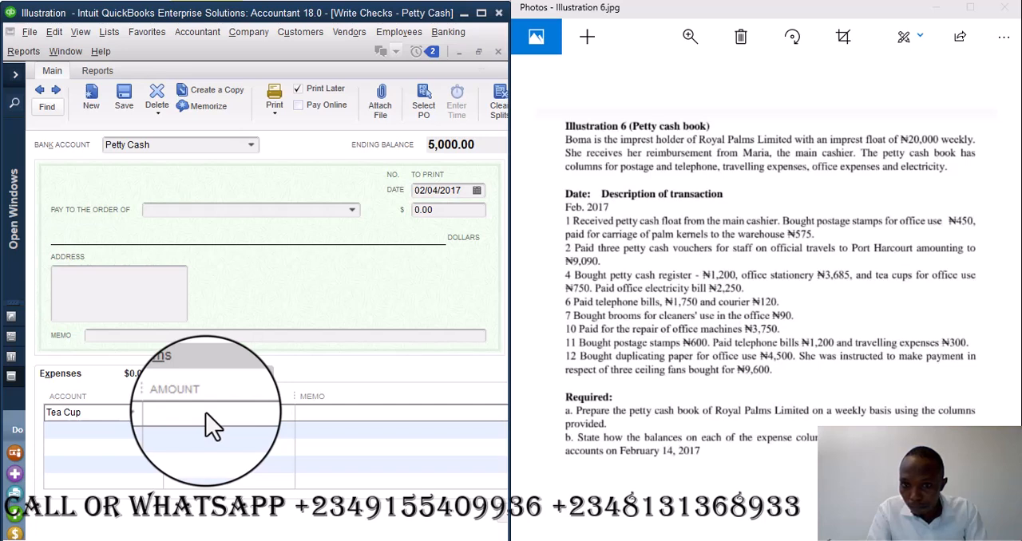
{"action": "type", "text": "750"}
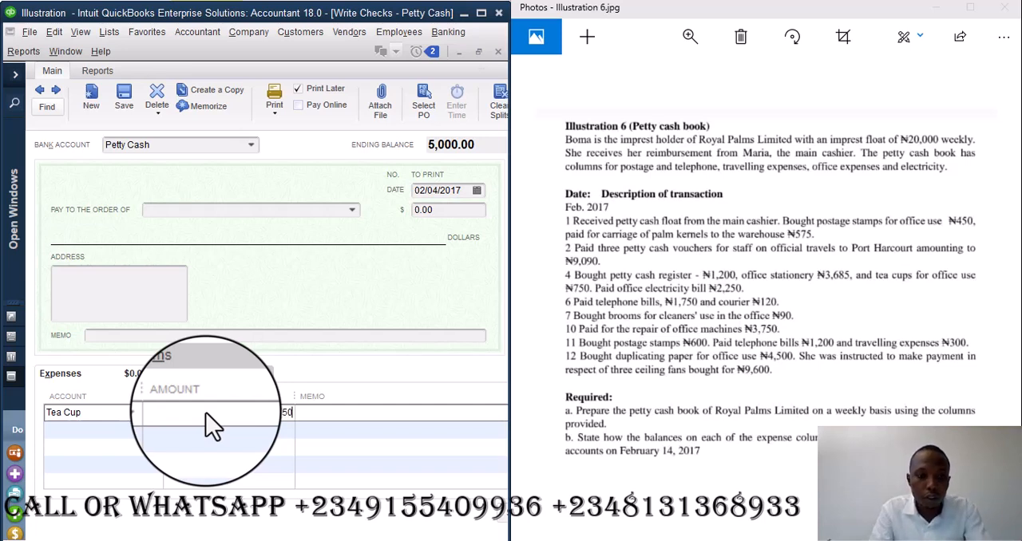
{"action": "key", "text": "Tab"}
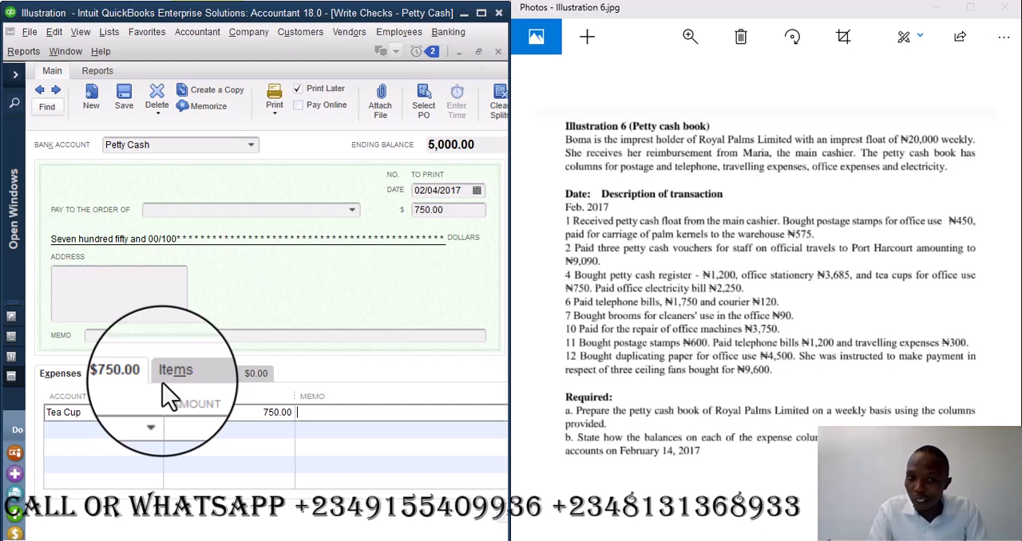
{"action": "left_click", "coordinate": [96, 429]}
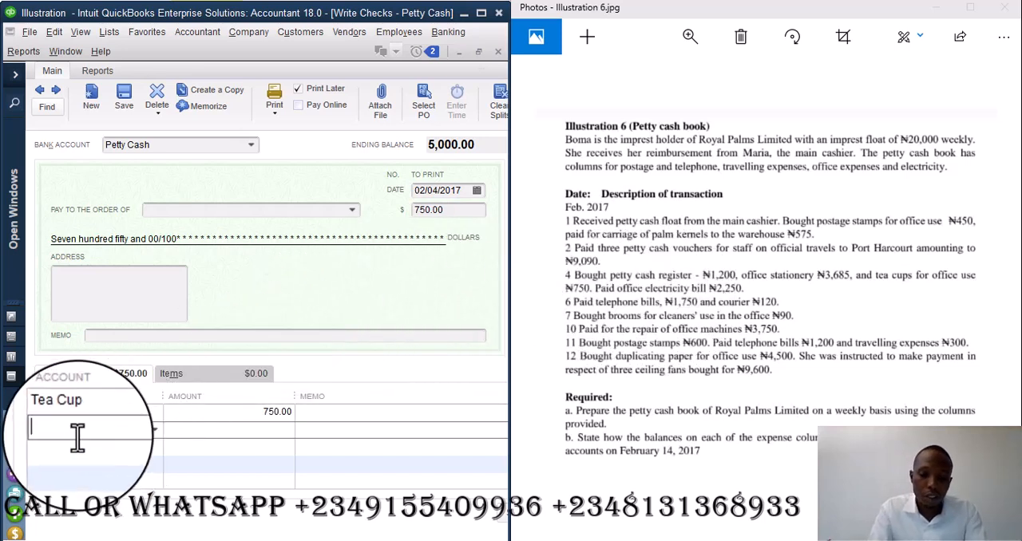
{"action": "type", "text": "ele"}
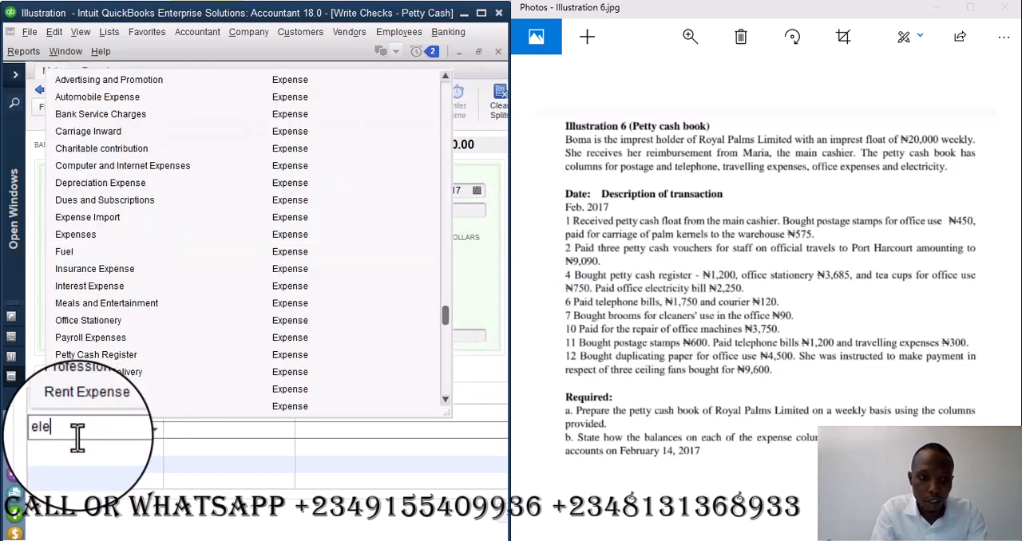
{"action": "key", "text": "BackSpace"}
{"action": "key", "text": "BackSpace"}
{"action": "key", "text": "BackSpace"}
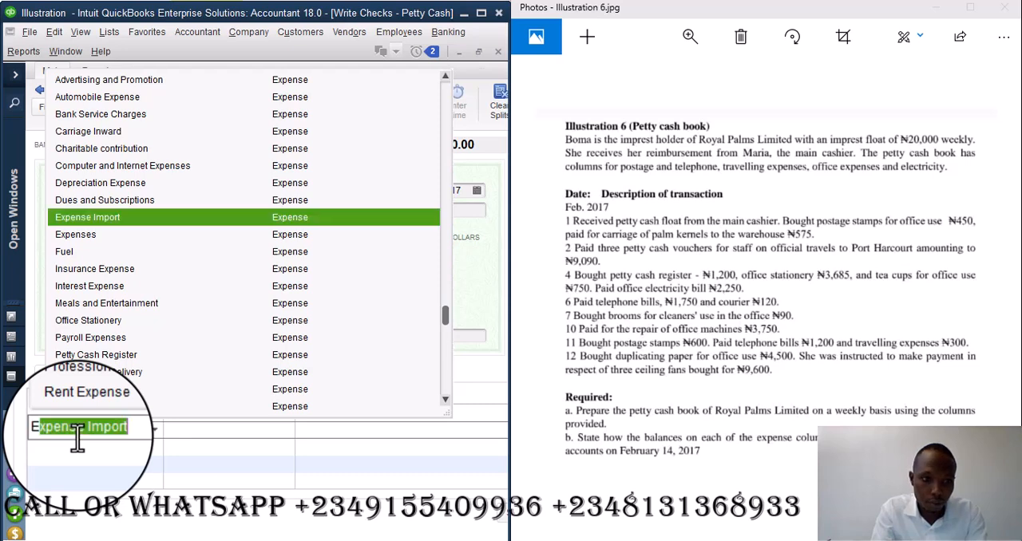
{"action": "type", "text": "uti"}
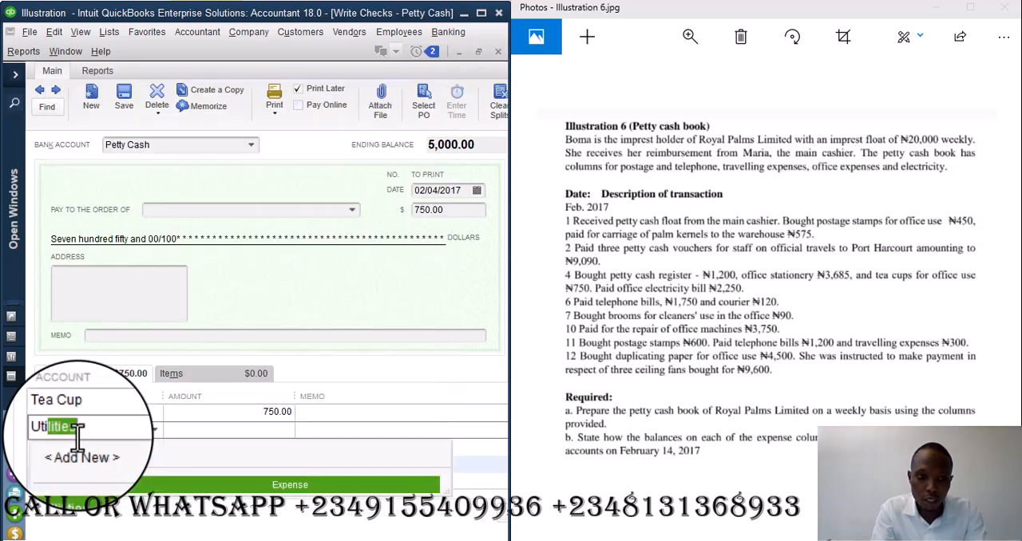
{"action": "key", "text": "BackSpace"}
{"action": "key", "text": "BackSpace"}
{"action": "key", "text": "BackSpace"}
{"action": "key", "text": "BackSpace"}
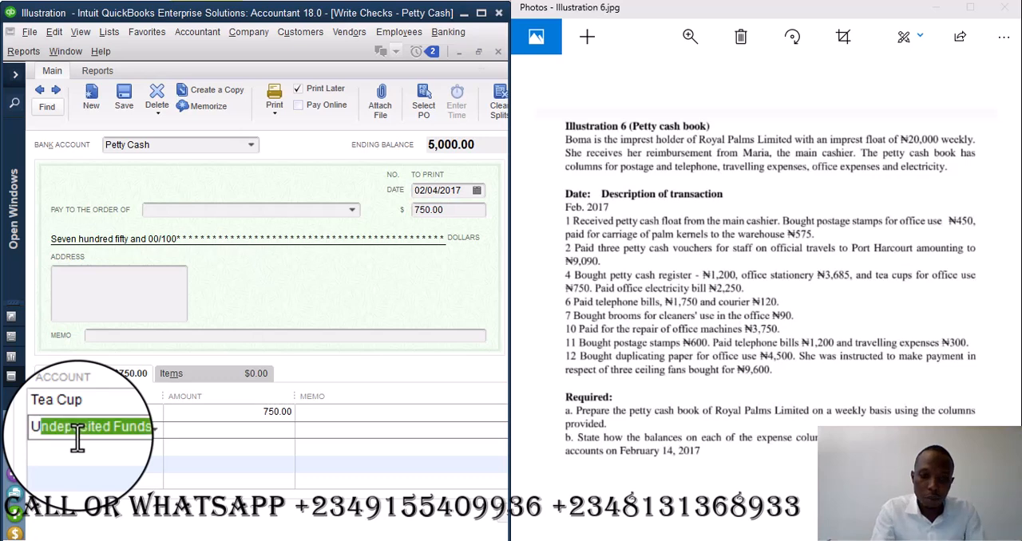
- Create an expense account named Office Electricity and assign it to the check's second expense line
{"action": "type", "text": "U"}
{"action": "left_click", "coordinate": [80, 449]}
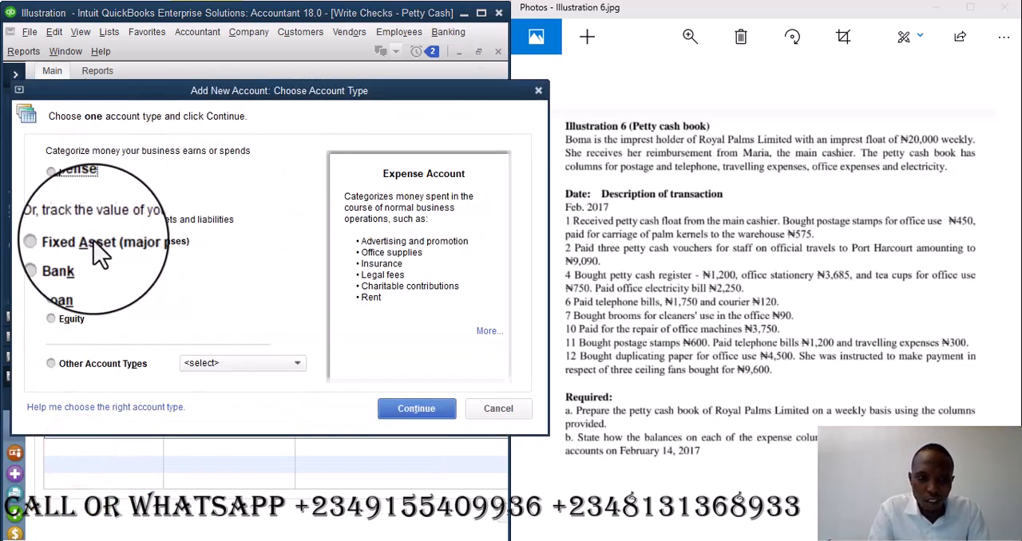
{"action": "left_click", "coordinate": [399, 411]}
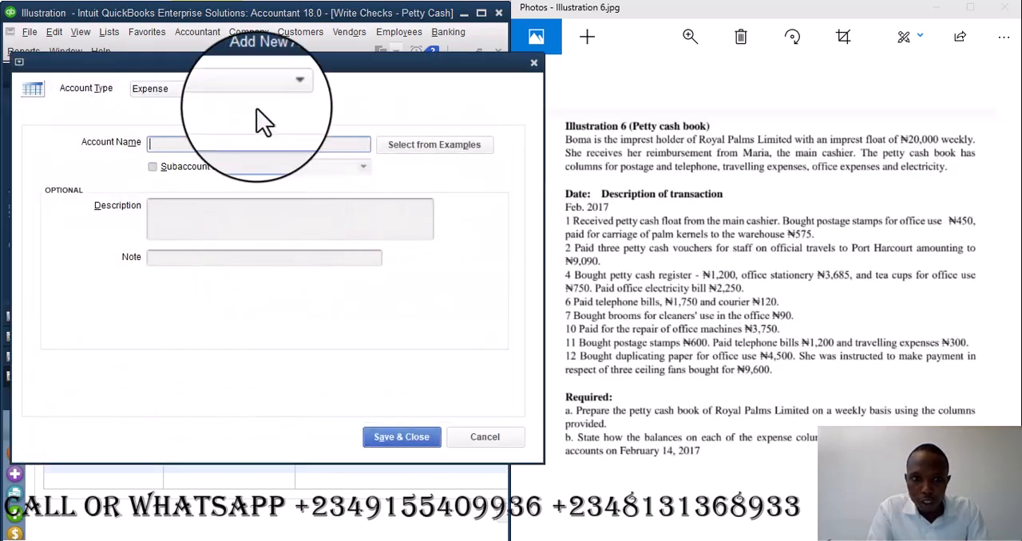
{"action": "type", "text": "Of"}
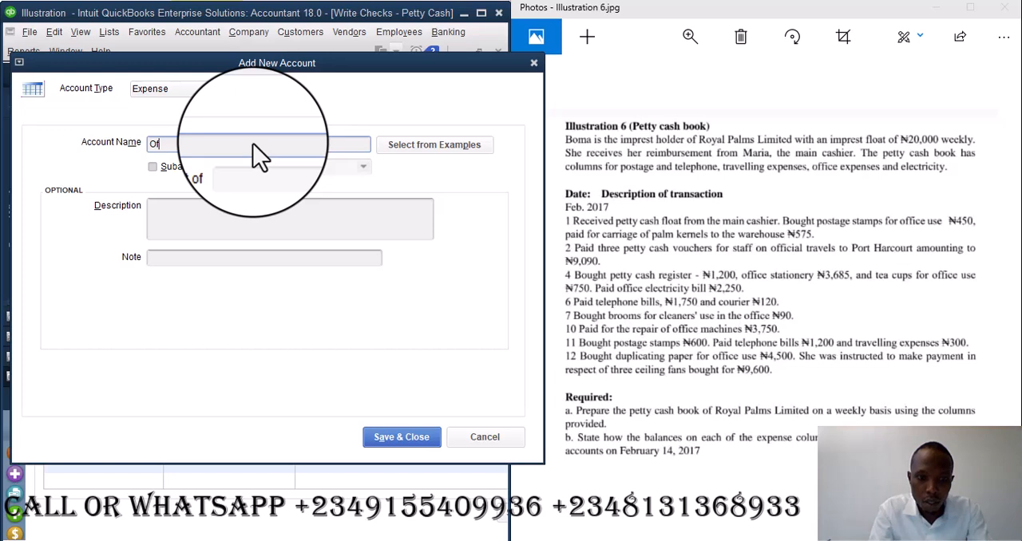
{"action": "type", "text": "fice E"}
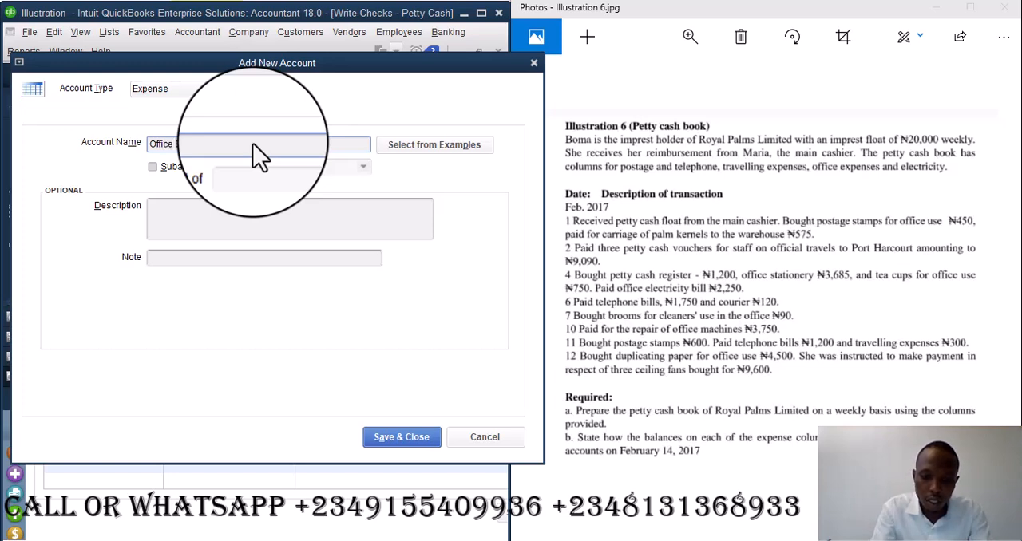
{"action": "type", "text": "lectricity"}
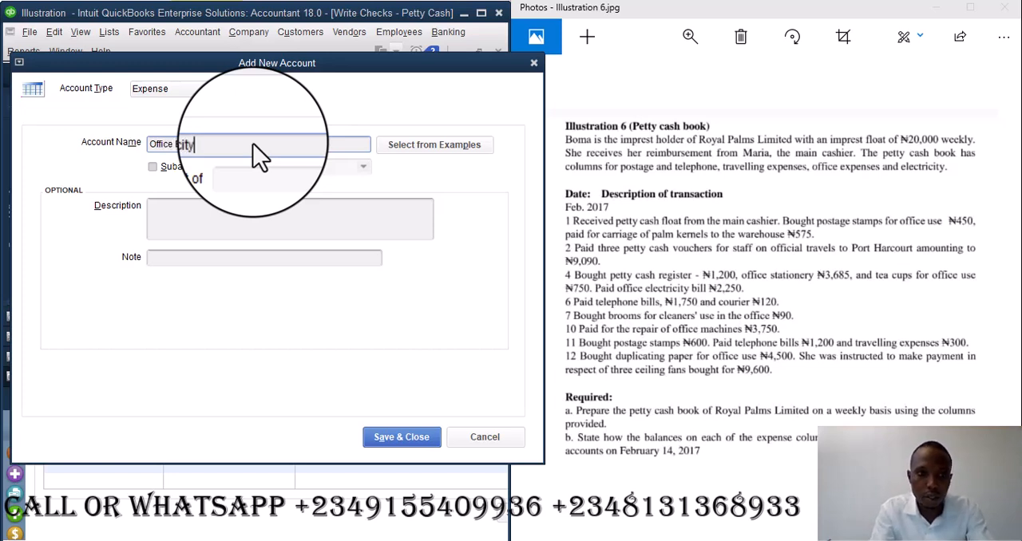
{"action": "left_click", "coordinate": [391, 439]}
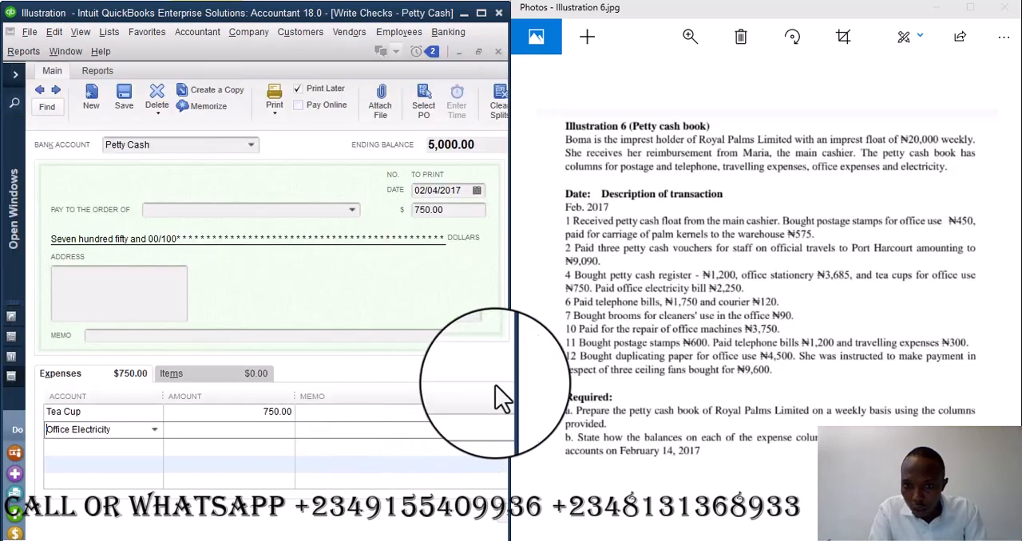
- Set the Office Electricity line amount to 2,250 and go to the Tea Cup line's memo
{"action": "left_click", "coordinate": [248, 434]}
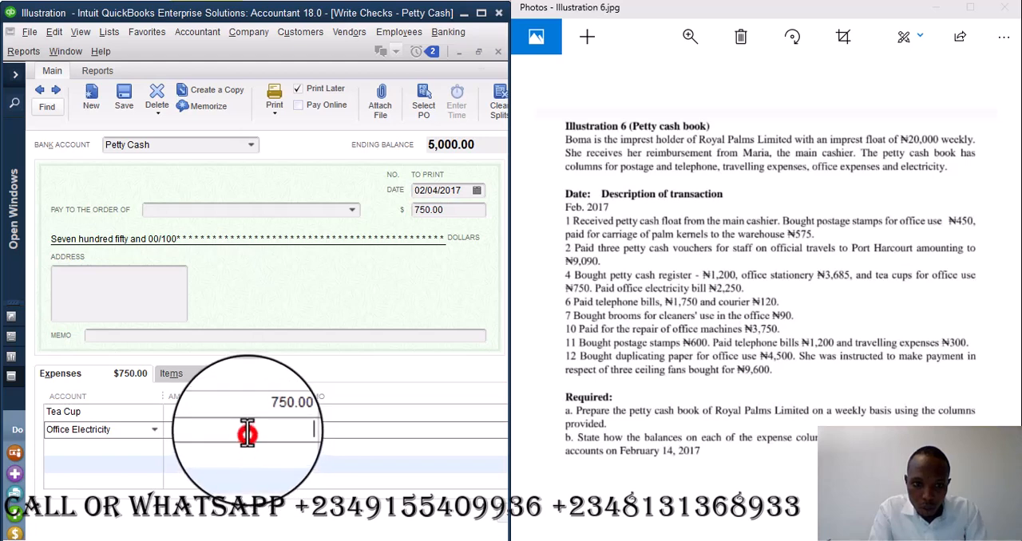
{"action": "type", "text": "2250"}
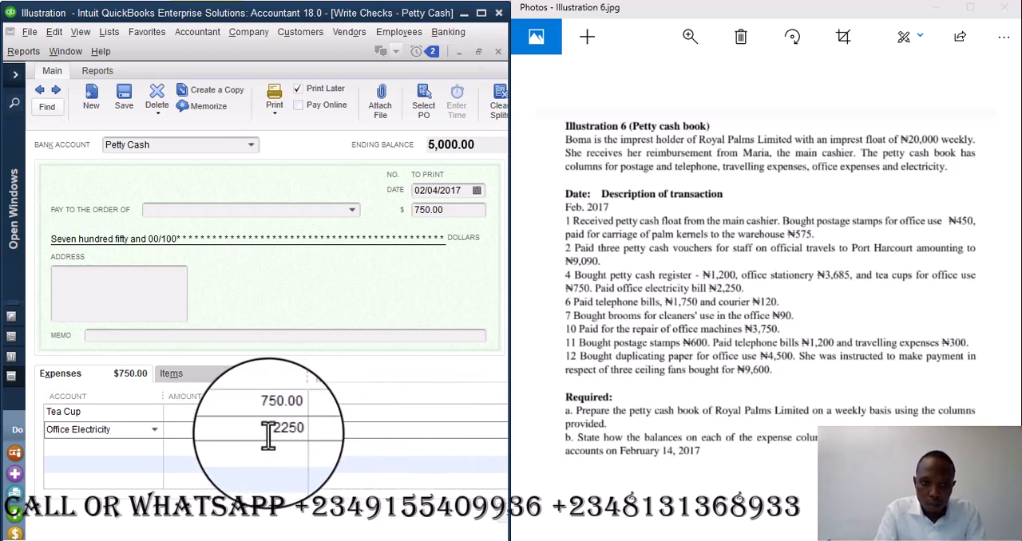
{"action": "left_click", "coordinate": [328, 412]}
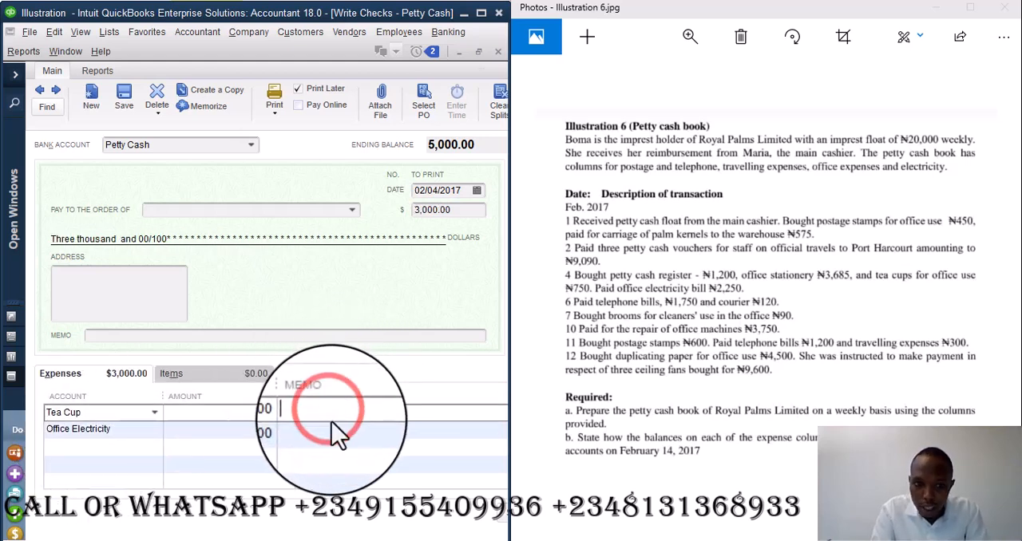
- Record the Tea Cup and Office Electricity check and start a new Petty Cash check
{"action": "left_click", "coordinate": [331, 427]}
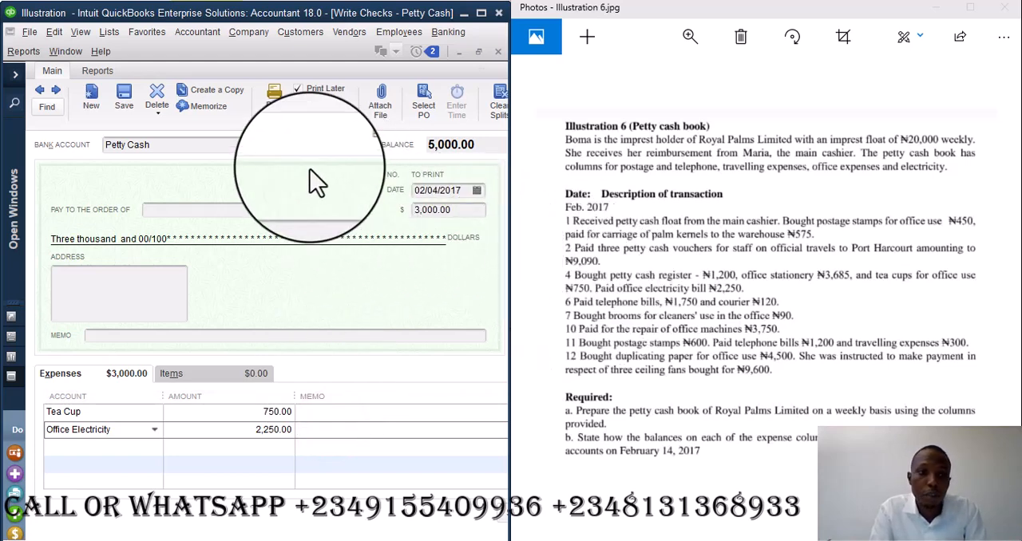
{"action": "left_click", "coordinate": [97, 93]}
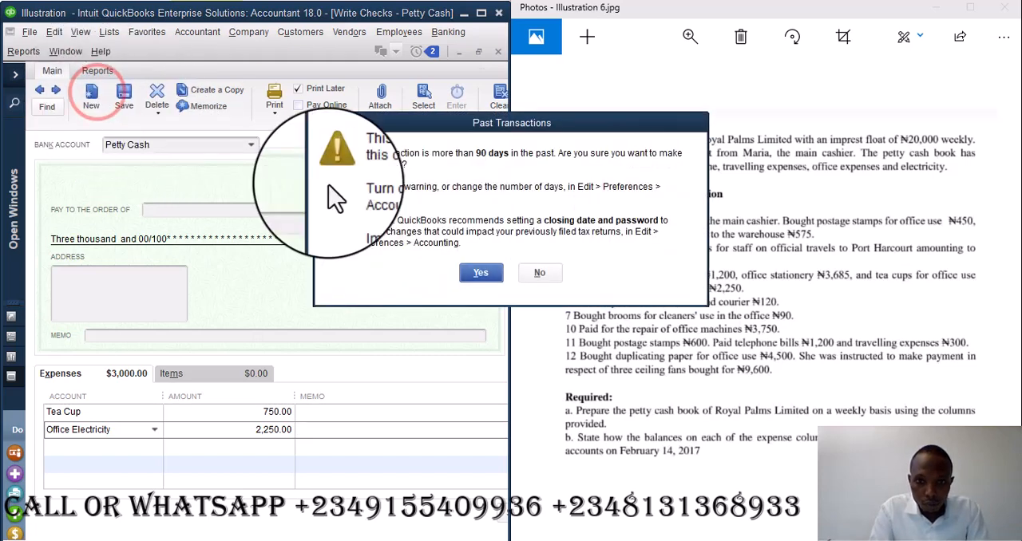
{"action": "left_click", "coordinate": [479, 274]}
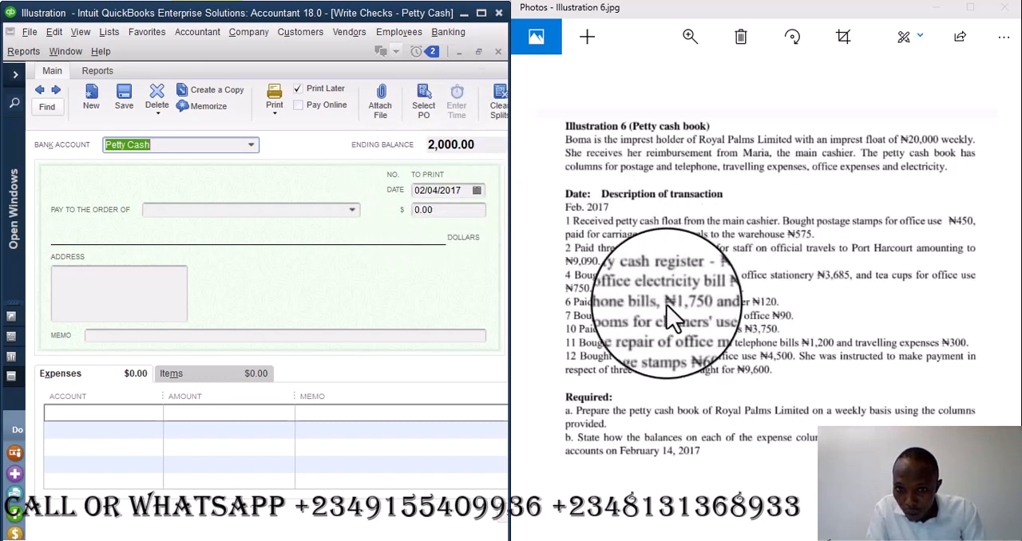
- Date the new check 02/06/2017 and enter a Telephone Expense line of 1,750
{"action": "left_click", "coordinate": [437, 191]}
{"action": "key", "text": "BackSpace"}
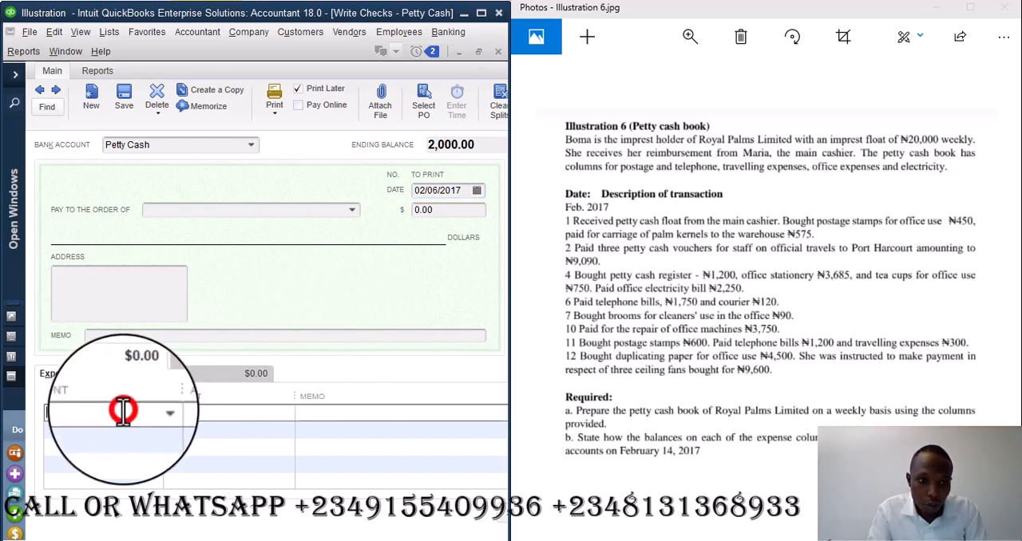
{"action": "type", "text": "tel"}
{"action": "key", "text": "Tab"}
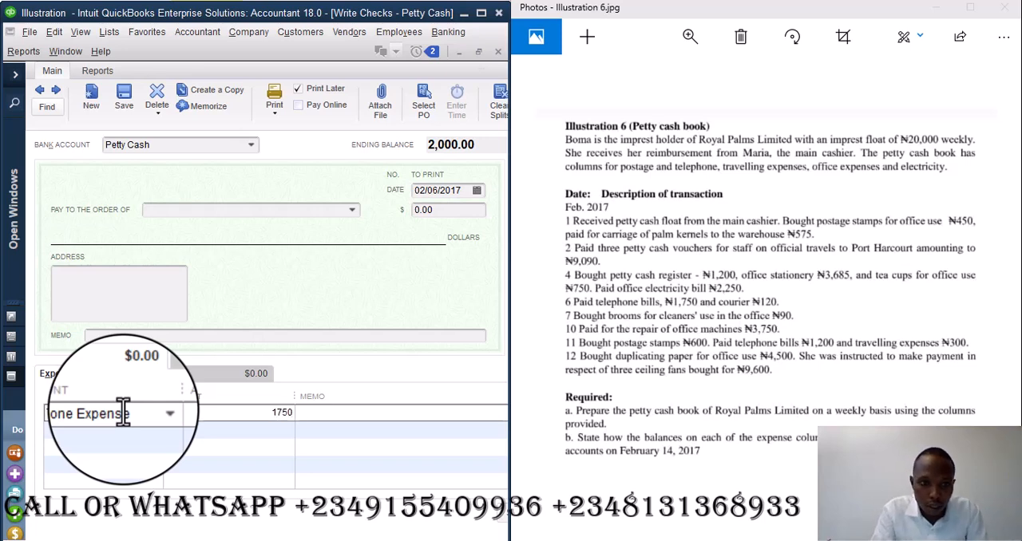
{"action": "type", "text": "1750"}
- Create an expense account named Courier and assign it to the check's second expense line
{"action": "left_click", "coordinate": [68, 429]}
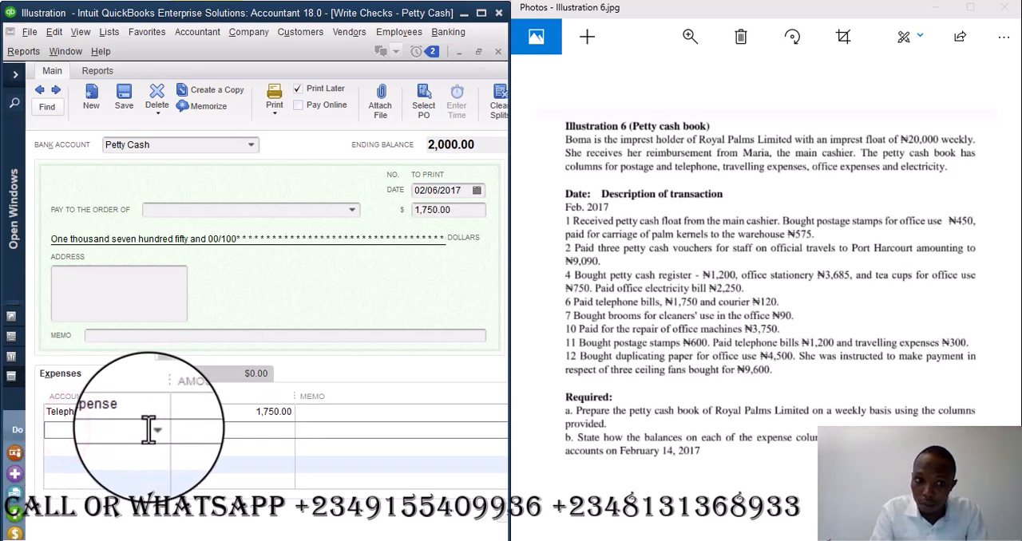
{"action": "left_click", "coordinate": [148, 430]}
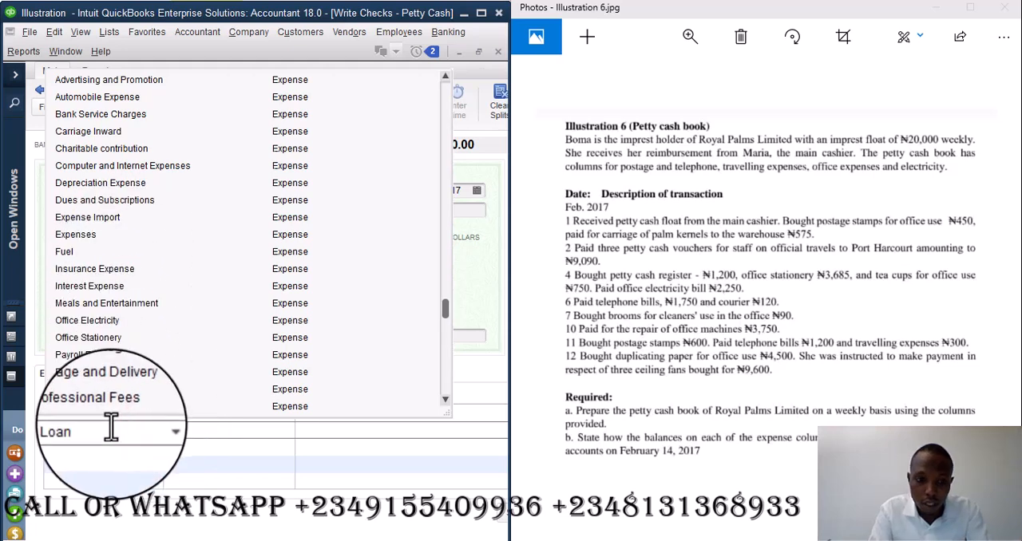
{"action": "type", "text": "c"}
{"action": "left_click", "coordinate": [105, 200]}
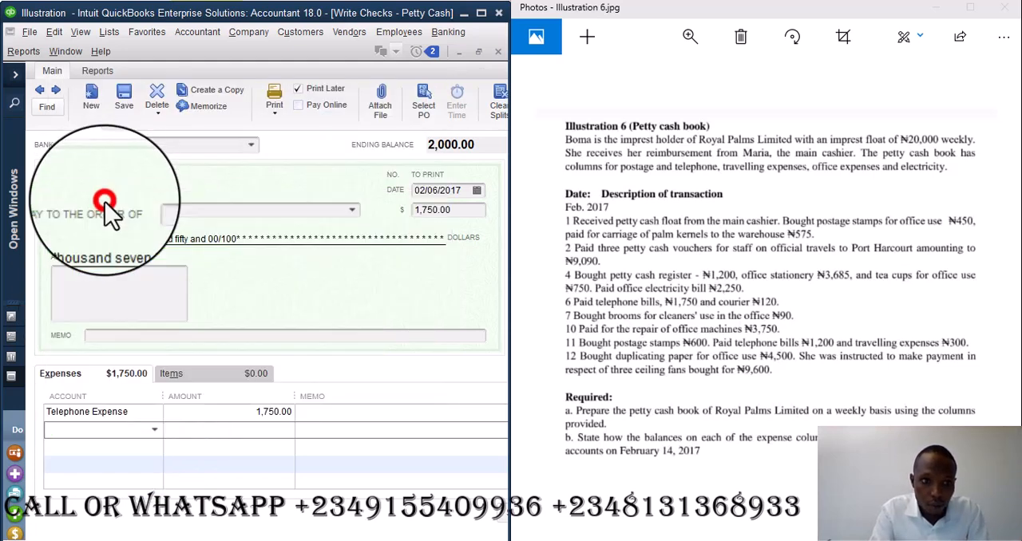
{"action": "left_click", "coordinate": [417, 404]}
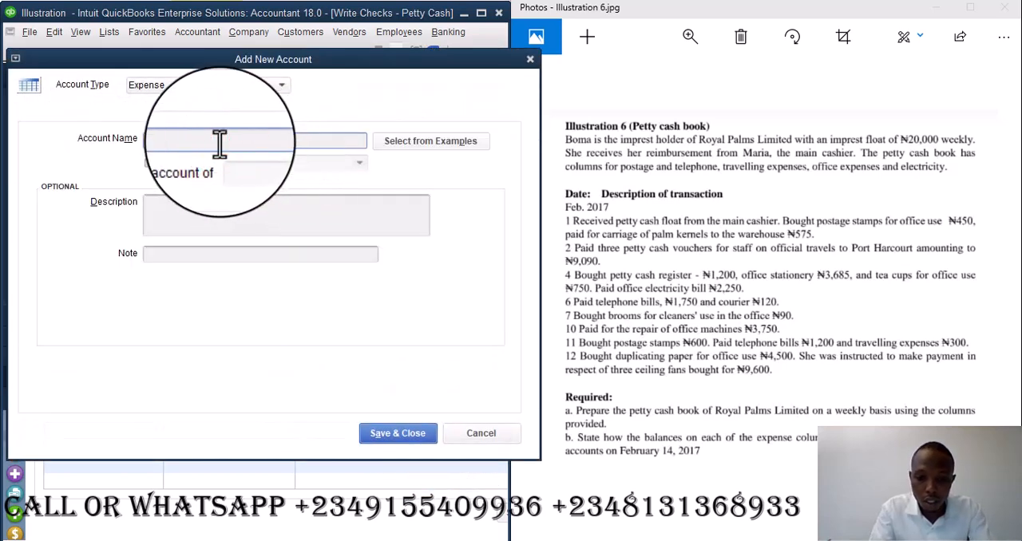
{"action": "left_click", "coordinate": [220, 143]}
{"action": "type", "text": "Courier"}
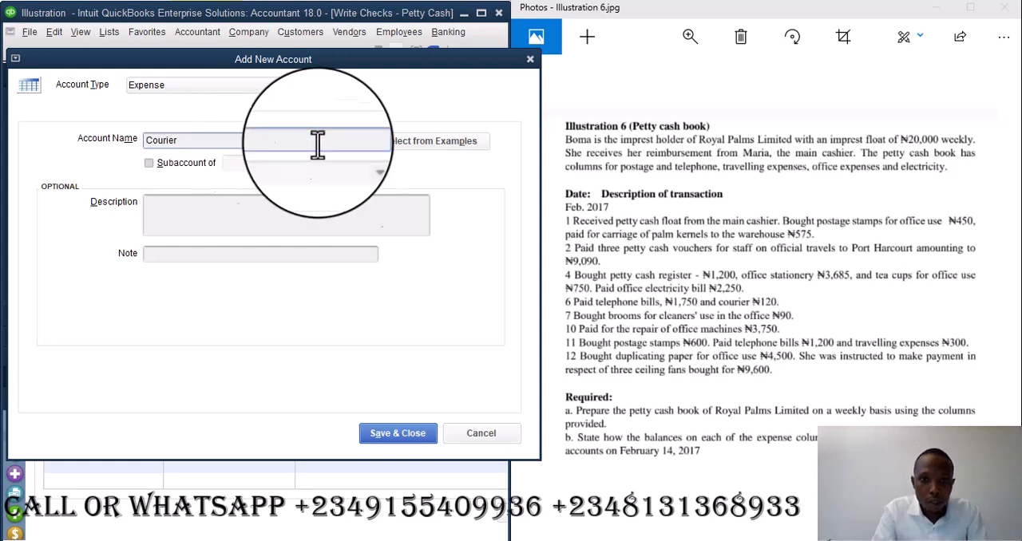
{"action": "left_click", "coordinate": [403, 434]}
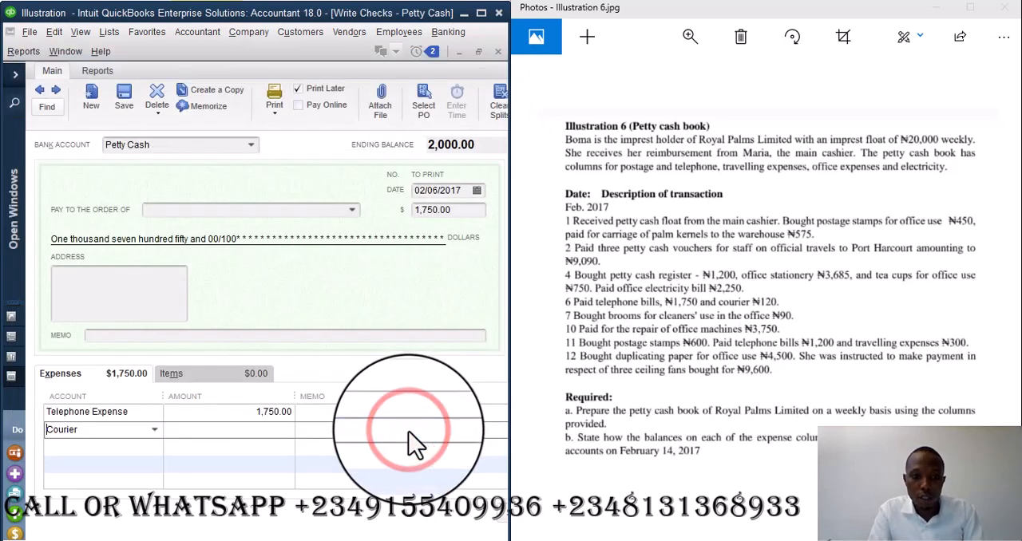
- Set the Courier line amount to 120 and record the check, starting a new one
{"action": "left_click", "coordinate": [250, 431]}
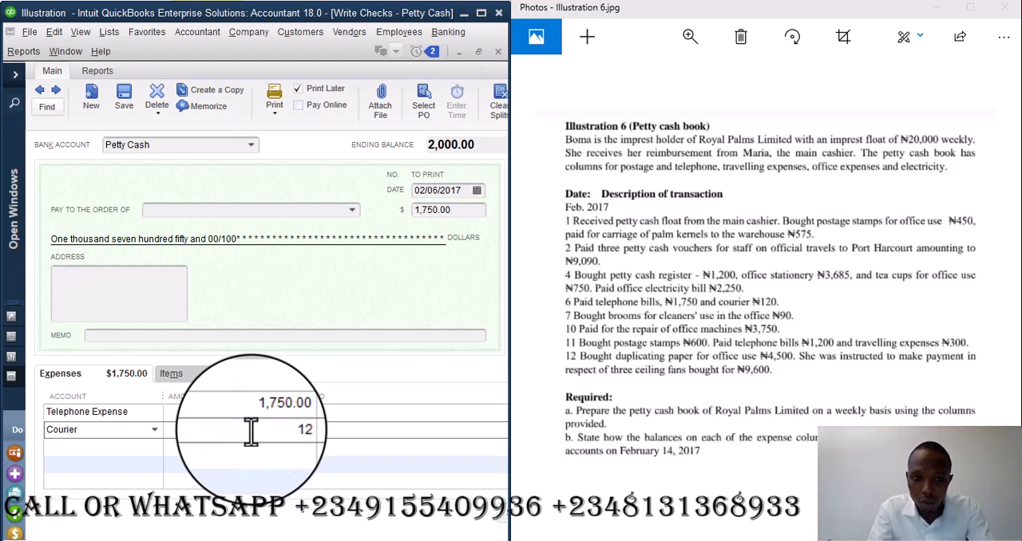
{"action": "left_click", "coordinate": [395, 413]}
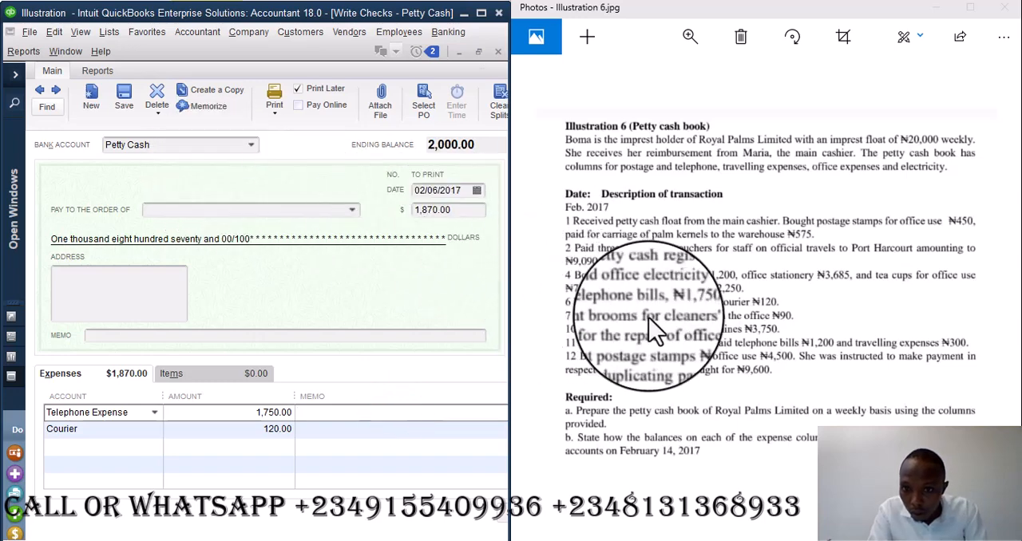
{"action": "left_click", "coordinate": [89, 94]}
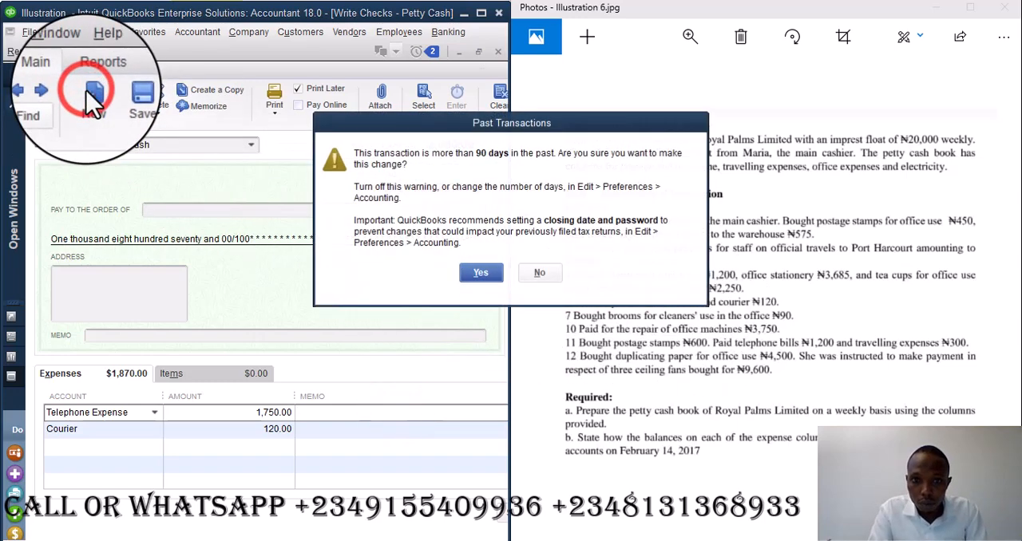
{"action": "left_click", "coordinate": [479, 273]}
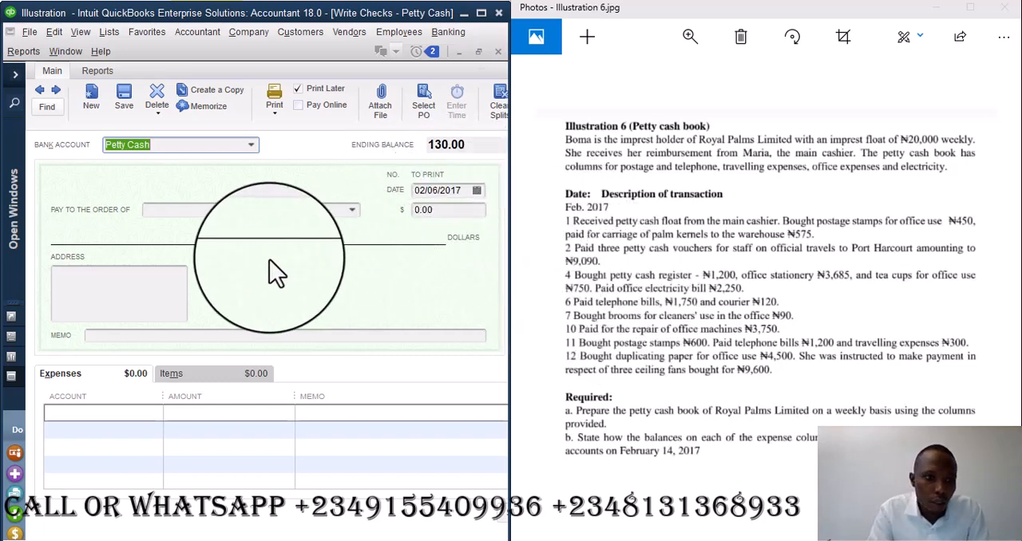
- Date the check 02/07/2017 and assign a new expense account named Broom to its first expense line
{"action": "left_click", "coordinate": [477, 193]}
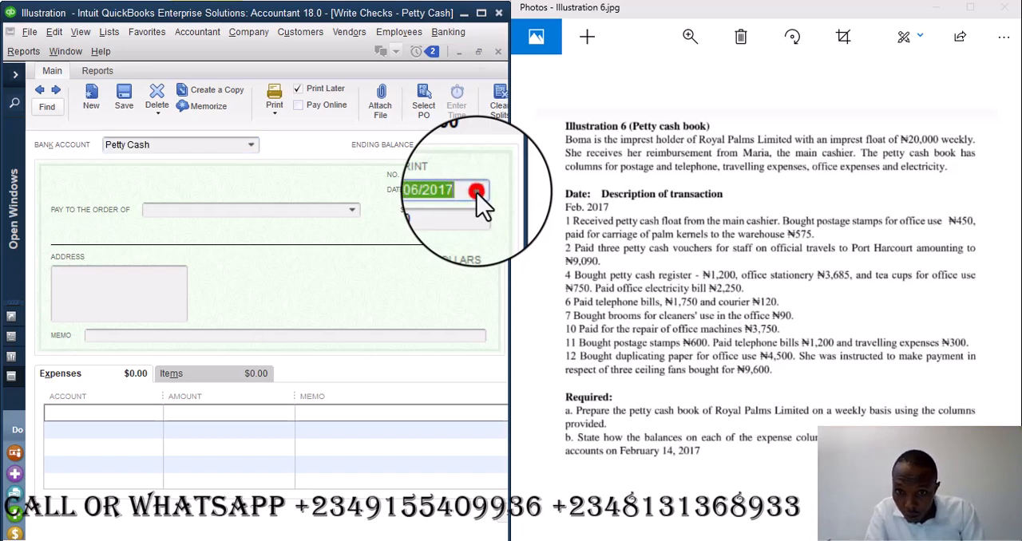
{"action": "left_click", "coordinate": [464, 274]}
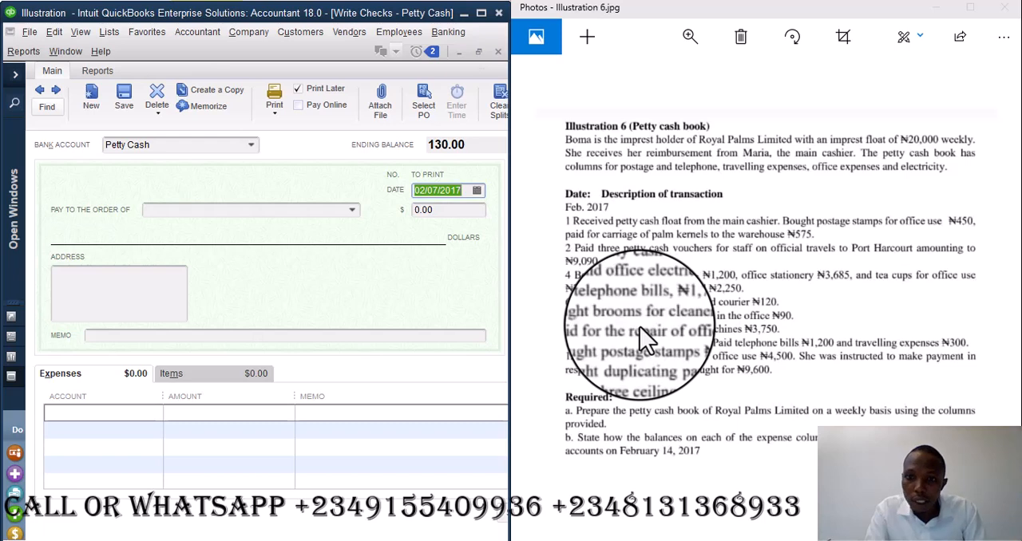
{"action": "left_click", "coordinate": [100, 414]}
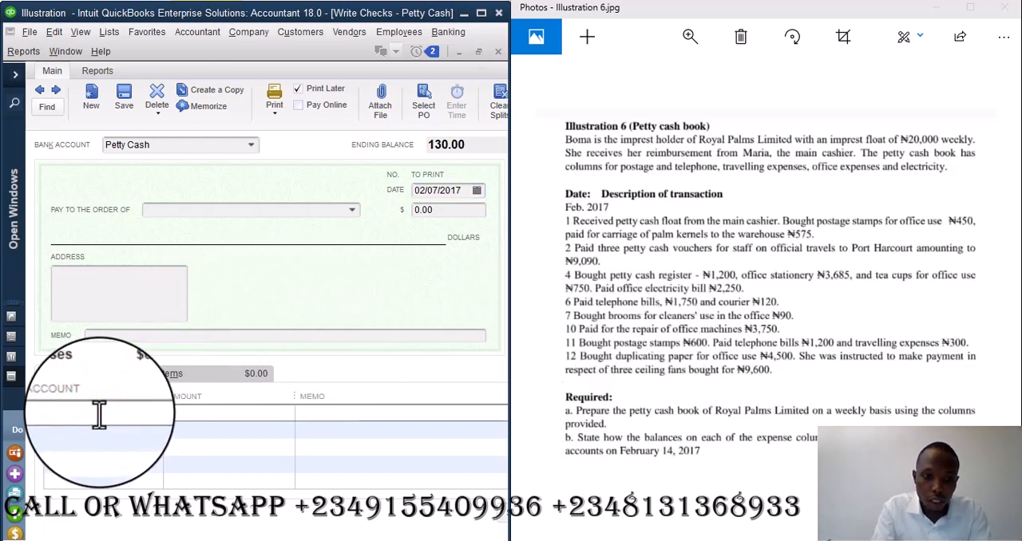
{"action": "left_click", "coordinate": [80, 431]}
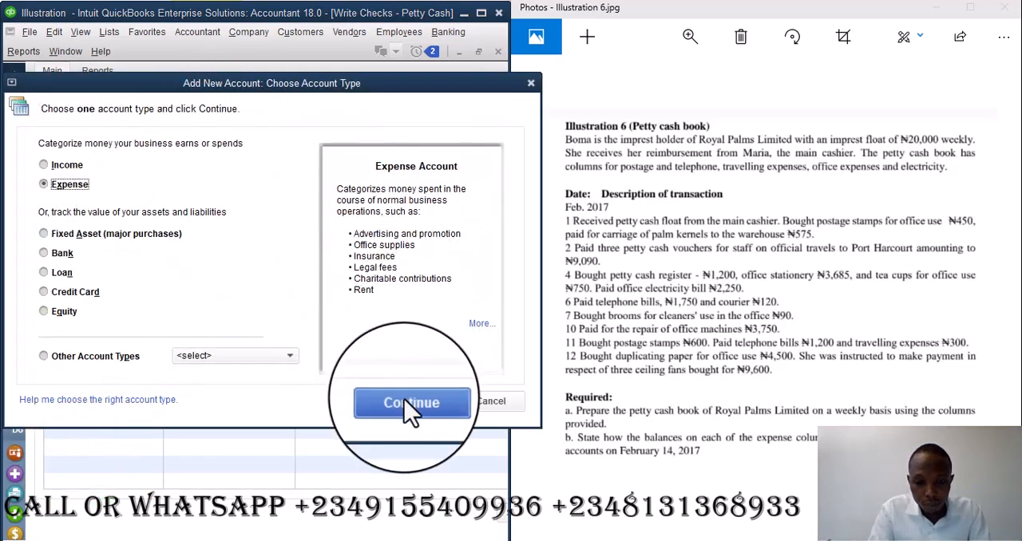
{"action": "left_click", "coordinate": [403, 404]}
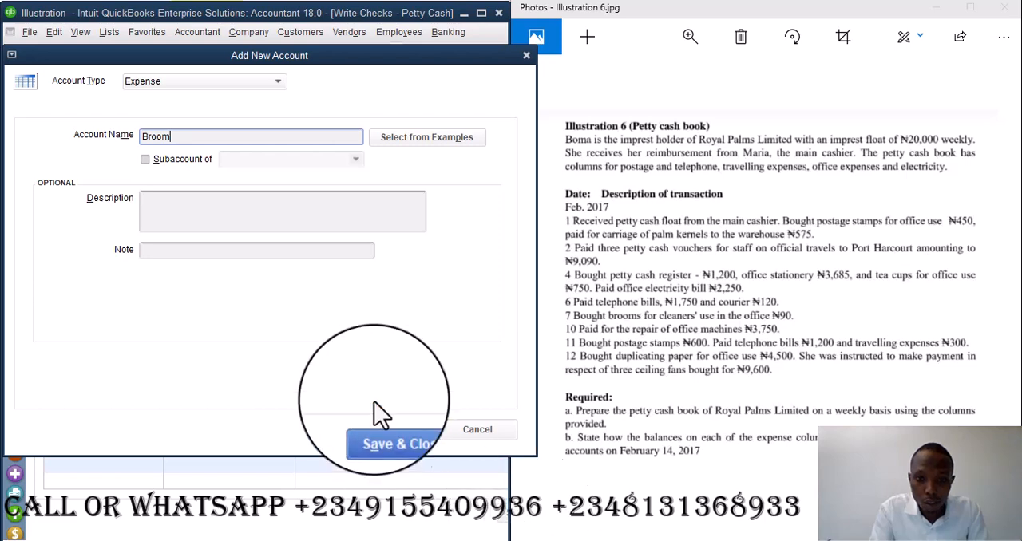
{"action": "left_click", "coordinate": [406, 436]}
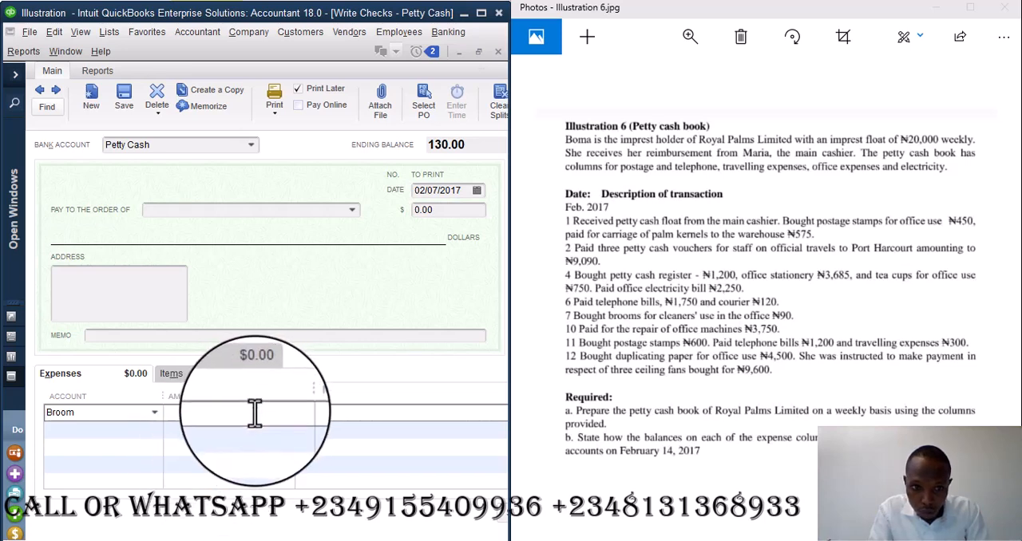
- Set the Broom line amount to 90 and record the check, starting a new one
{"action": "type", "text": "90"}
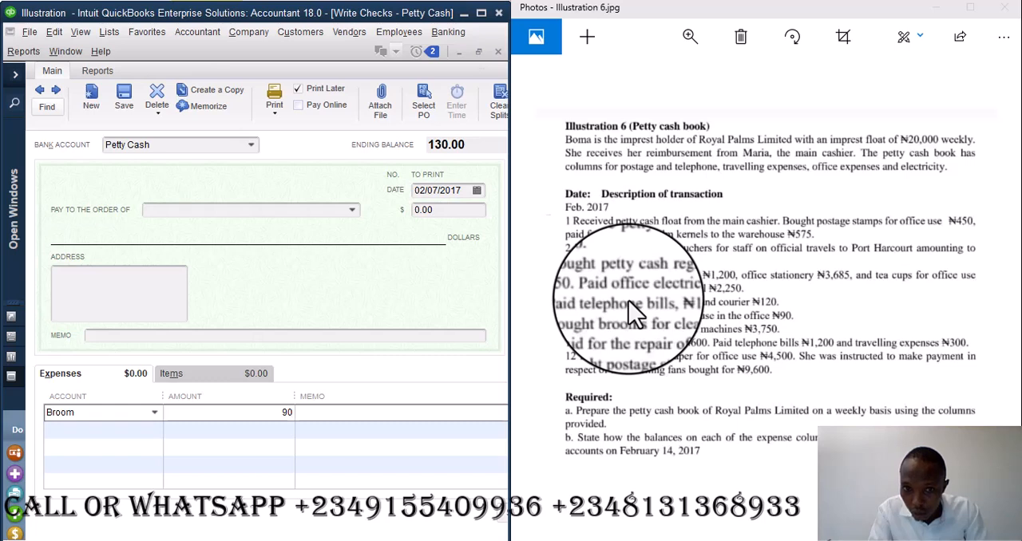
{"action": "left_click", "coordinate": [91, 97]}
{"action": "left_click", "coordinate": [476, 272]}
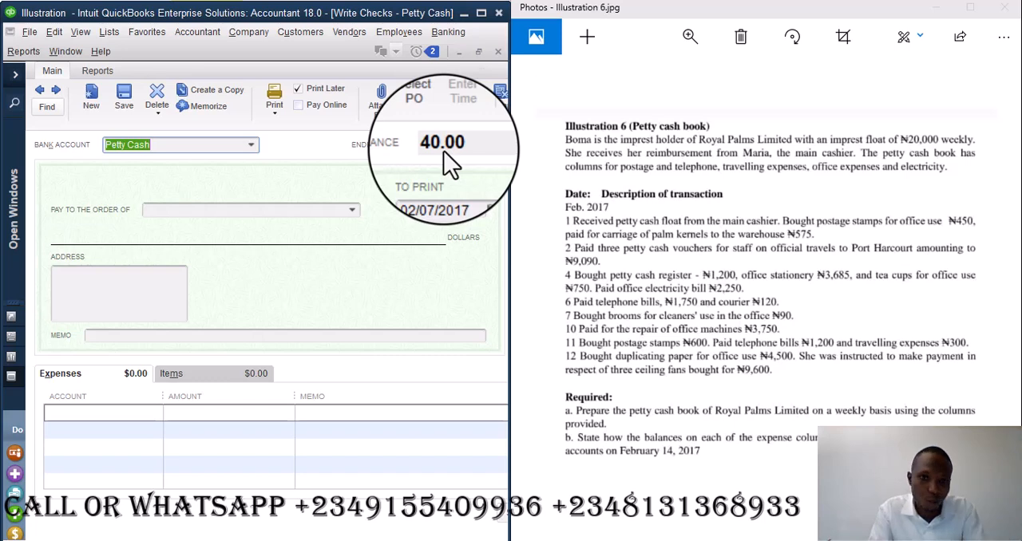
- Assign the Repairs and Maintenance account to the new check's first expense line
{"action": "left_click", "coordinate": [121, 415]}
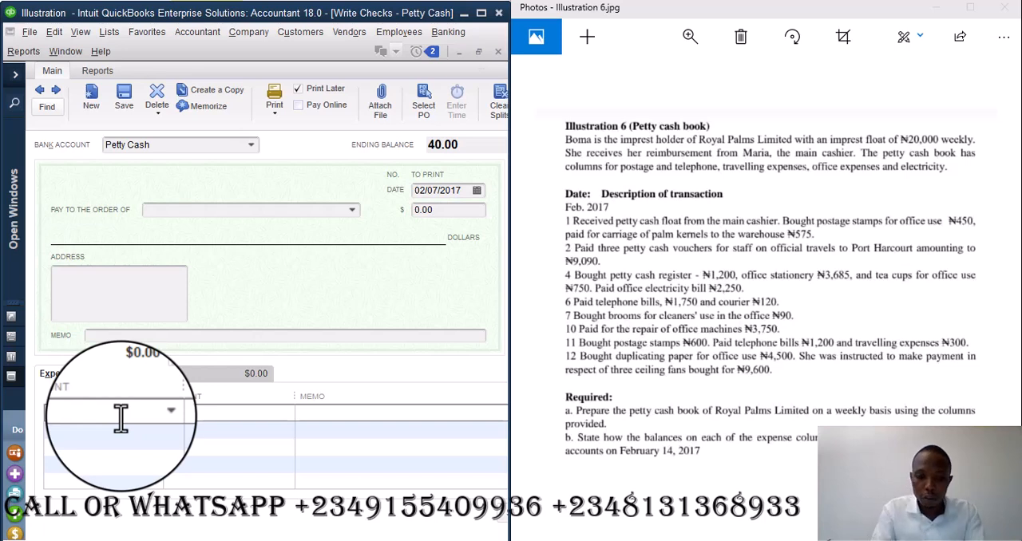
{"action": "type", "text": "rep"}
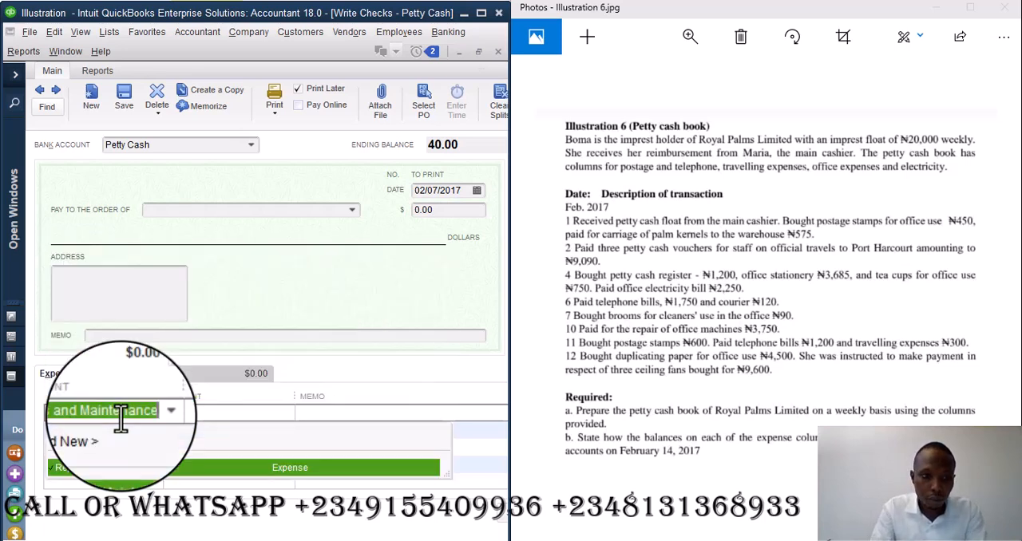
{"action": "key", "text": "Tab"}
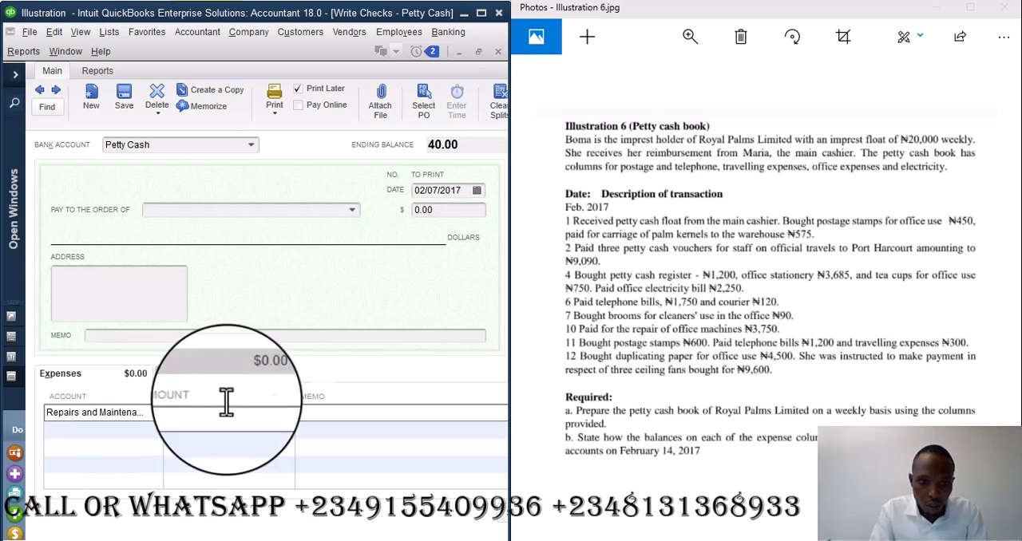
- Enter "repair of office machine" as the check's memo and copy it to the Repairs and Maintenance line's memo
{"action": "left_click", "coordinate": [224, 334]}
{"action": "type", "text": "repair of office m"}
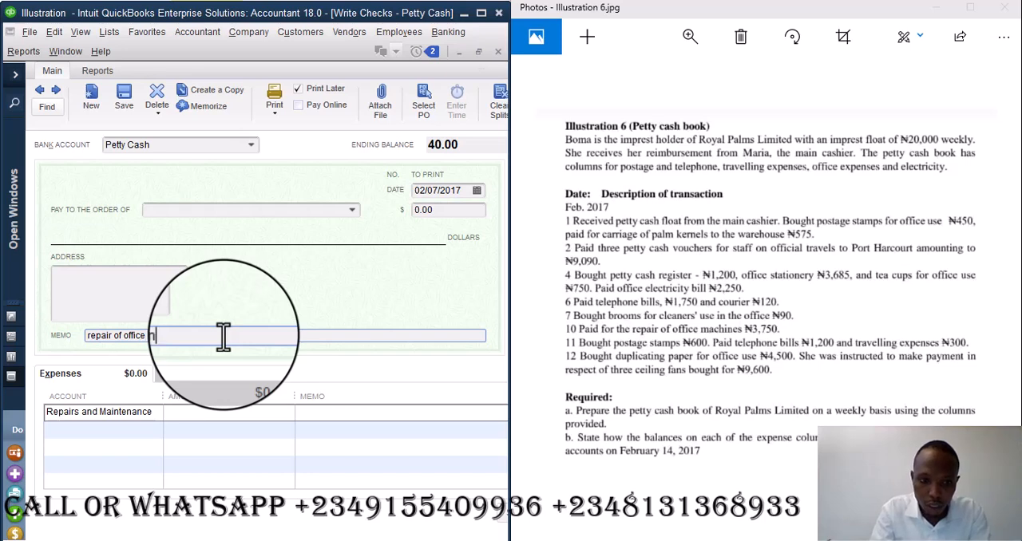
{"action": "type", "text": "achine"}
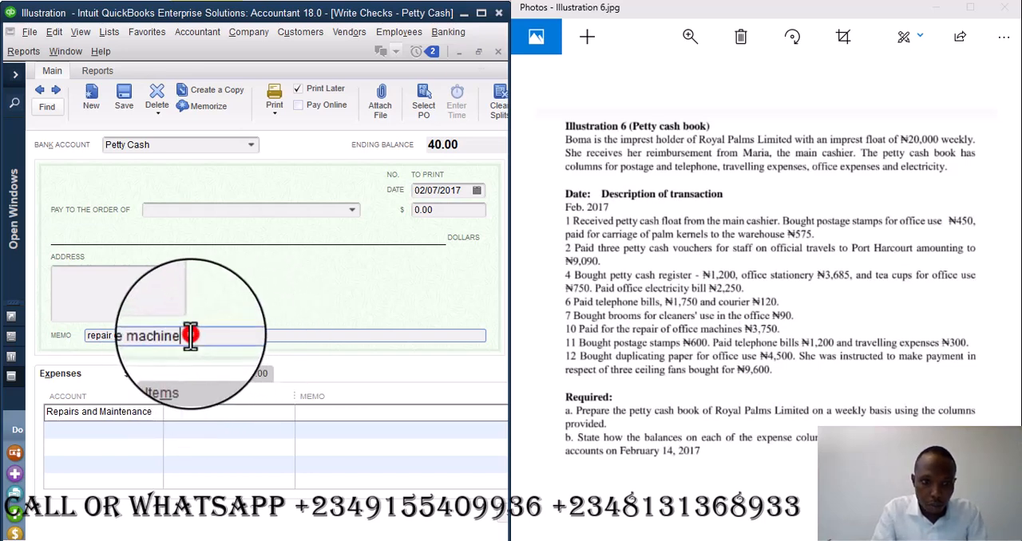
{"action": "left_click_drag", "start_coordinate": [192, 335], "coordinate": [53, 346]}
{"action": "key", "text": "ctrl+c"}
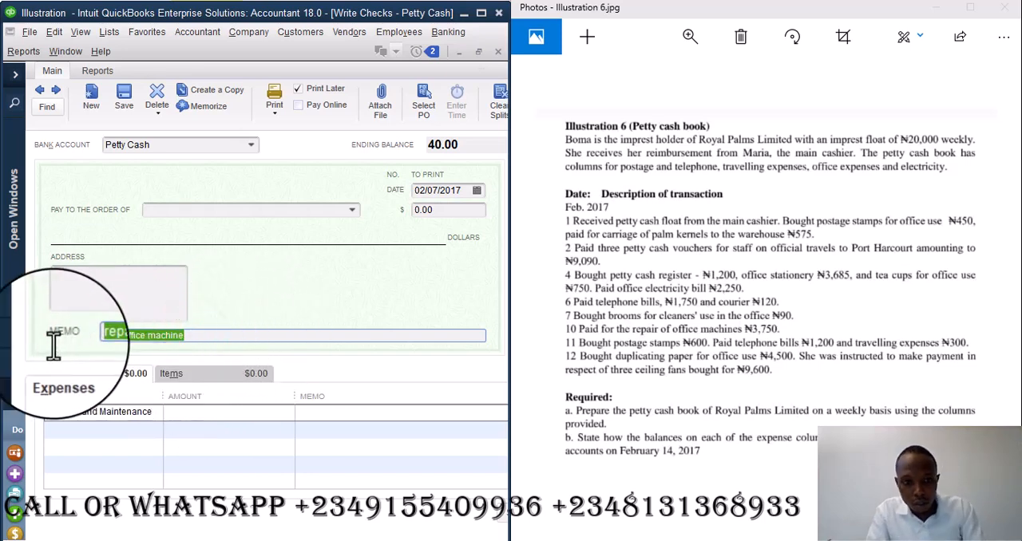
{"action": "left_click", "coordinate": [335, 411]}
{"action": "key", "text": "ctrl+v"}
- Set the Repairs and Maintenance line amount to 3,750 and record the check, starting a new one
{"action": "left_click", "coordinate": [236, 416]}
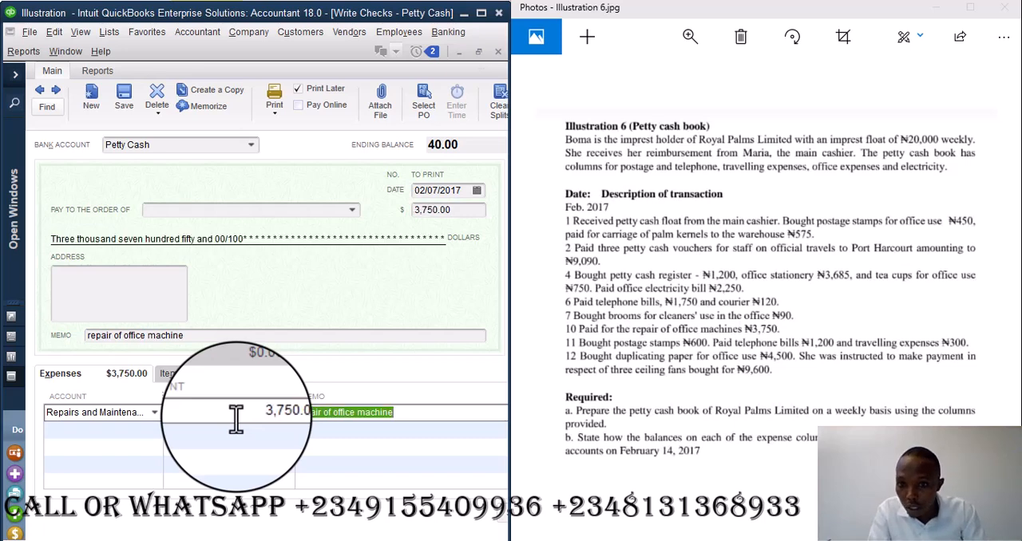
{"action": "left_click", "coordinate": [93, 102]}
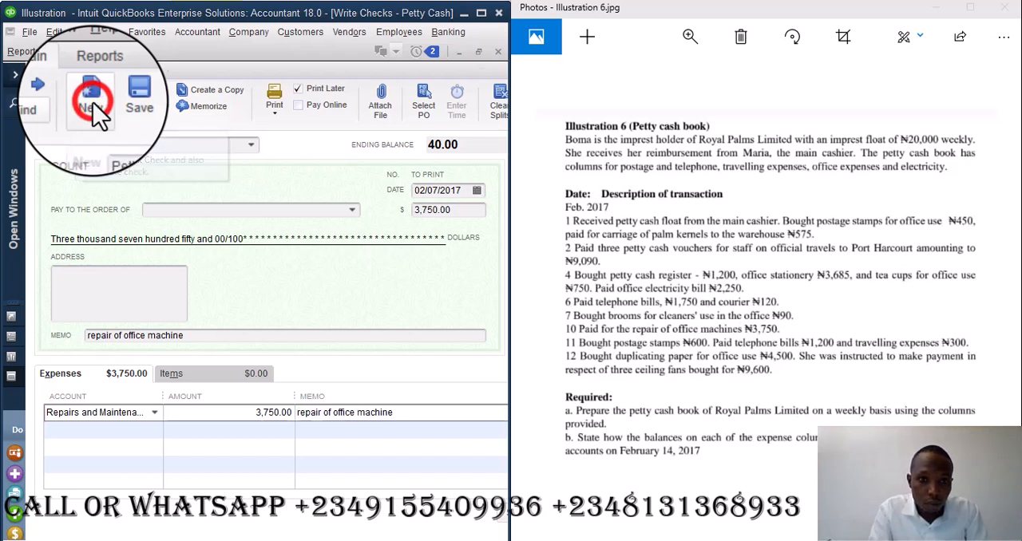
{"action": "left_click", "coordinate": [465, 273]}
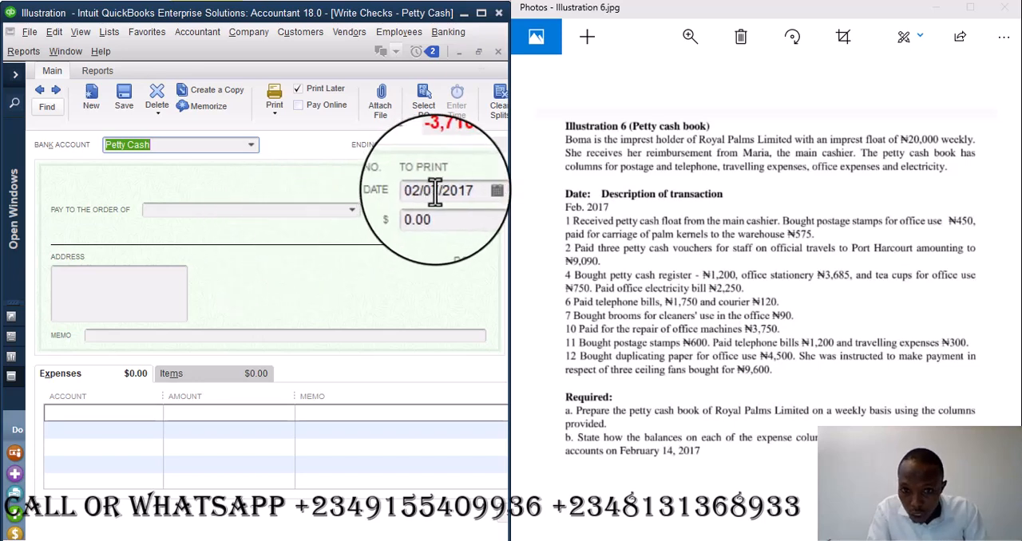
- Reopen the "repair of office machine" check, change its date to 02/10/2017 and record the change, returning to a blank check
{"action": "left_click", "coordinate": [39, 90]}
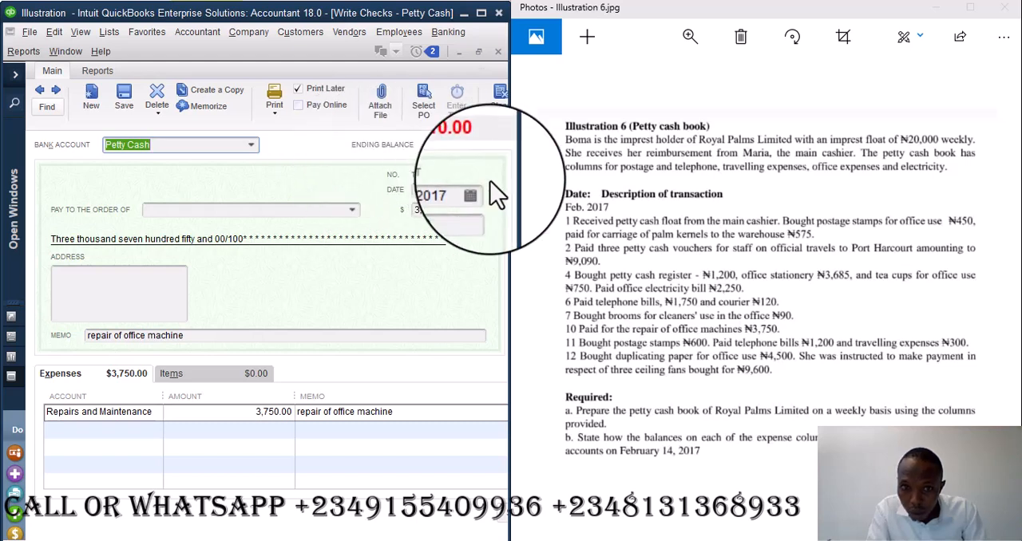
{"action": "left_click", "coordinate": [436, 190]}
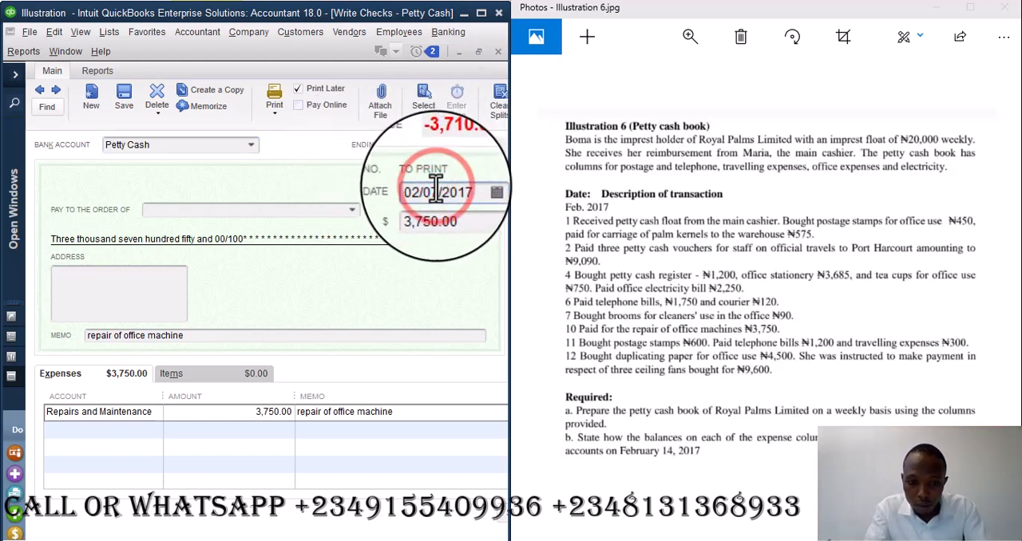
{"action": "left_click", "coordinate": [55, 91]}
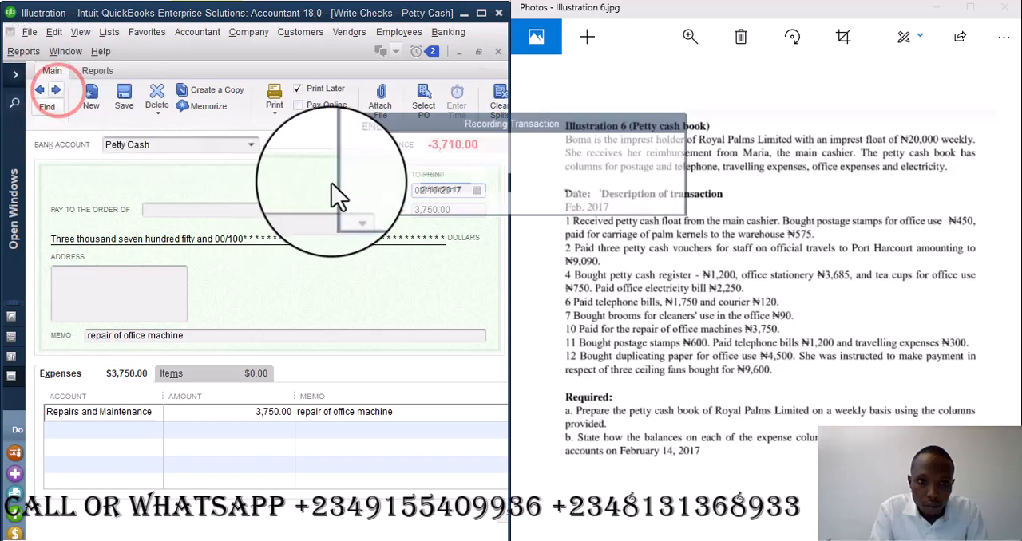
{"action": "left_click", "coordinate": [444, 188]}
{"action": "left_click", "coordinate": [483, 274]}
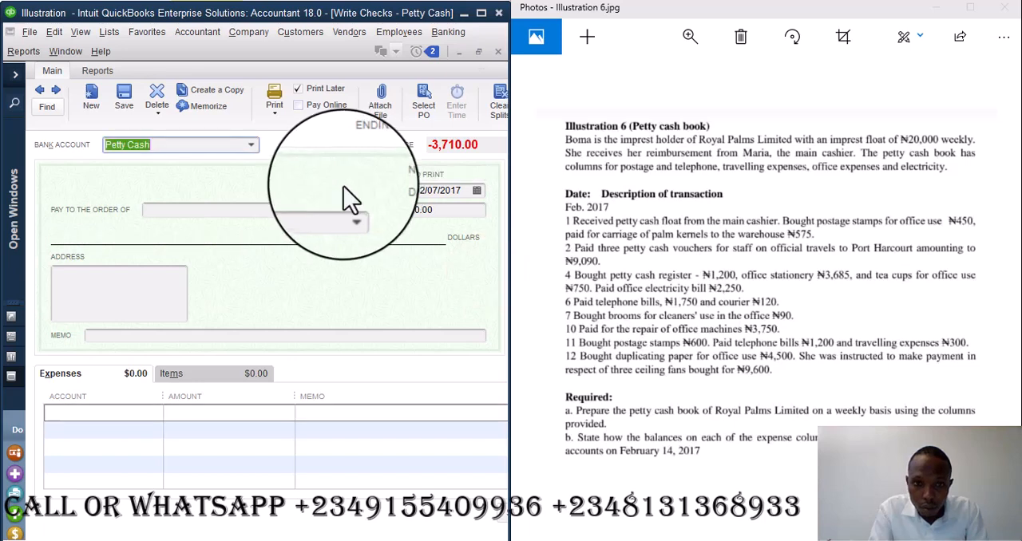
- Set the new check's date to 02/11/2017
{"action": "left_click", "coordinate": [435, 191]}
{"action": "key", "text": "BackSpace"}
{"action": "key", "text": "BackSpace"}
{"action": "type", "text": "11"}
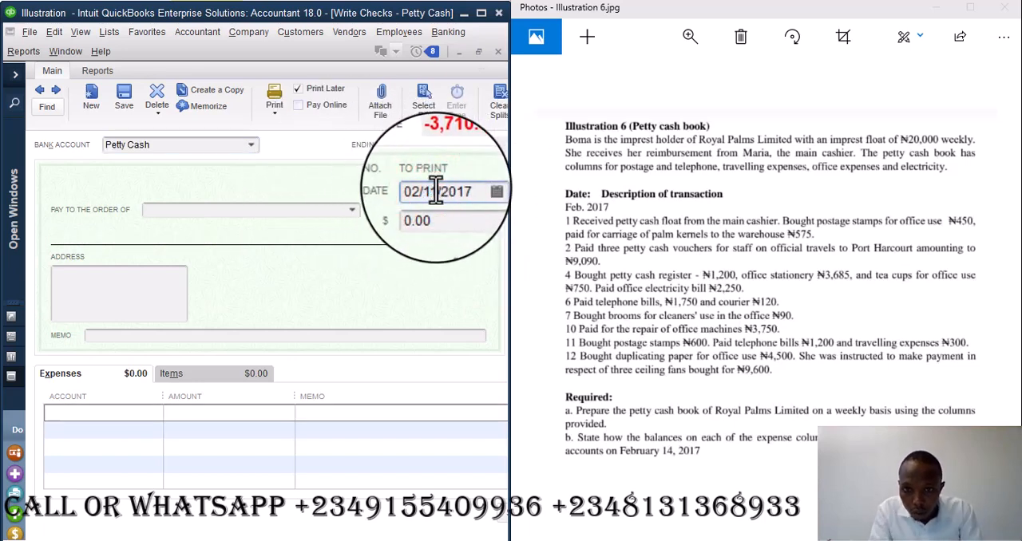
{"action": "left_click", "coordinate": [141, 411]}
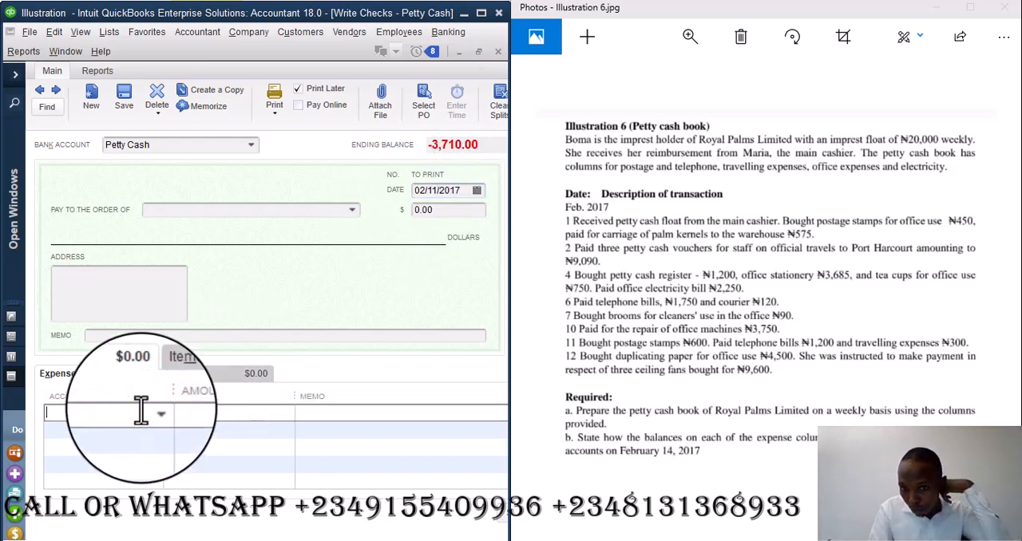
{"action": "type", "text": "Postage and Delivery"}
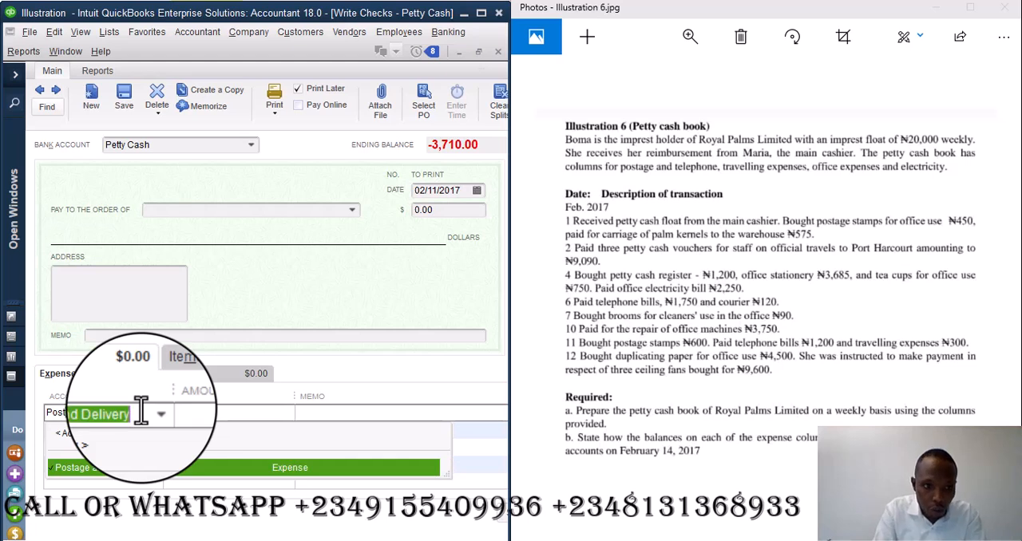
{"action": "key", "text": "Tab"}
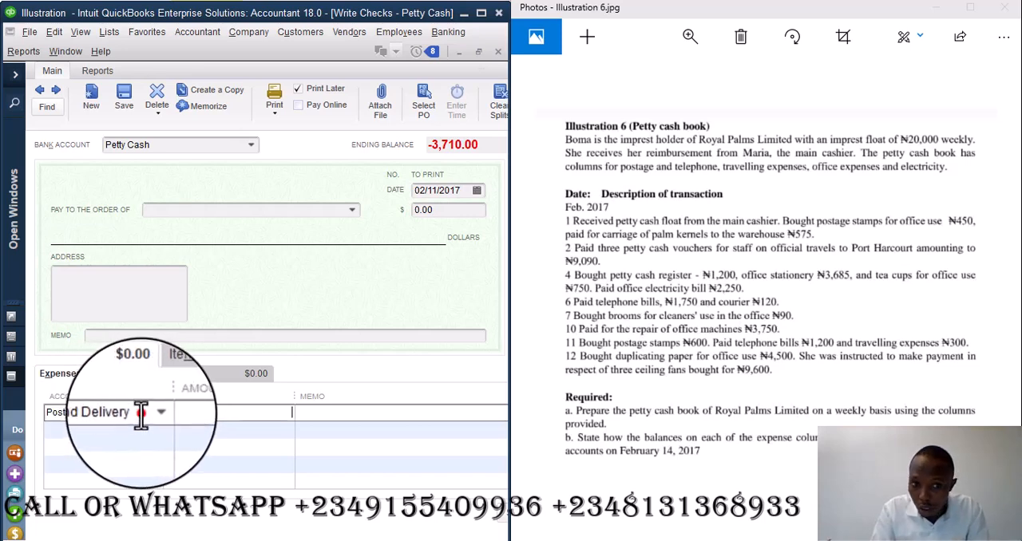
{"action": "key", "text": "BackSpace"}
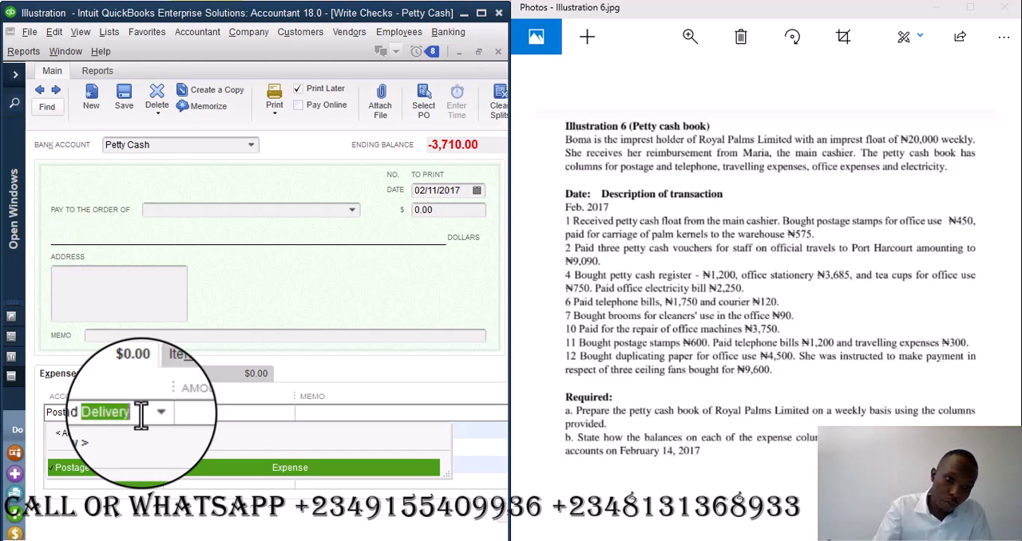
{"action": "key", "text": "BackSpace"}
{"action": "key", "text": "BackSpace"}
{"action": "key", "text": "BackSpace"}
{"action": "key", "text": "BackSpace"}
{"action": "key", "text": "BackSpace"}
{"action": "key", "text": "BackSpace"}
{"action": "key", "text": "BackSpace"}
{"action": "key", "text": "BackSpace"}
{"action": "key", "text": "BackSpace"}
{"action": "key", "text": "BackSpace"}
{"action": "key", "text": "BackSpace"}
{"action": "key", "text": "BackSpace"}
{"action": "key", "text": "BackSpace"}
{"action": "key", "text": "BackSpace"}
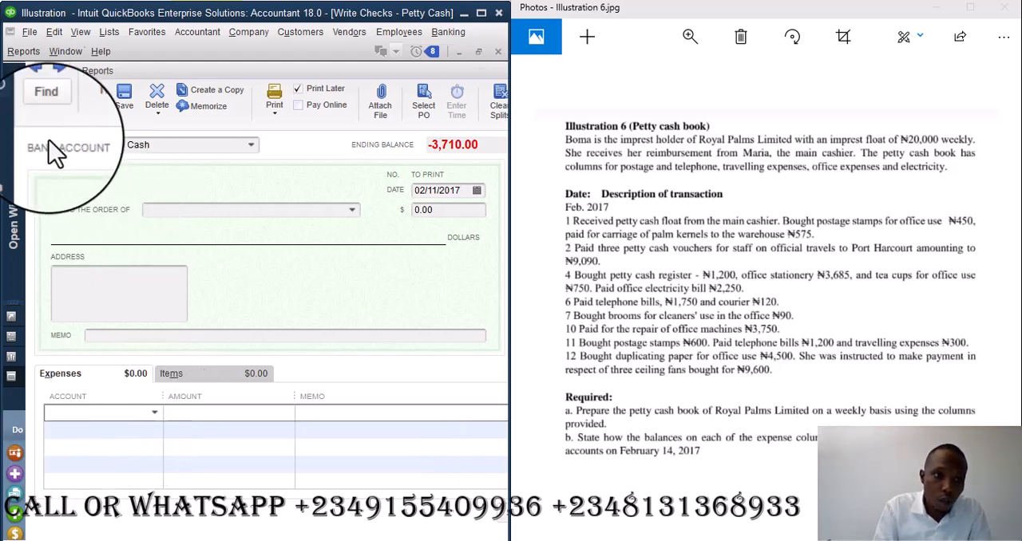
- Rename the Postage and Delivery expense account to "Postage Stamps" in the chart of accounts and save it
{"action": "left_click", "coordinate": [15, 74]}
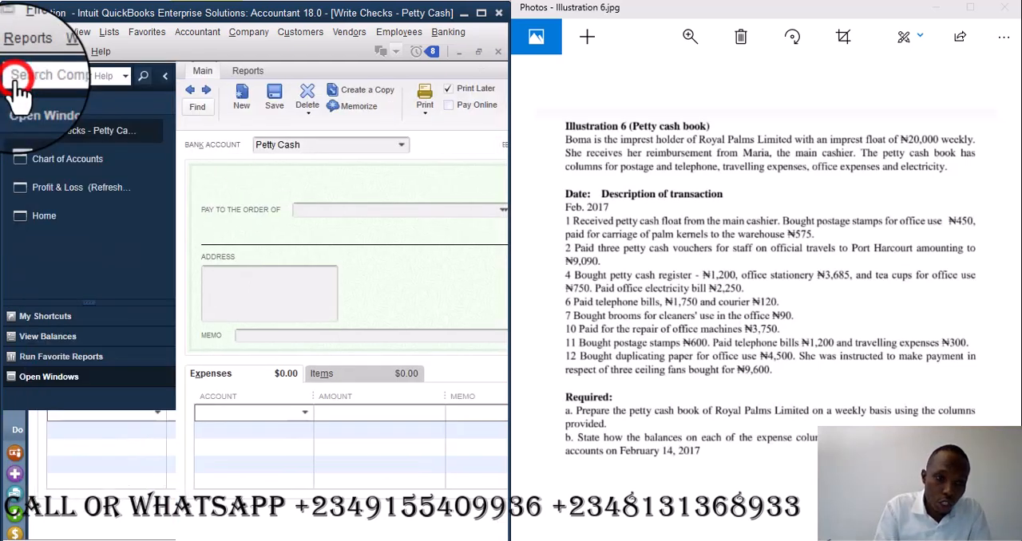
{"action": "left_click", "coordinate": [67, 159]}
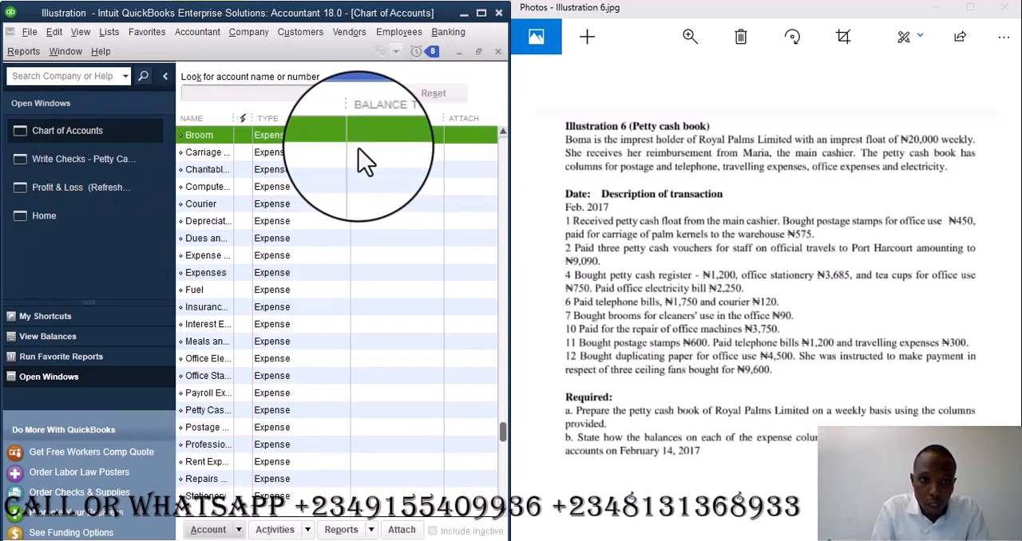
{"action": "right_click", "coordinate": [206, 427]}
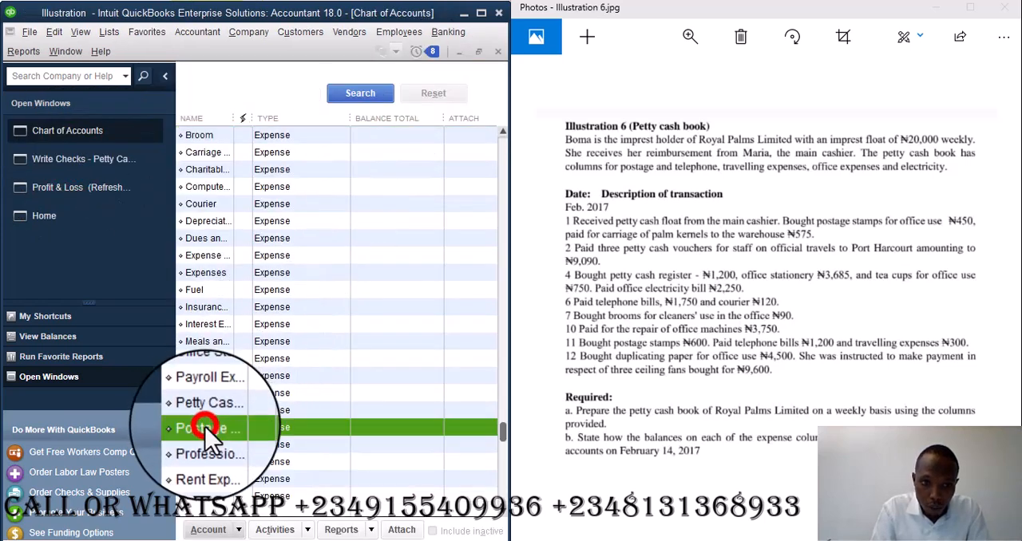
{"action": "left_click", "coordinate": [264, 200]}
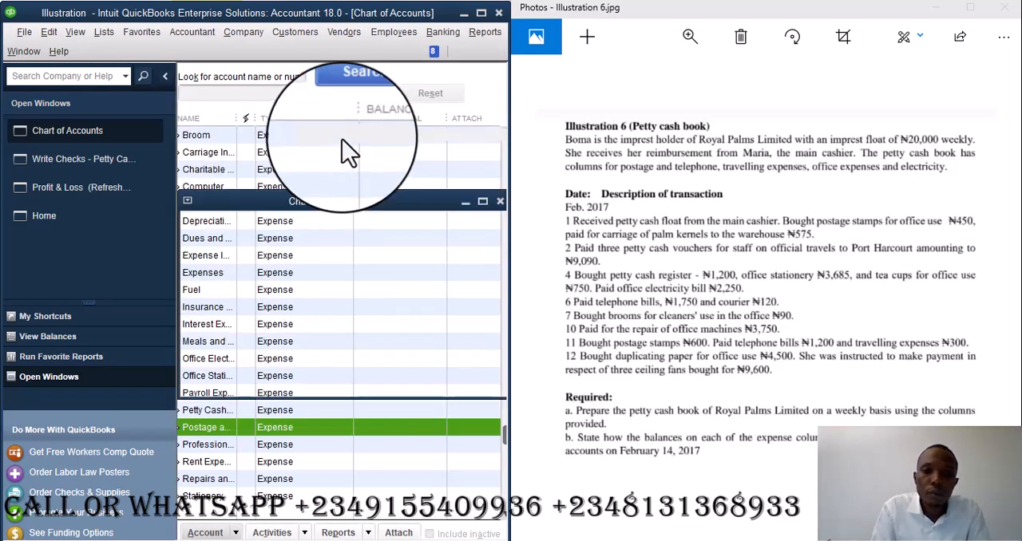
{"action": "key", "text": "BackSpace"}
{"action": "key", "text": "BackSpace"}
{"action": "key", "text": "BackSpace"}
{"action": "key", "text": "BackSpace"}
{"action": "key", "text": "BackSpace"}
{"action": "key", "text": "BackSpace"}
{"action": "key", "text": "BackSpace"}
{"action": "key", "text": "BackSpace"}
{"action": "key", "text": "BackSpace"}
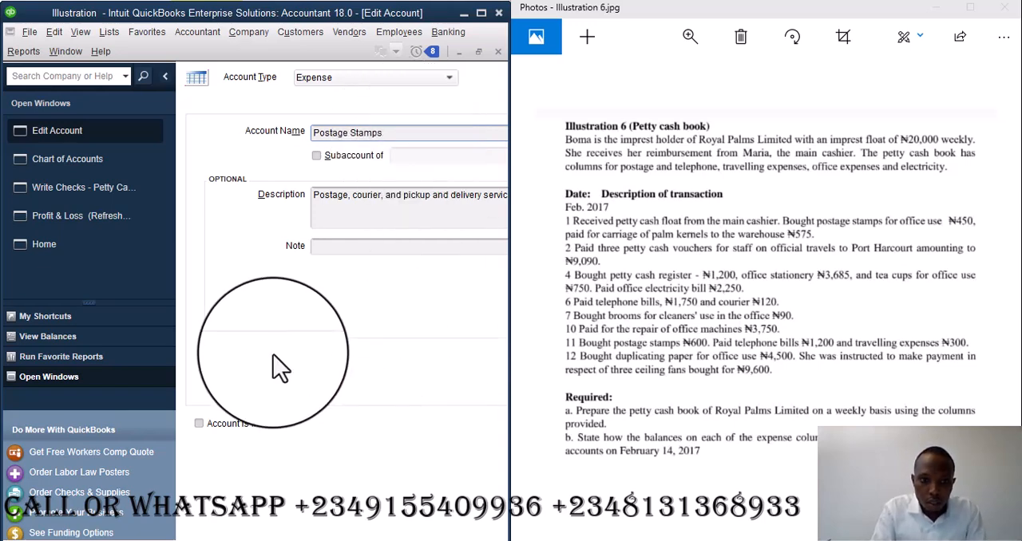
{"action": "left_click", "coordinate": [166, 76]}
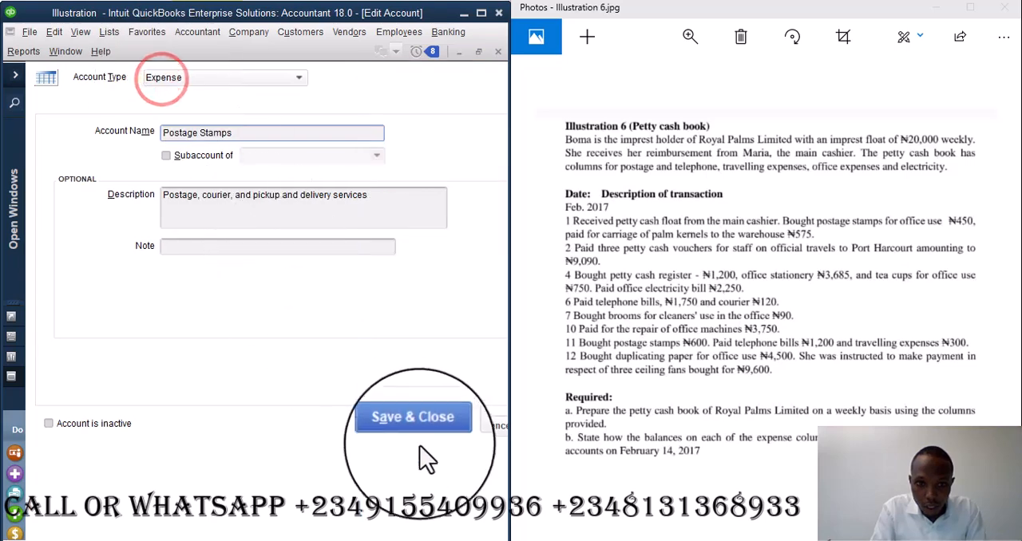
{"action": "left_click", "coordinate": [423, 434]}
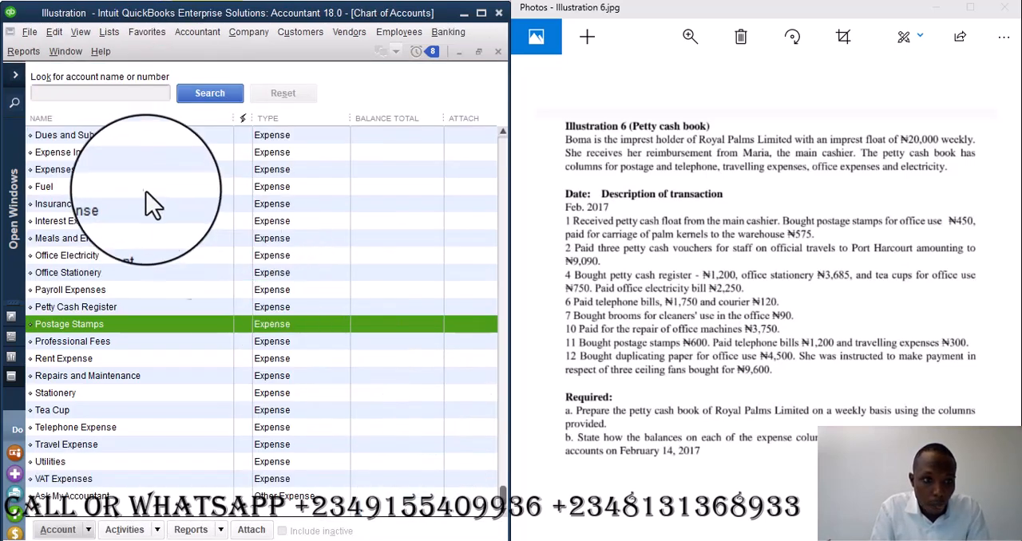
- Return to the open Petty Cash check and enter 600 on a Postage Stamps expense line
{"action": "left_click", "coordinate": [23, 62]}
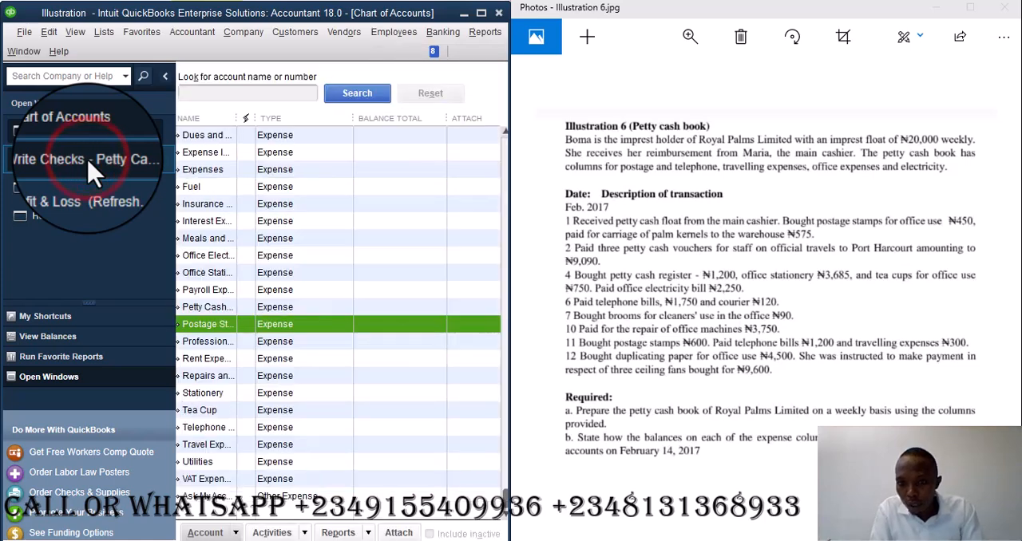
{"action": "left_click", "coordinate": [88, 159]}
{"action": "left_click", "coordinate": [164, 80]}
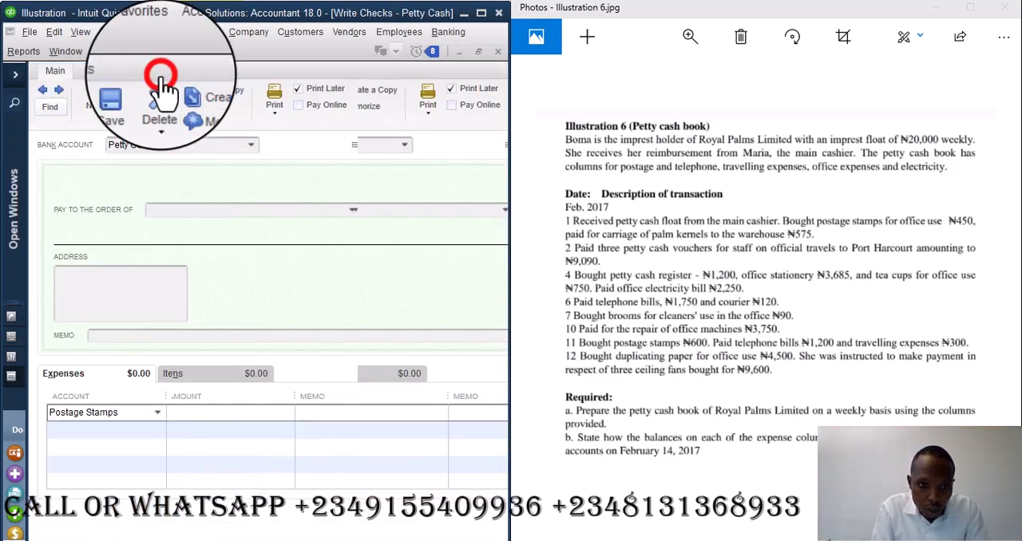
{"action": "left_click", "coordinate": [200, 418]}
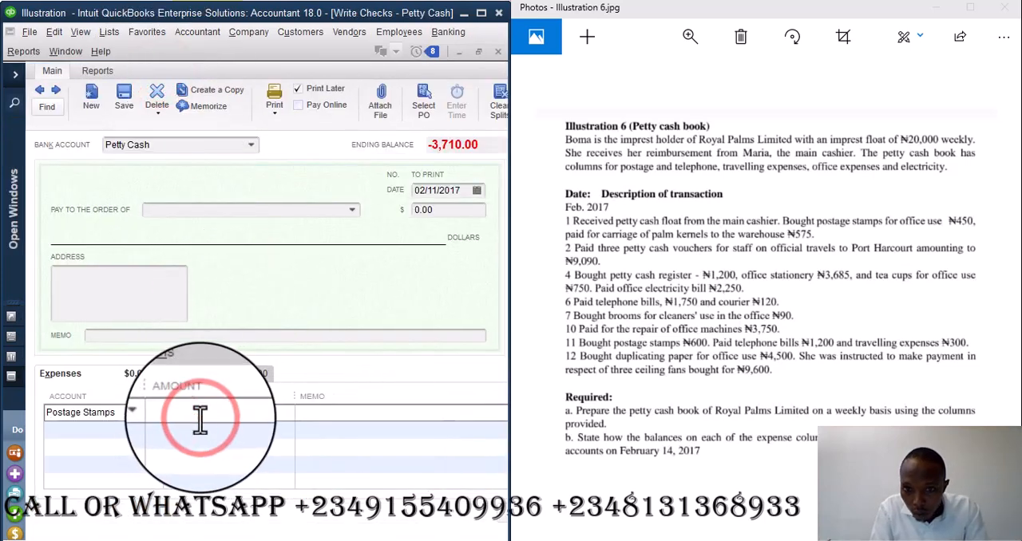
{"action": "type", "text": "600"}
- Add a Telephone Expense line of 1,200 to the check
{"action": "left_click", "coordinate": [145, 428]}
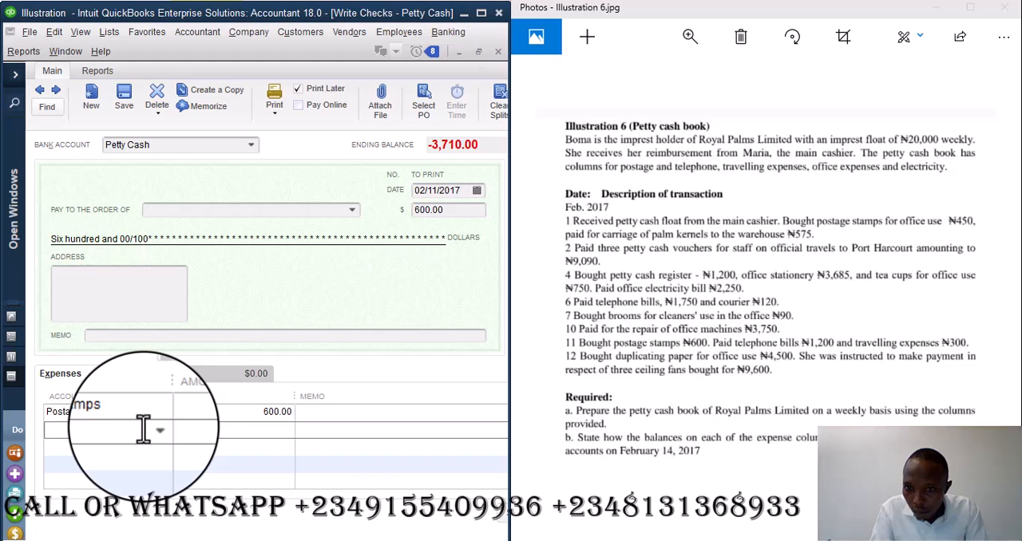
{"action": "type", "text": "Telephone Expense"}
{"action": "key", "text": "Tab"}
{"action": "type", "text": "1200"}
- Add a Travel Expense line of 300 to the check
{"action": "left_click", "coordinate": [111, 447]}
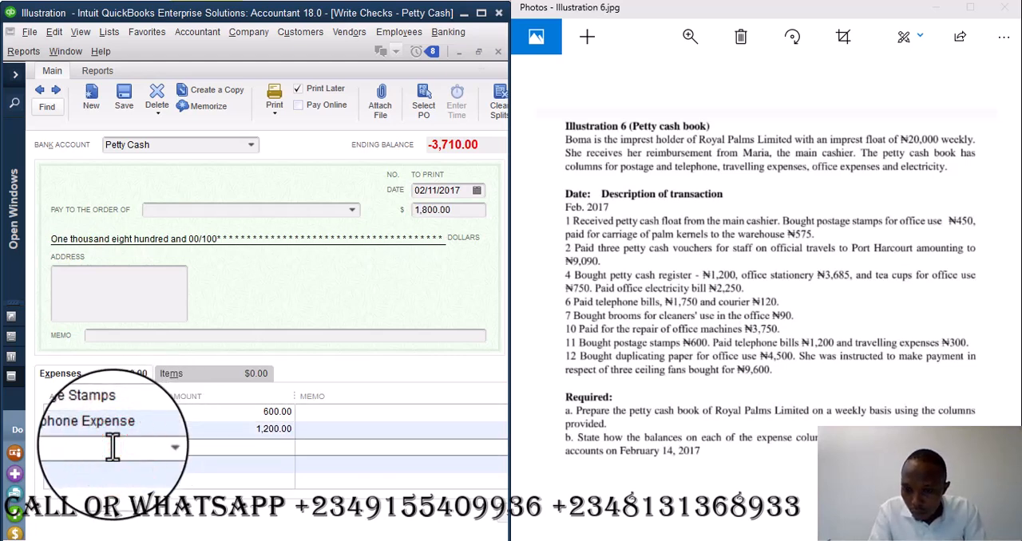
{"action": "type", "text": "Travel Expense"}
{"action": "key", "text": "Tab"}
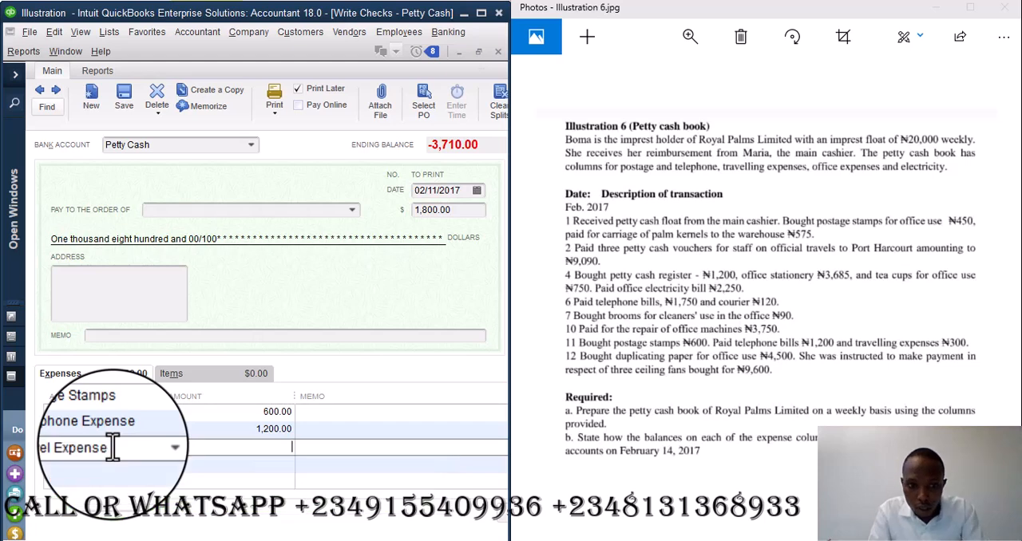
{"action": "type", "text": "300"}
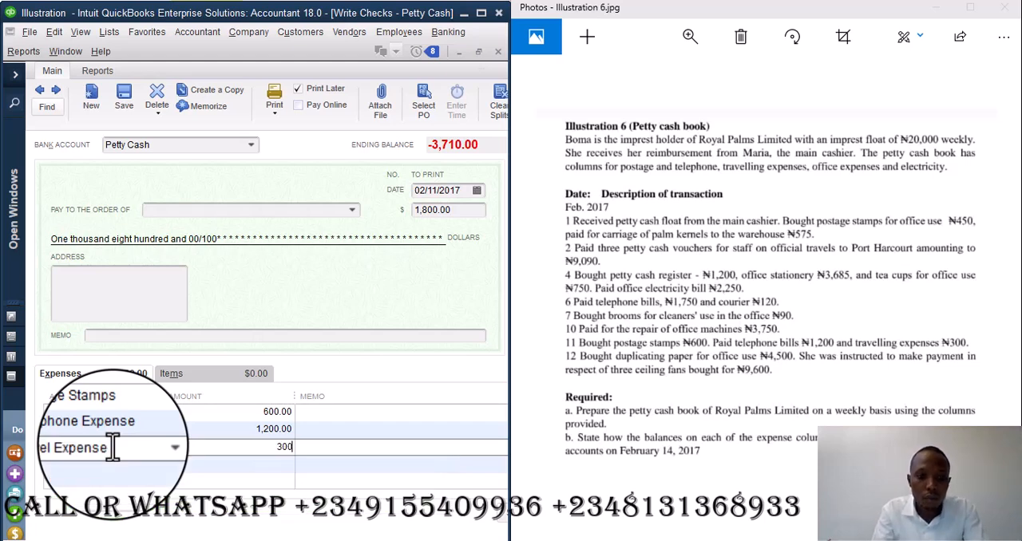
{"action": "key", "text": "Tab"}
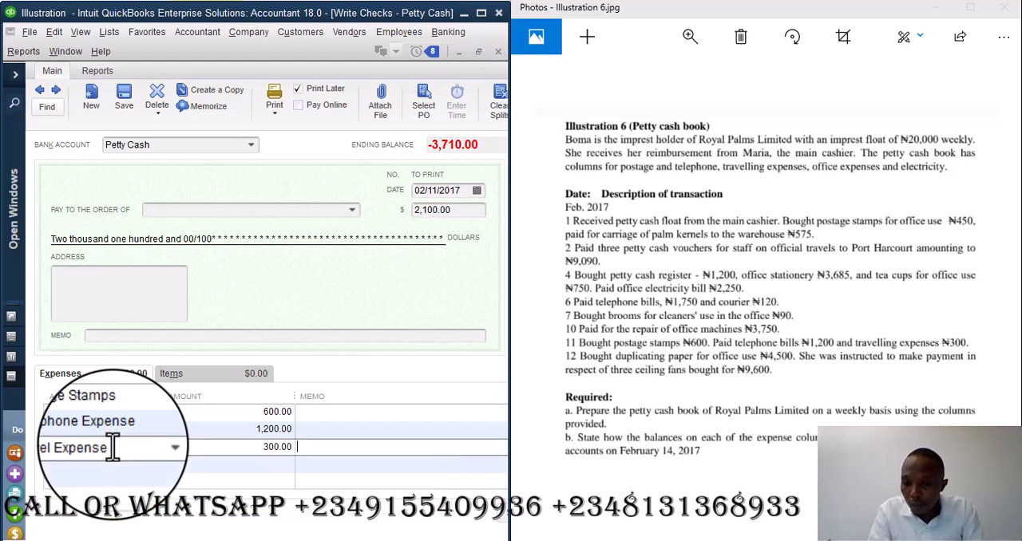
- Enter "Postage, Telephone and travel expenses" as the check's memo
{"action": "left_click", "coordinate": [131, 338]}
{"action": "type", "text": "P"}
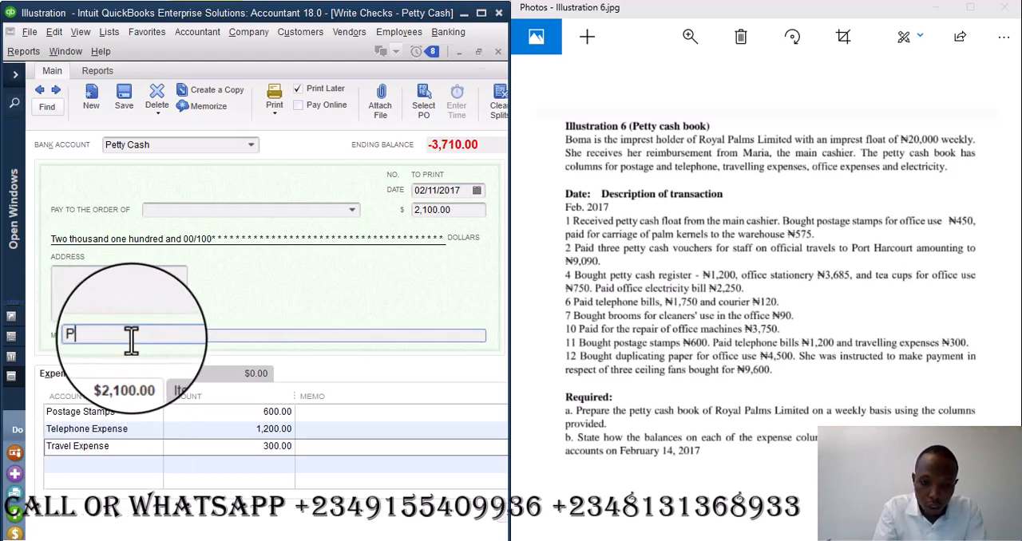
{"action": "type", "text": "ostage, Tele"}
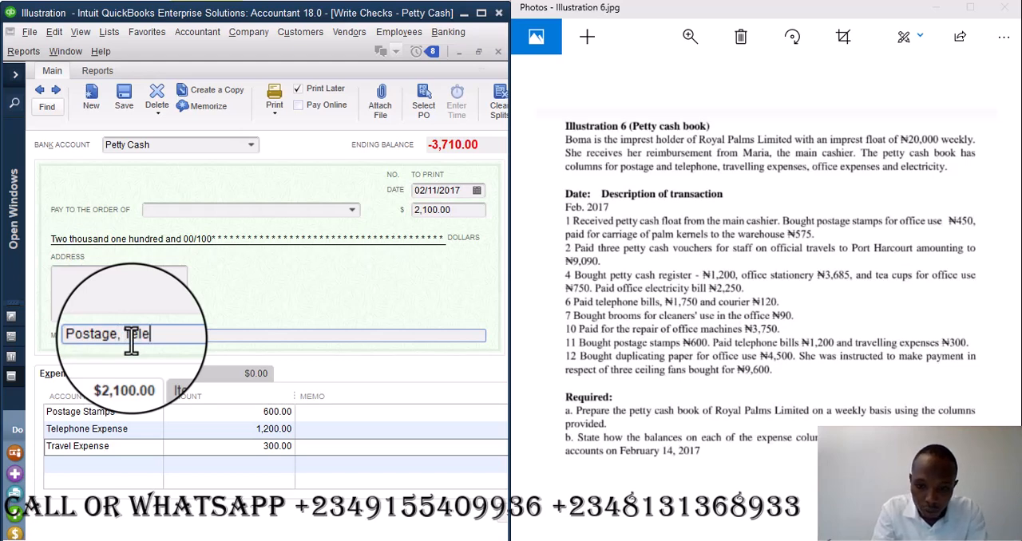
{"action": "type", "text": "phone and Travel Expenses"}
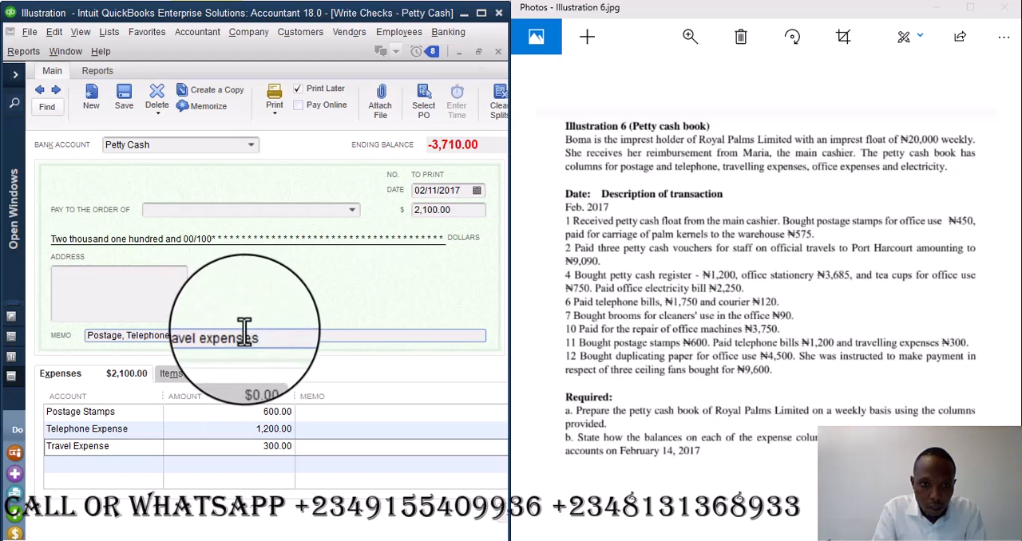
{"action": "left_click", "coordinate": [258, 329]}
{"action": "left_click_drag", "start_coordinate": [257, 331], "coordinate": [81, 336]}
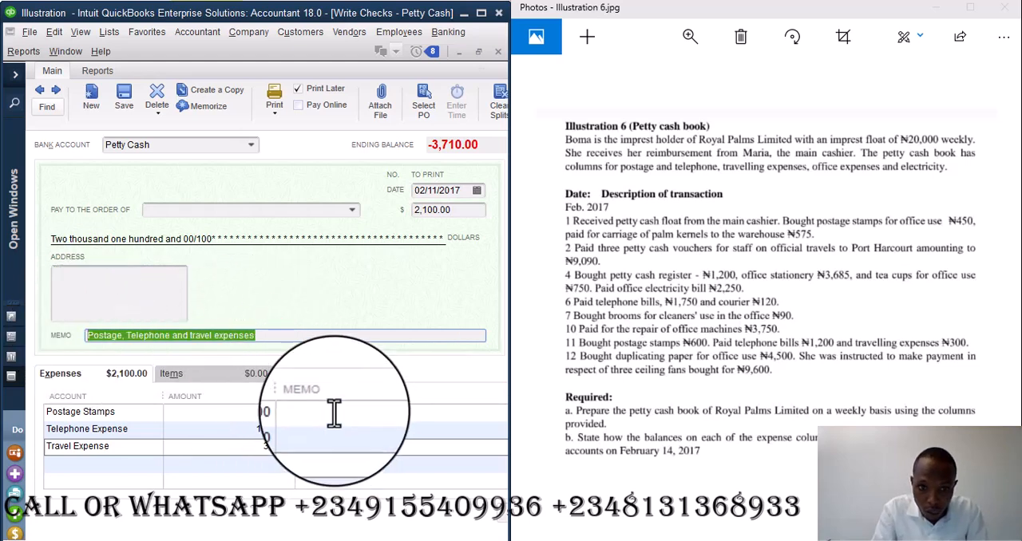
{"action": "left_click", "coordinate": [279, 335]}
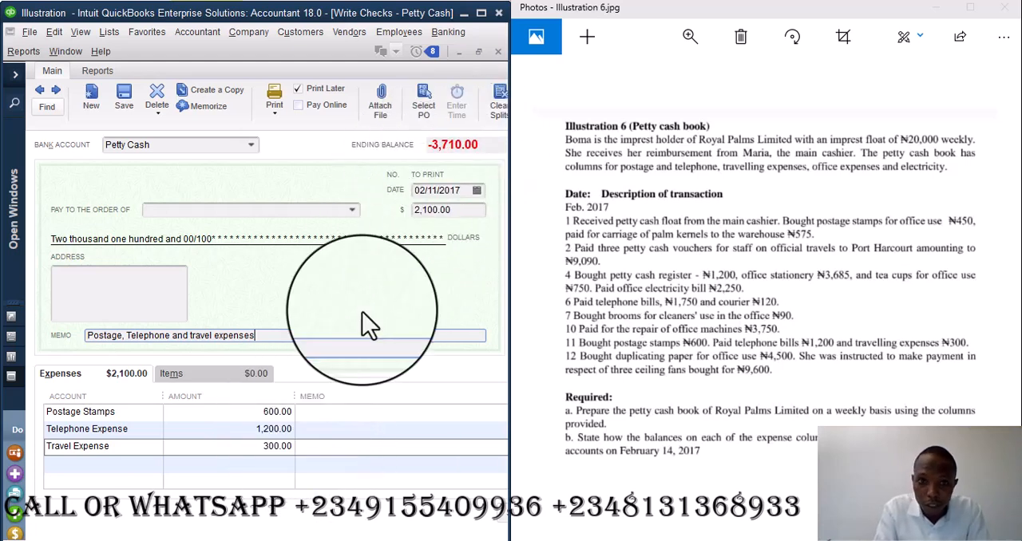
- Record the postage, telephone and travel check despite its past date, and date the new check 02/12/2017
{"action": "left_click", "coordinate": [124, 99]}
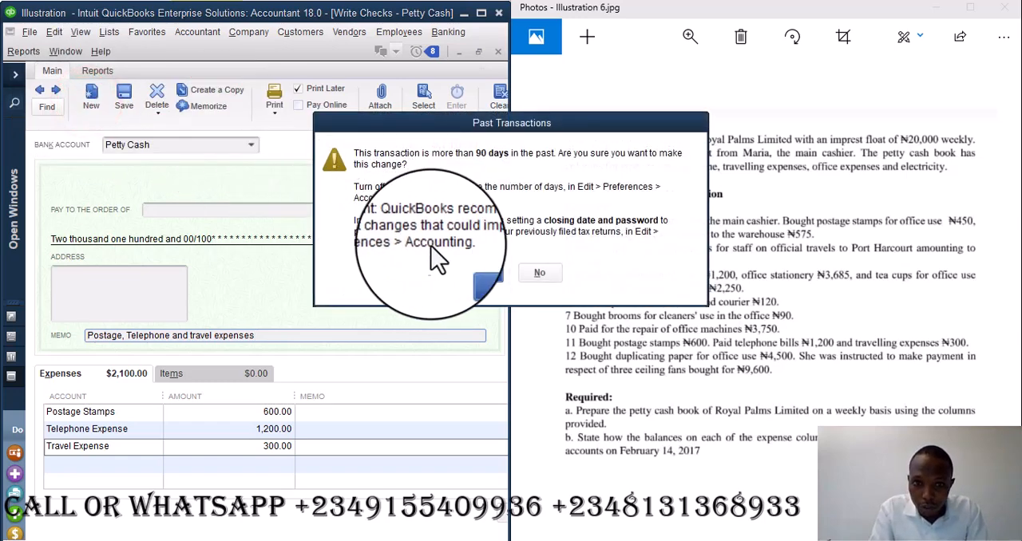
{"action": "left_click", "coordinate": [481, 275]}
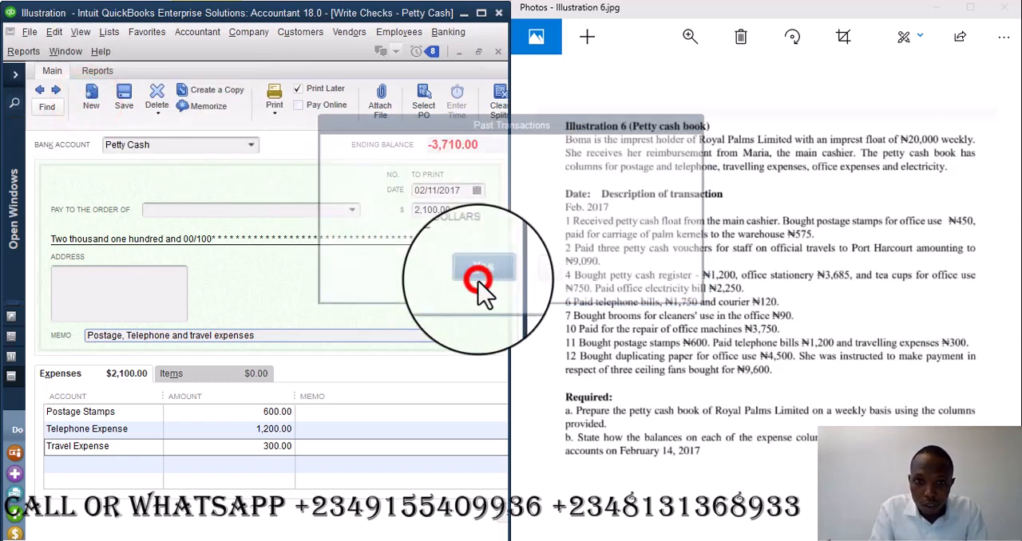
{"action": "left_click", "coordinate": [435, 190]}
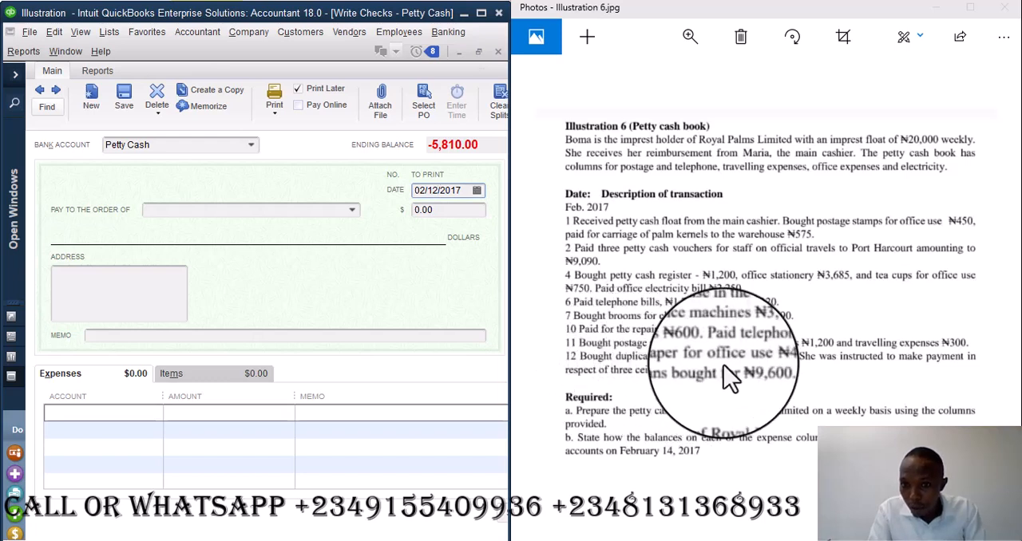
- Create an Expense account named "Duplicating Paper" from the check's first expense line and assign it to that line
{"action": "left_click", "coordinate": [136, 414]}
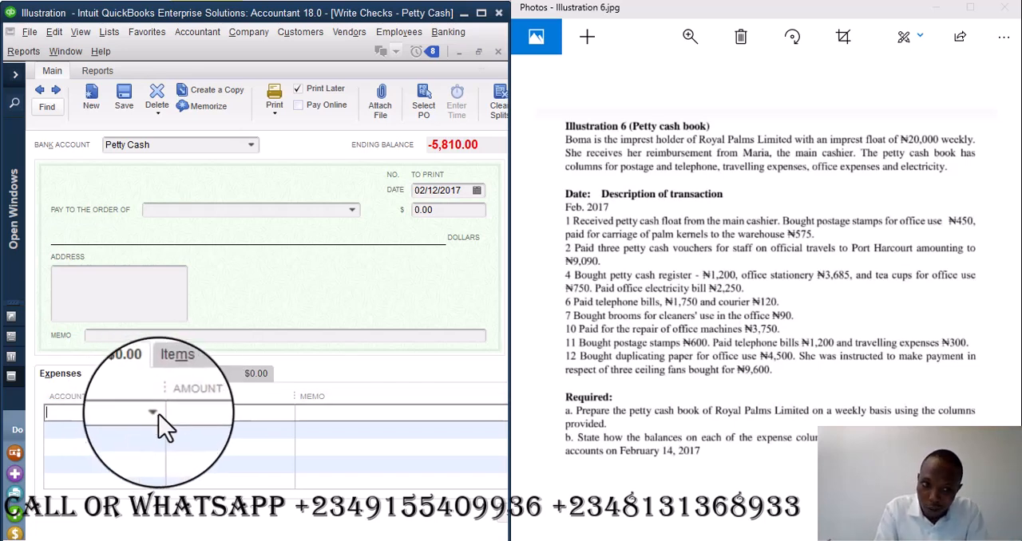
{"action": "left_click", "coordinate": [159, 413]}
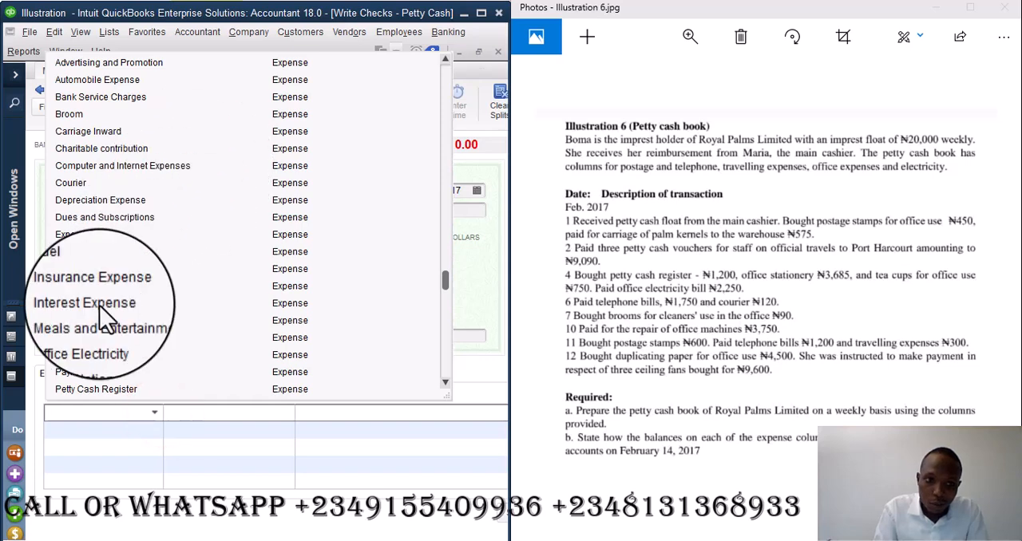
{"action": "type", "text": "Office Electricity"}
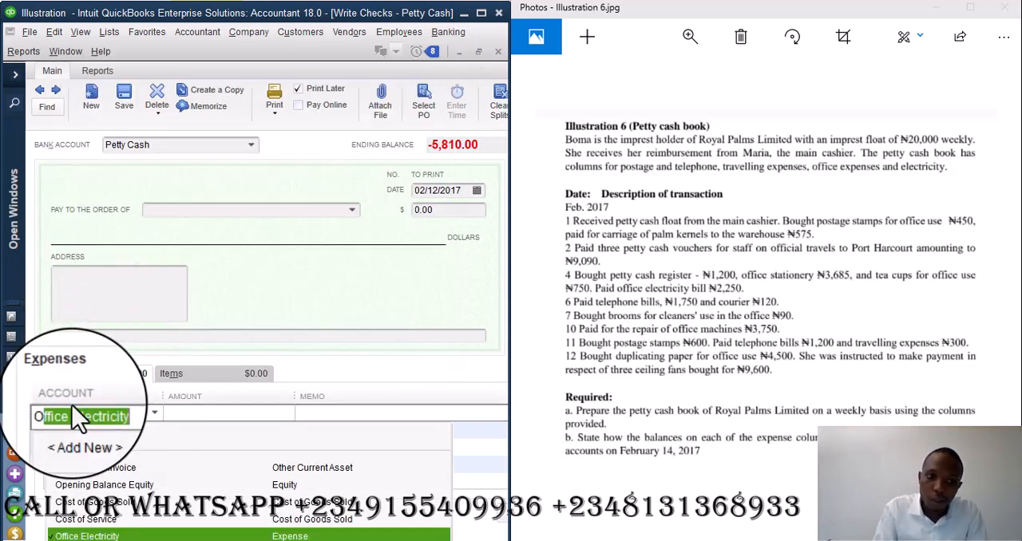
{"action": "left_click", "coordinate": [77, 433]}
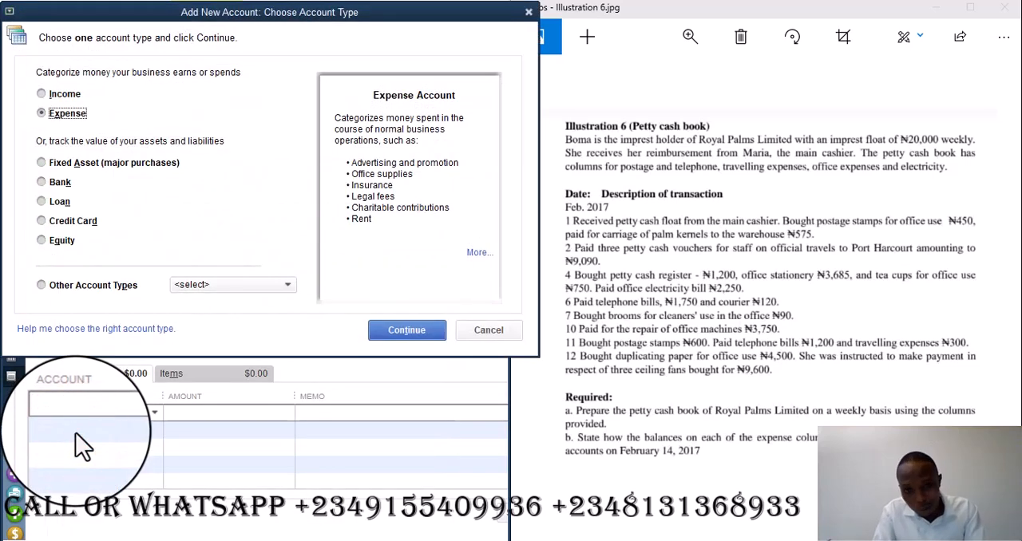
{"action": "left_click", "coordinate": [406, 329]}
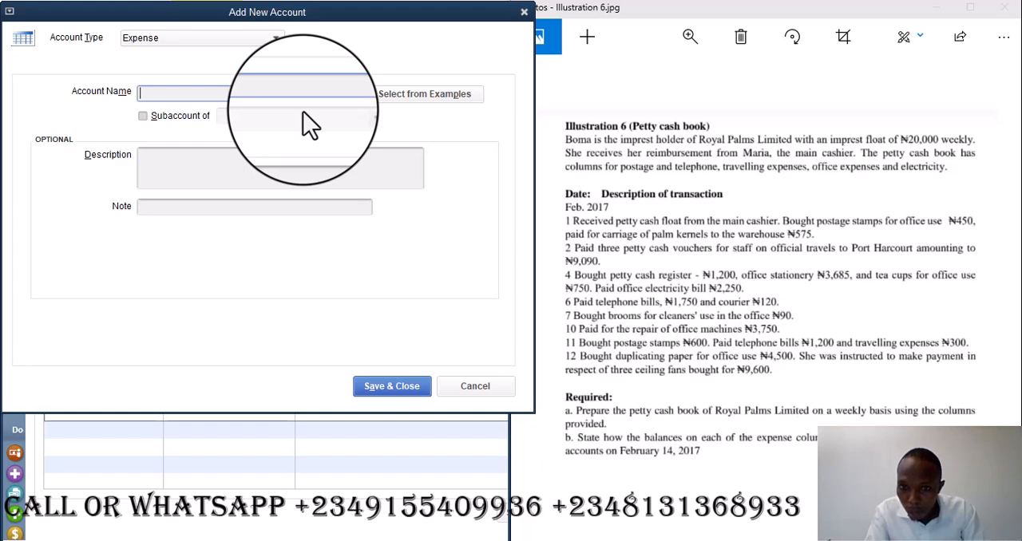
{"action": "type", "text": "Duol"}
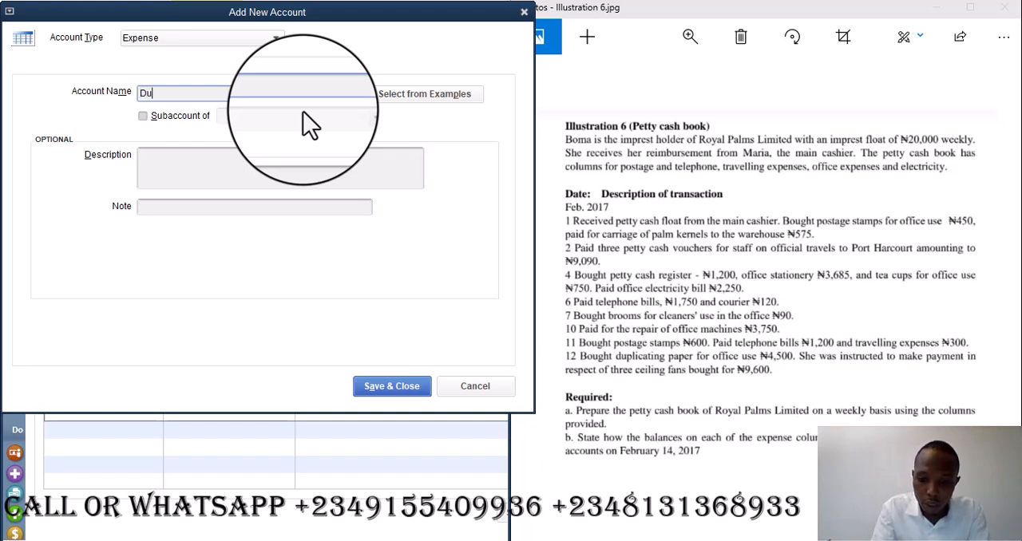
{"action": "key", "text": "BackSpace"}
{"action": "key", "text": "BackSpace"}
{"action": "type", "text": "p"}
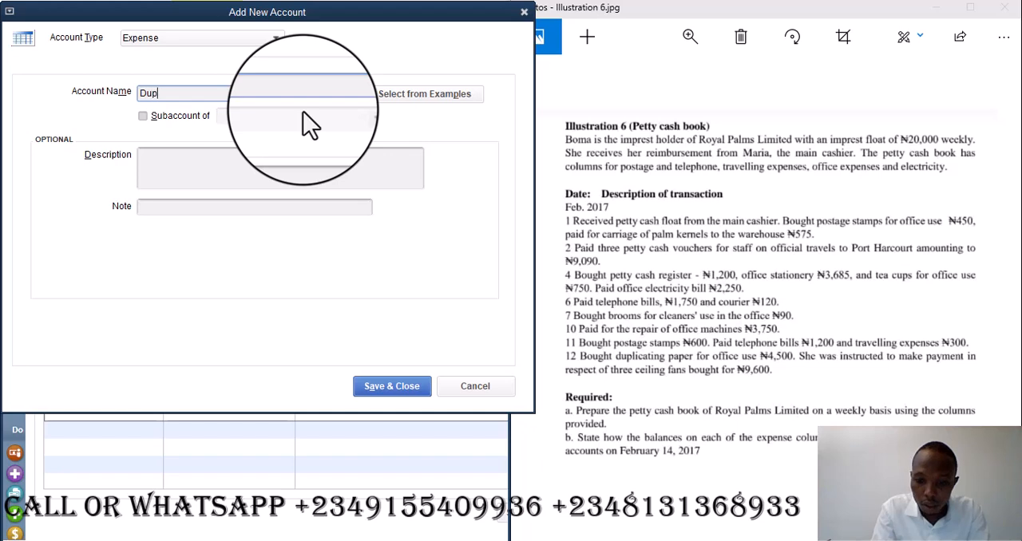
{"action": "type", "text": "licating"}
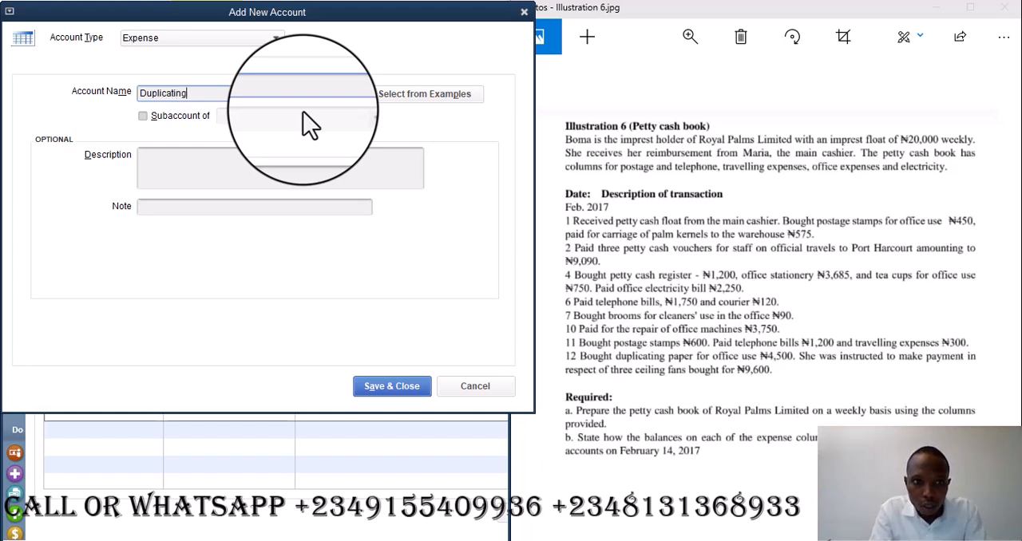
{"action": "type", "text": " Paper"}
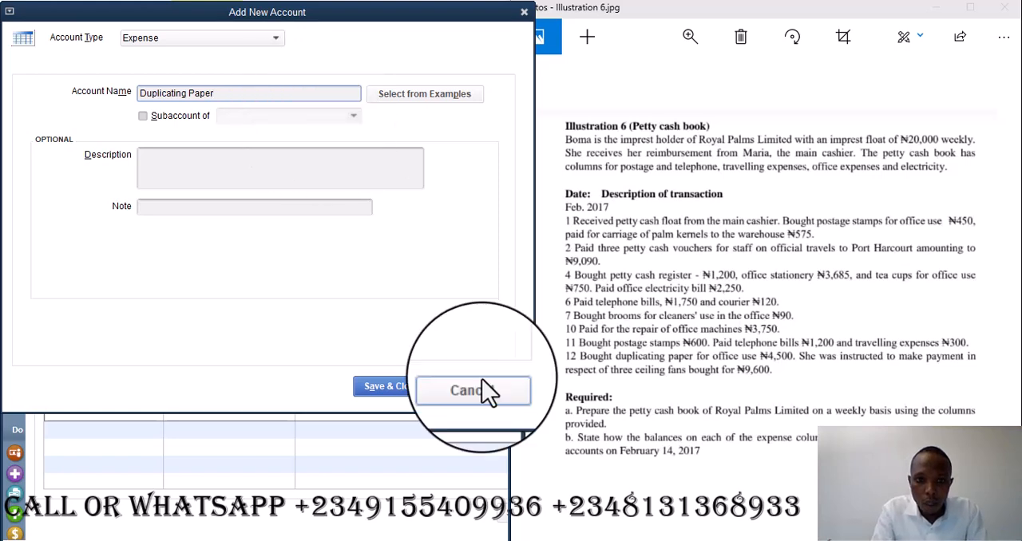
{"action": "left_click", "coordinate": [392, 387]}
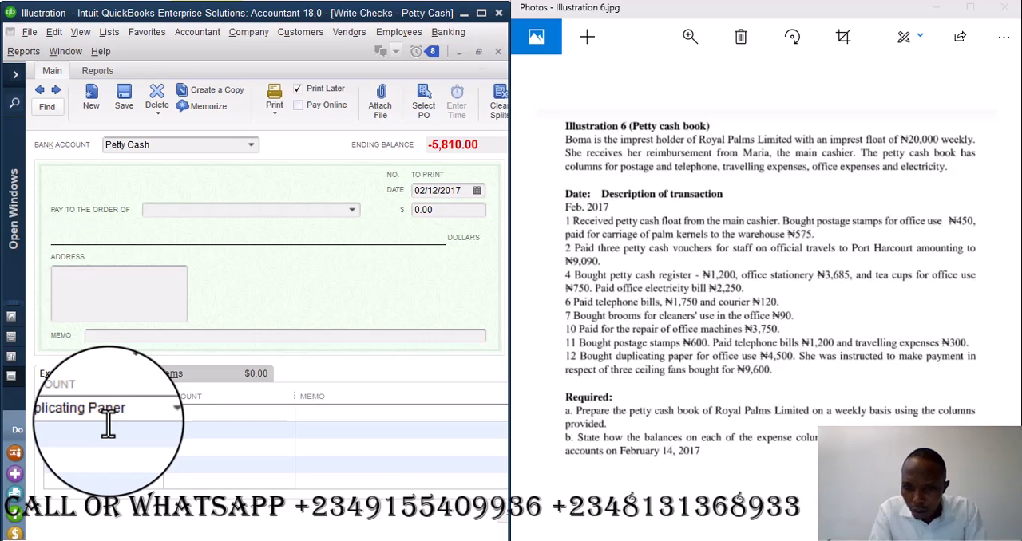
- Set the Duplicating Paper expense line's amount to 4,500
{"action": "left_click", "coordinate": [186, 412]}
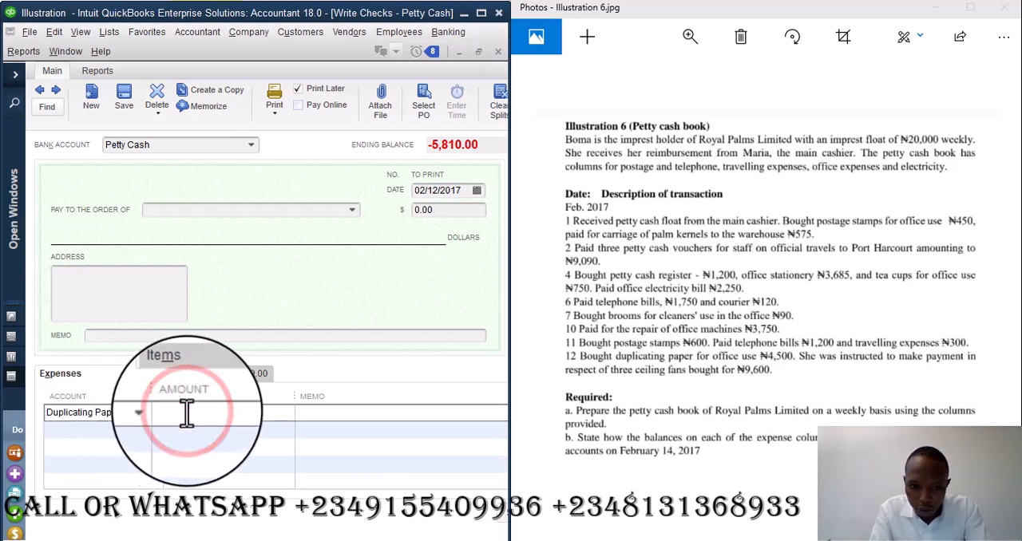
{"action": "type", "text": "4500"}
{"action": "key", "text": "Tab"}
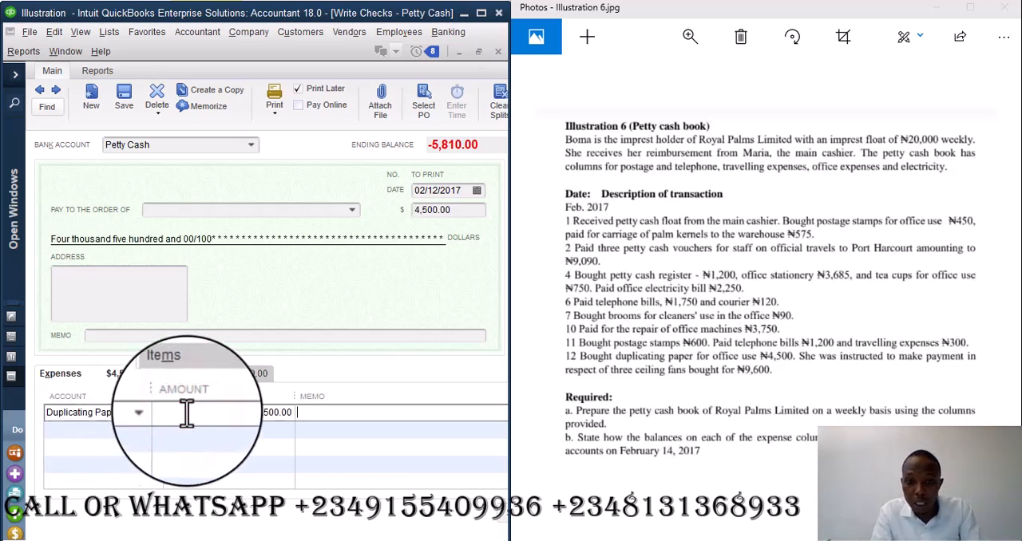
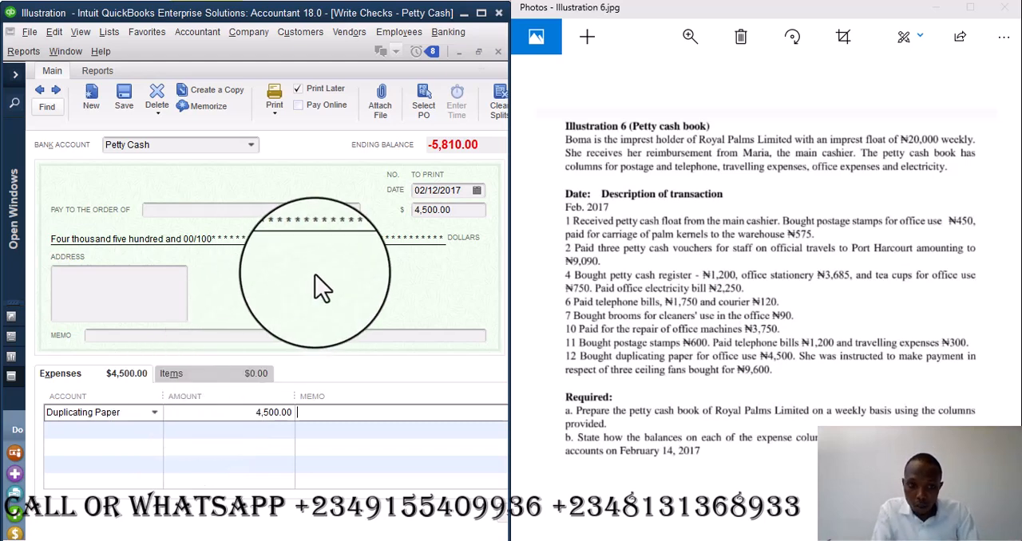
- Save the Duplicating Paper check and accept its past date
{"action": "left_click", "coordinate": [104, 428]}
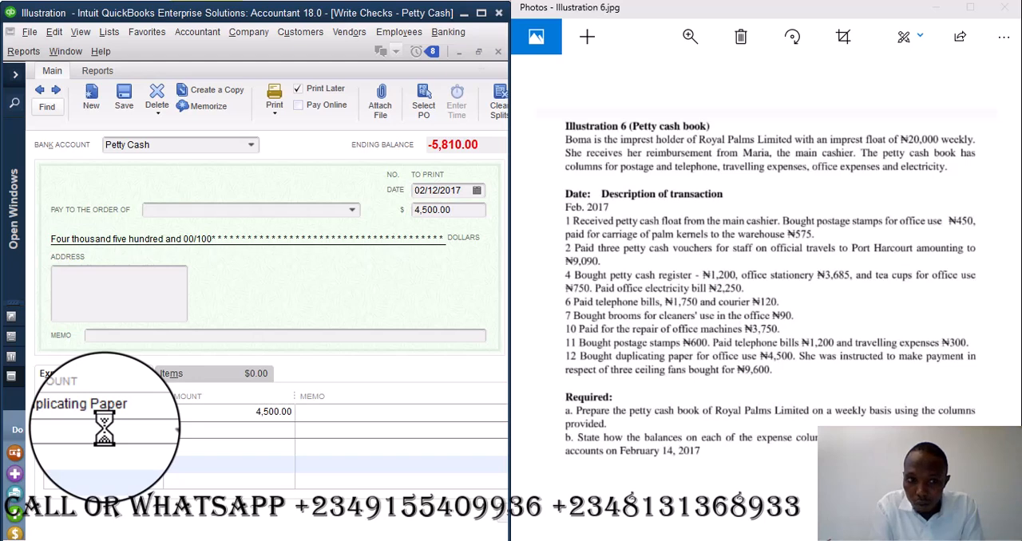
{"action": "left_click", "coordinate": [177, 413]}
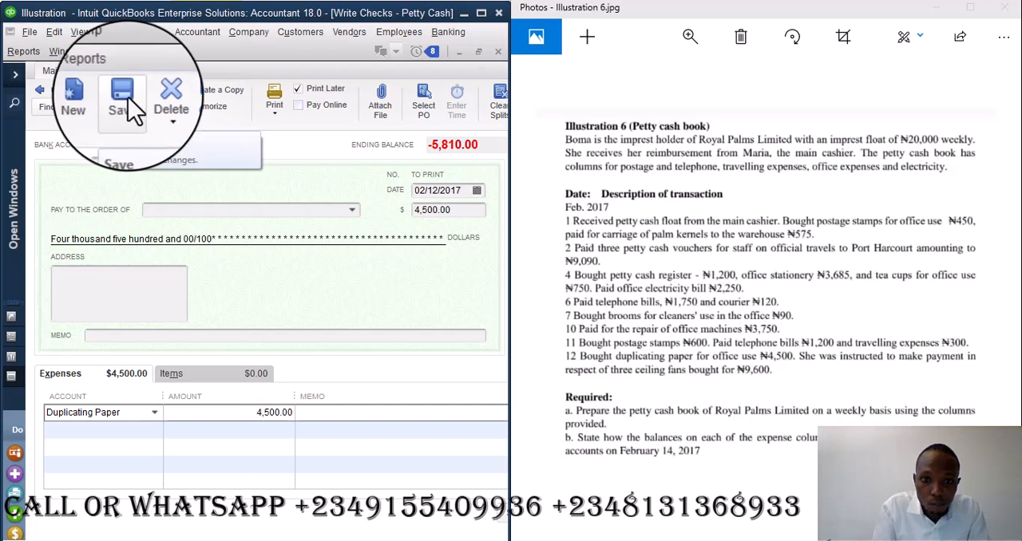
{"action": "left_click", "coordinate": [128, 97]}
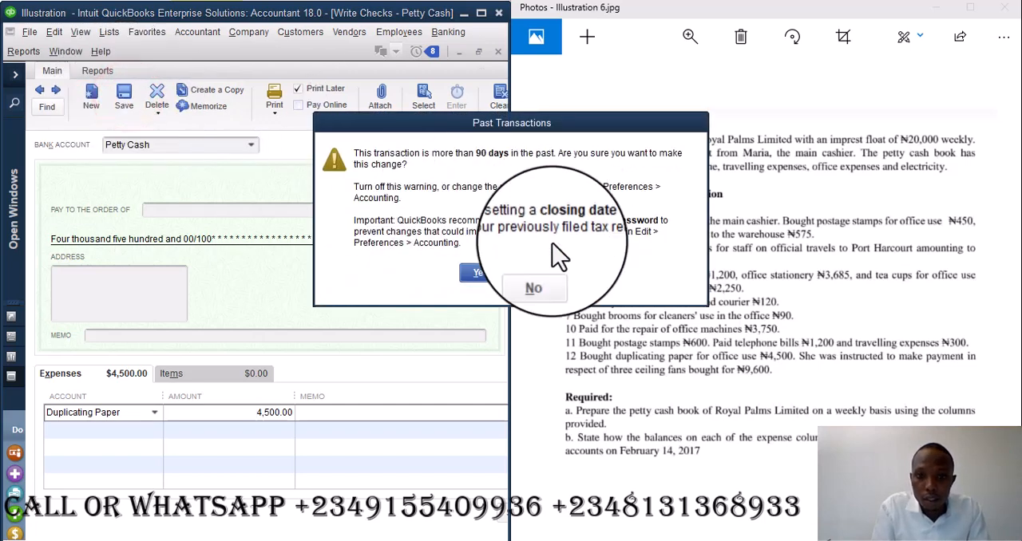
{"action": "left_click", "coordinate": [480, 273]}
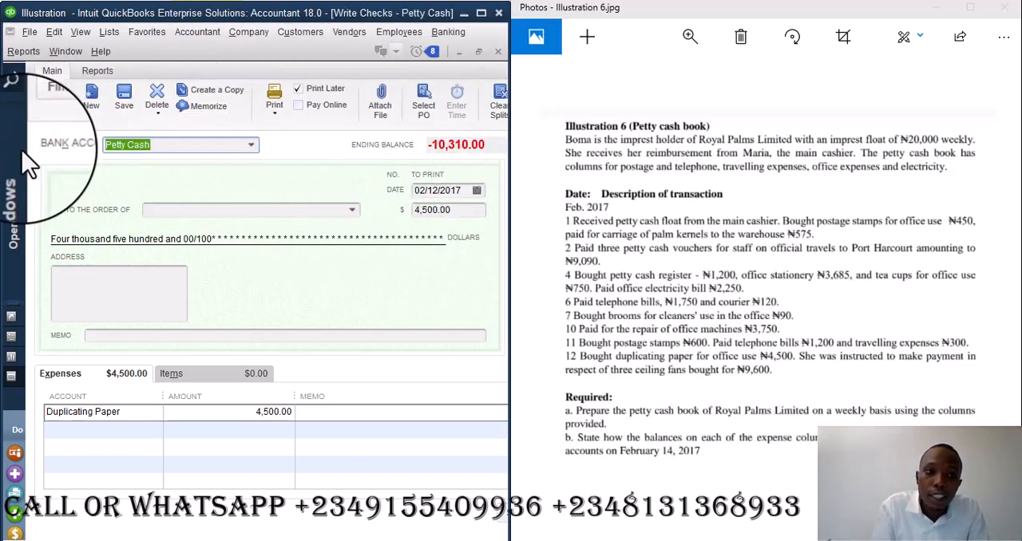
- Show the chart of accounts, widen its Name column and check the account balances at the beginning of the list
{"action": "left_click", "coordinate": [15, 74]}
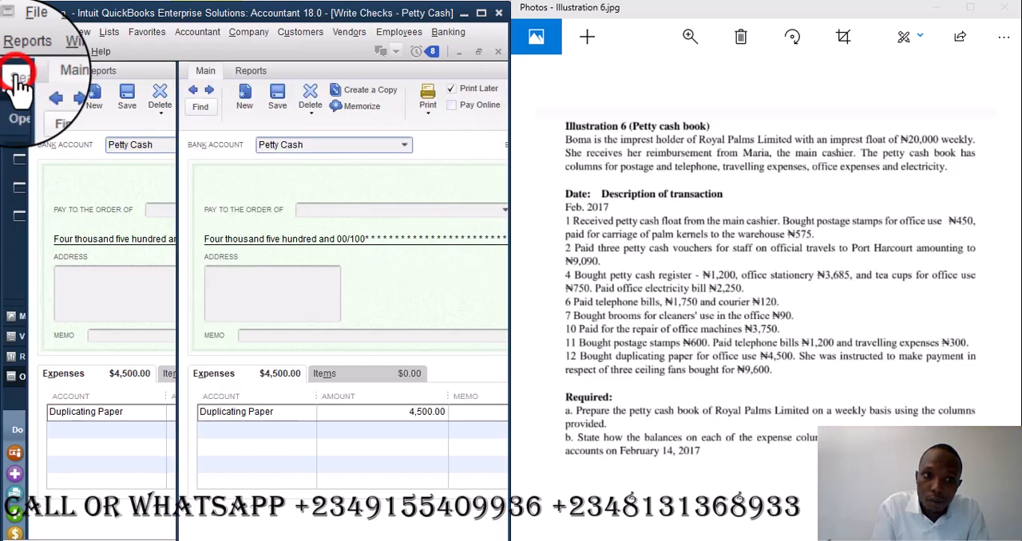
{"action": "left_click", "coordinate": [87, 160]}
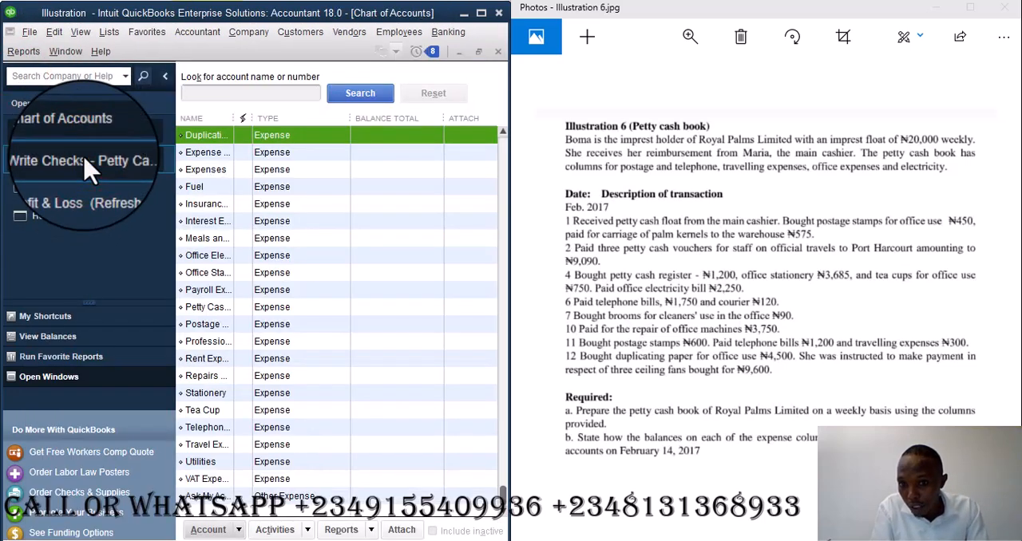
{"action": "left_click_drag", "start_coordinate": [235, 119], "coordinate": [285, 132]}
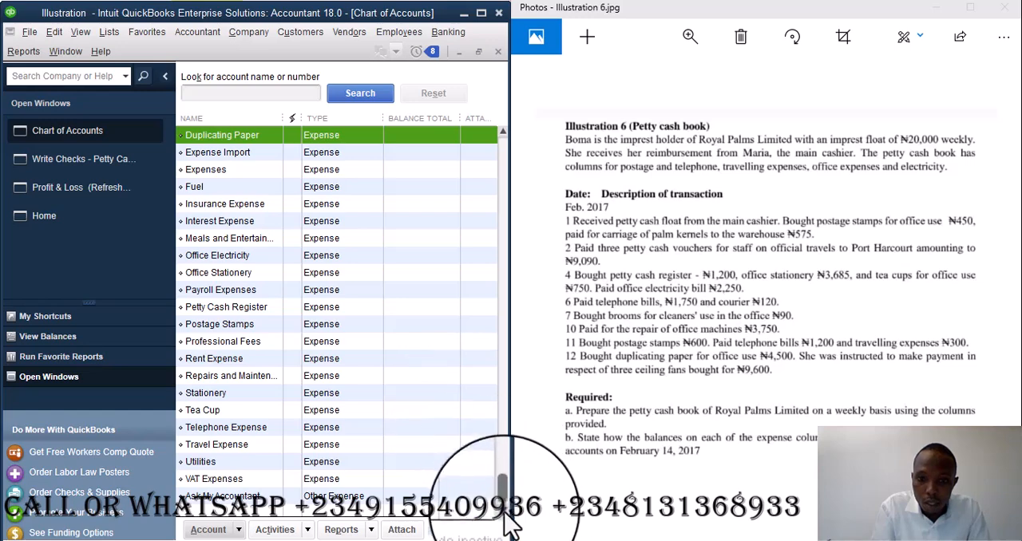
{"action": "left_click_drag", "start_coordinate": [503, 497], "coordinate": [510, 147]}
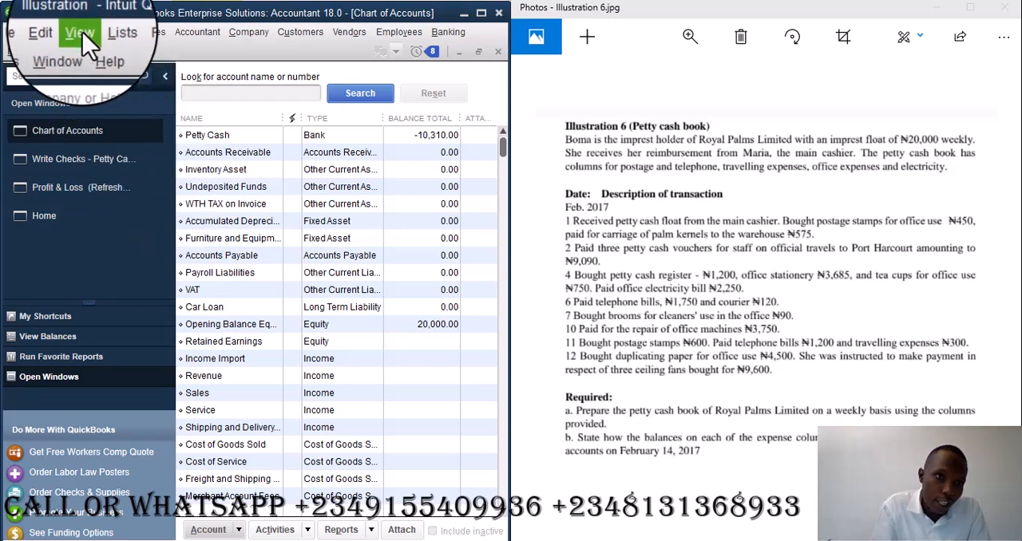
- Start a general journal entry debiting Furniture and Equipment 9,600 with the memo "Purchase of Three ceiling fan"
{"action": "left_click", "coordinate": [249, 32]}
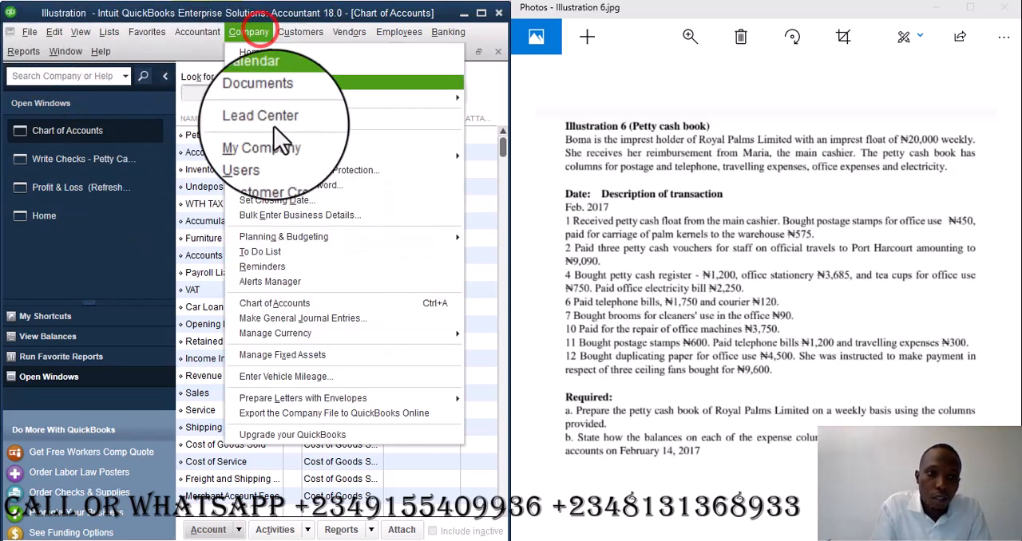
{"action": "left_click", "coordinate": [339, 319]}
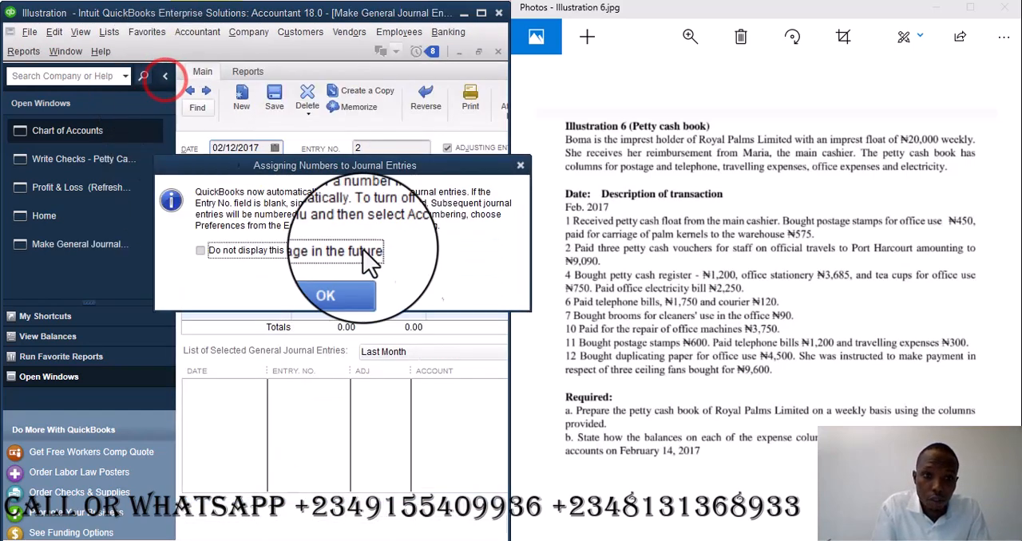
{"action": "left_click", "coordinate": [338, 280]}
{"action": "left_click", "coordinate": [164, 76]}
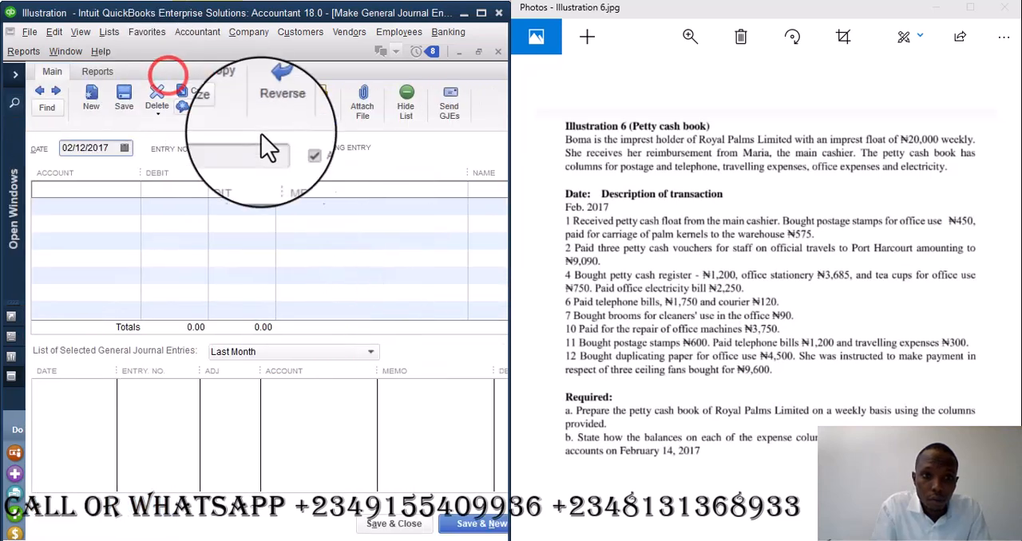
{"action": "left_click", "coordinate": [104, 190]}
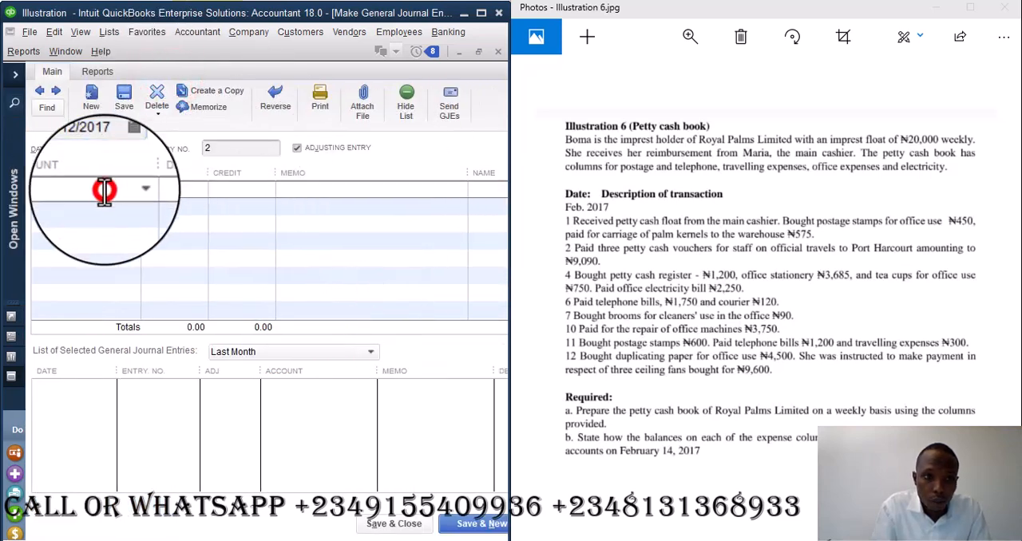
{"action": "right_click", "coordinate": [104, 190]}
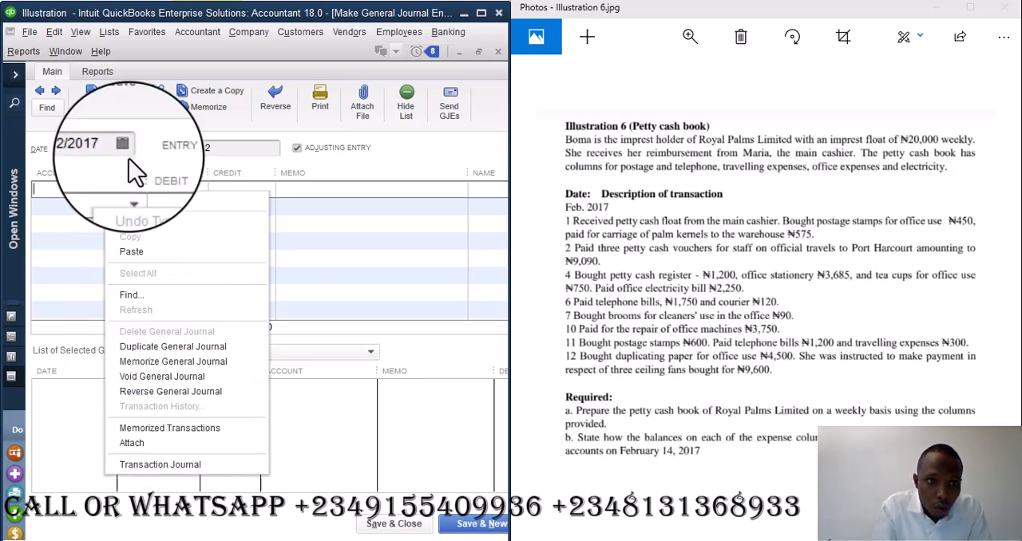
{"action": "left_click", "coordinate": [87, 188]}
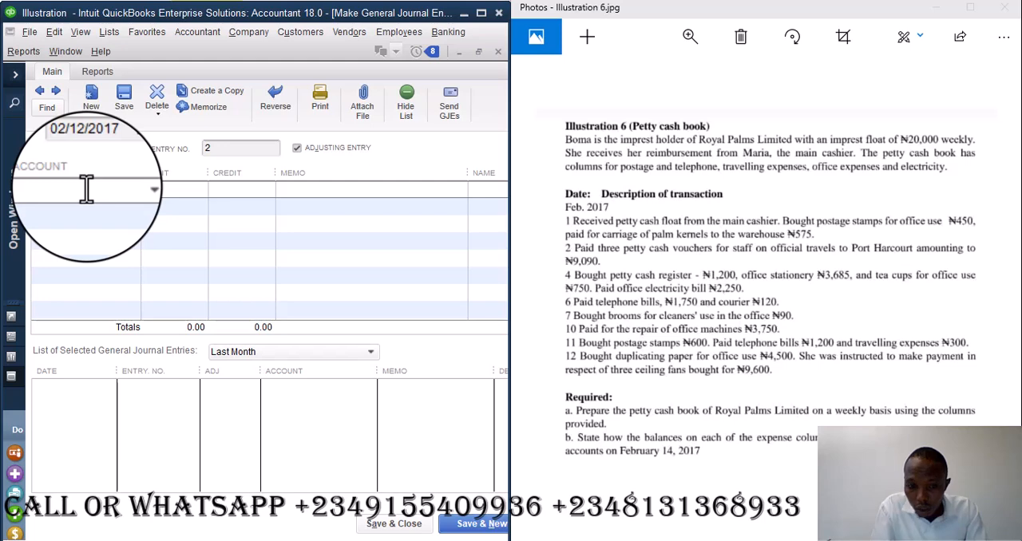
{"action": "type", "text": "Furniture and Equipment"}
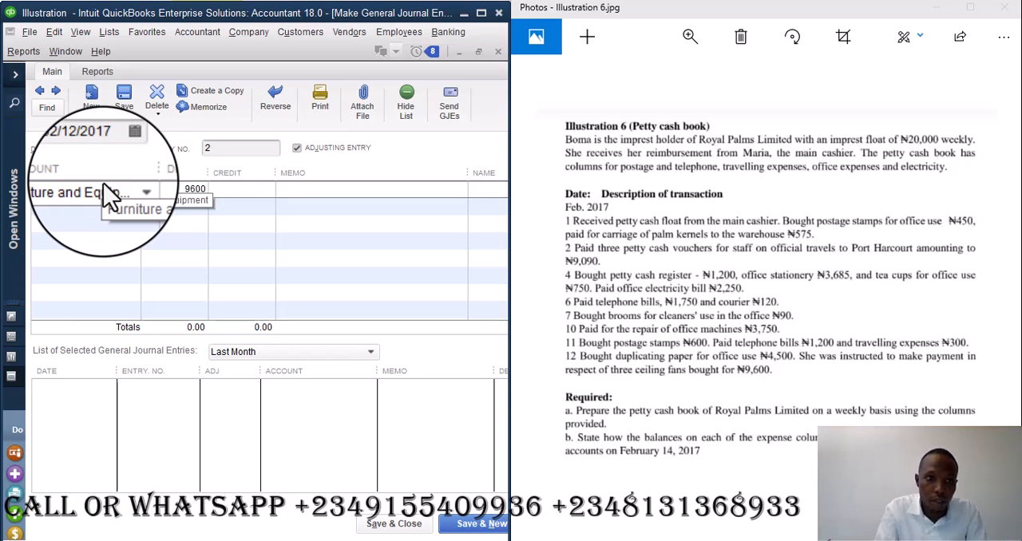
{"action": "left_click", "coordinate": [86, 147]}
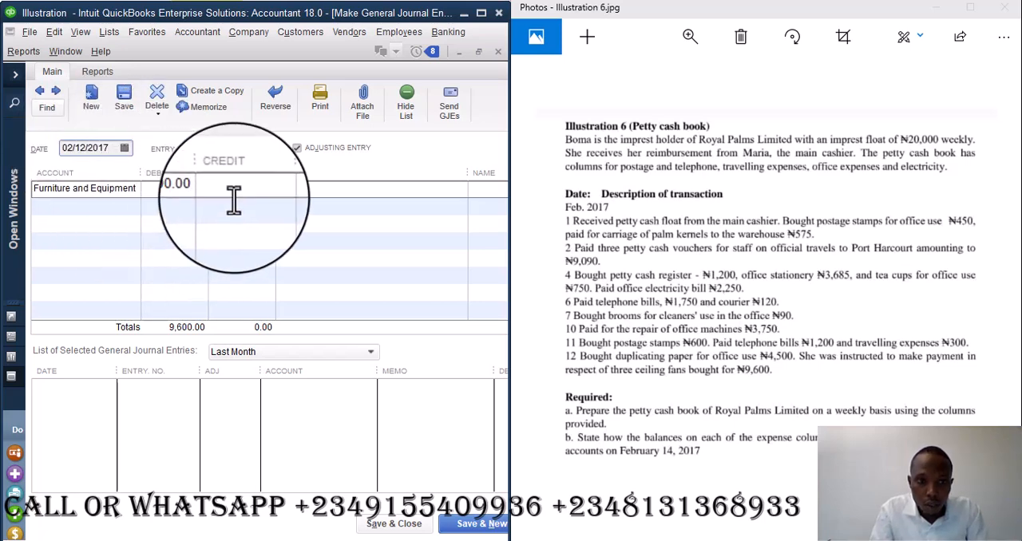
{"action": "left_click", "coordinate": [311, 189]}
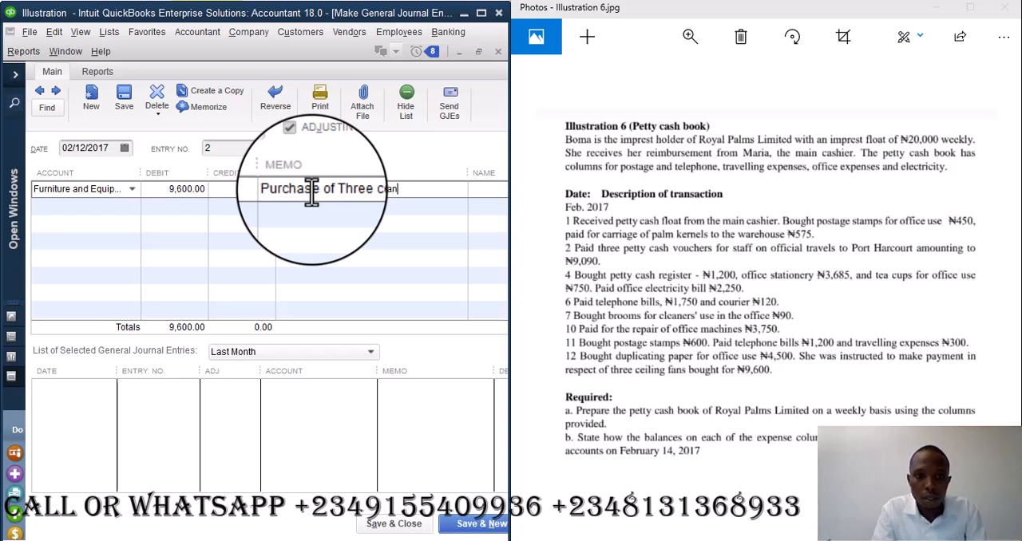
- Credit 9,600 to Petty Cash on the second line, then save and close the journal entry despite its past date
{"action": "left_click", "coordinate": [112, 206]}
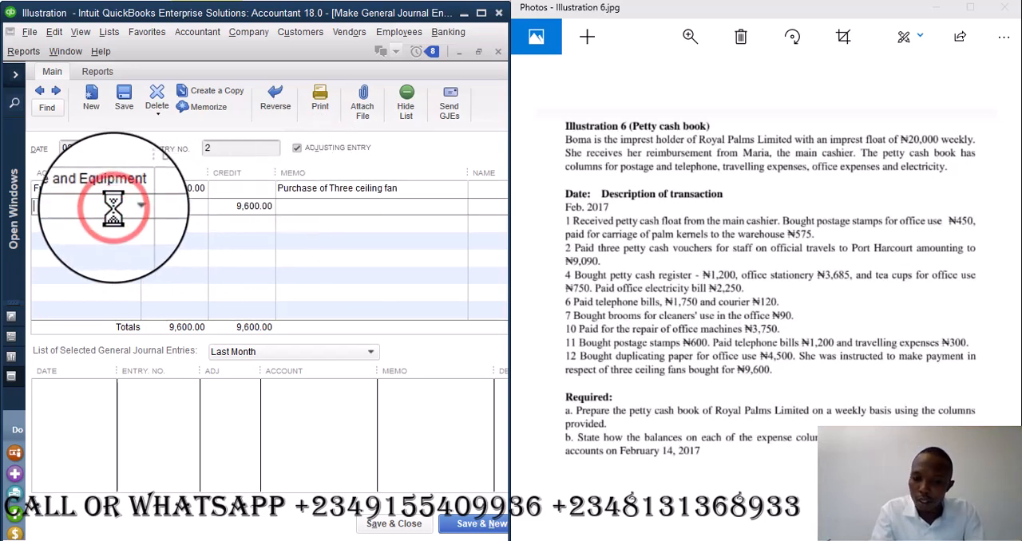
{"action": "type", "text": "pet"}
{"action": "key", "text": "Tab"}
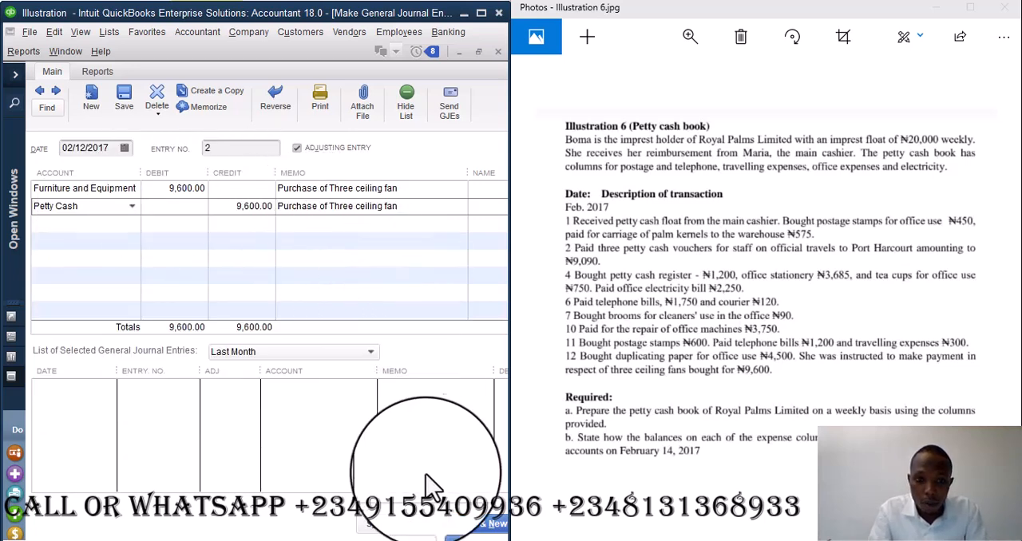
{"action": "left_click", "coordinate": [394, 523]}
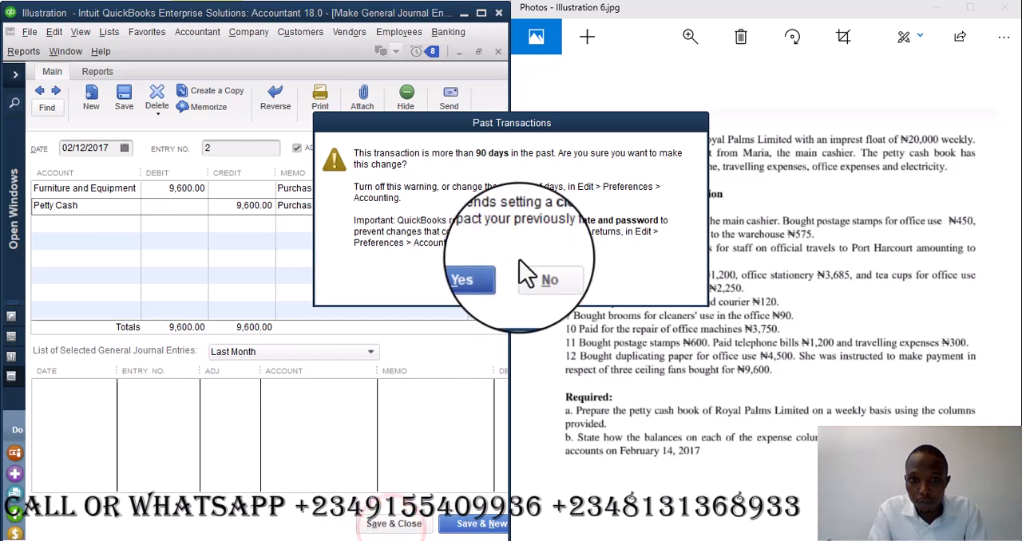
{"action": "left_click", "coordinate": [482, 274]}
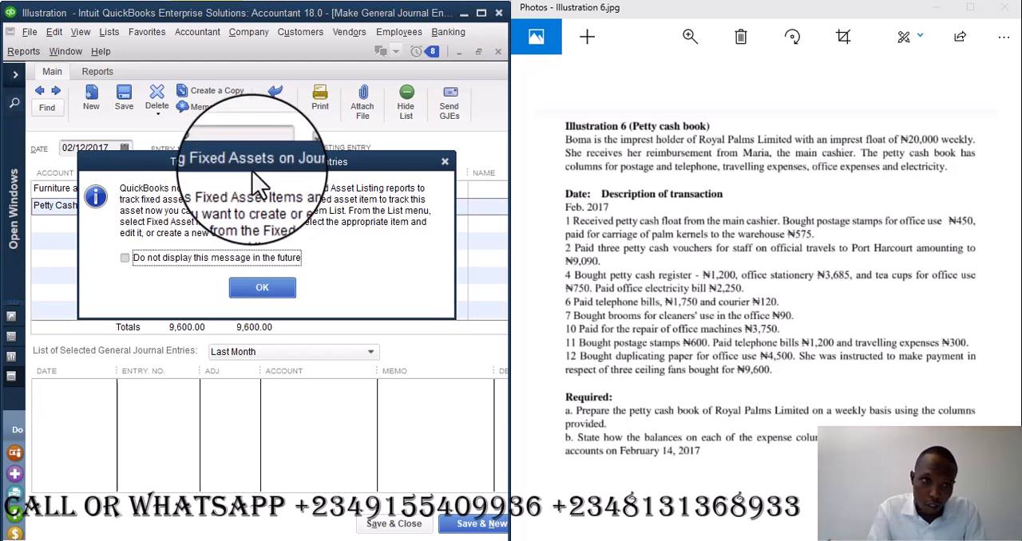
{"action": "left_click", "coordinate": [267, 286]}
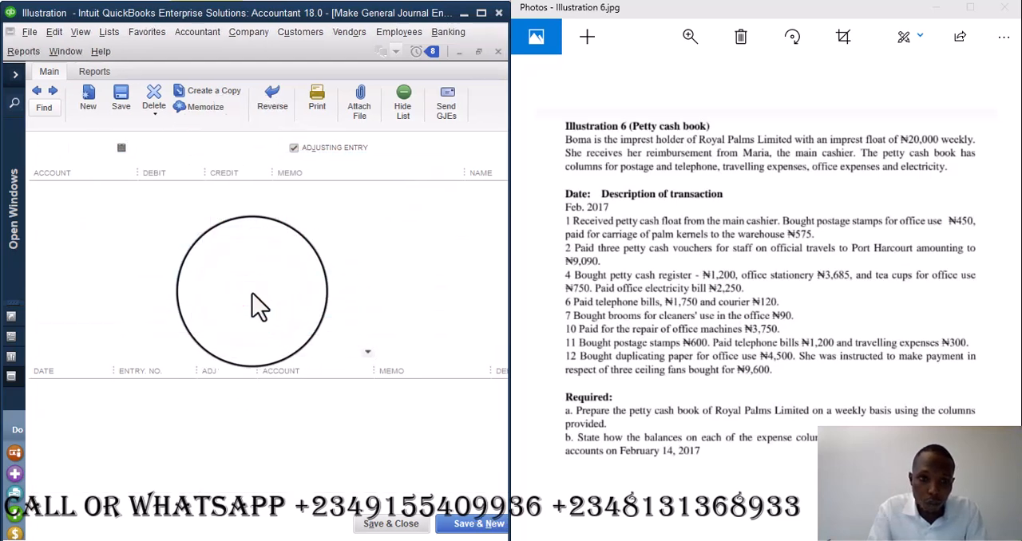
- Try to open the register for the Duplicating Paper account selected in the chart of accounts, then close the chart
{"action": "key", "text": "ctrl+a"}
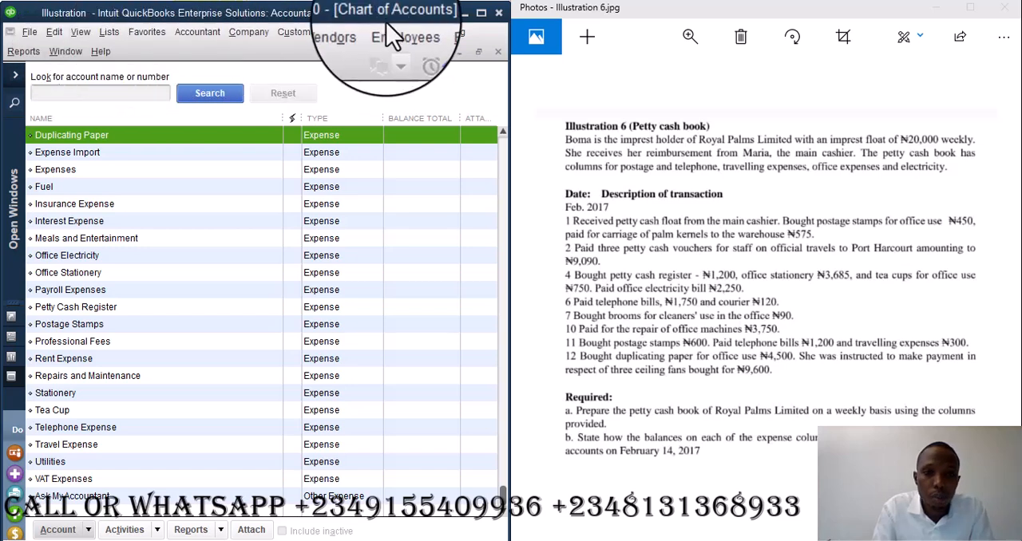
{"action": "left_click", "coordinate": [23, 51]}
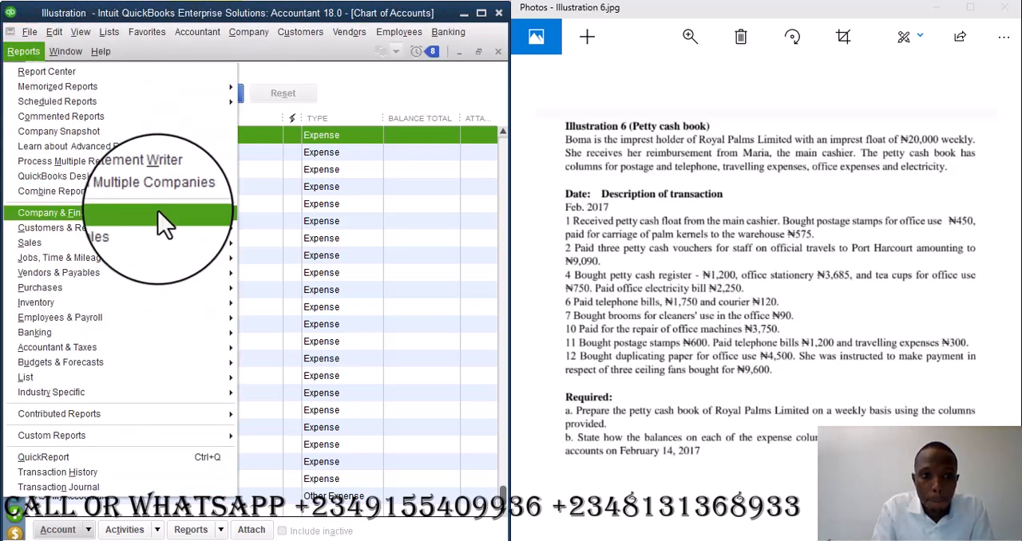
{"action": "mouse_move", "coordinate": [170, 226]}
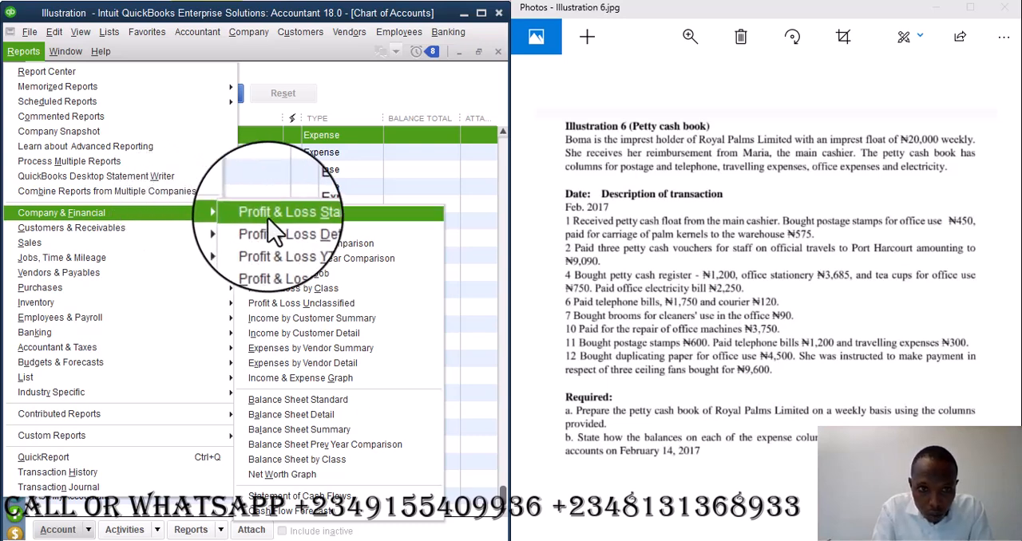
{"action": "left_click", "coordinate": [279, 66]}
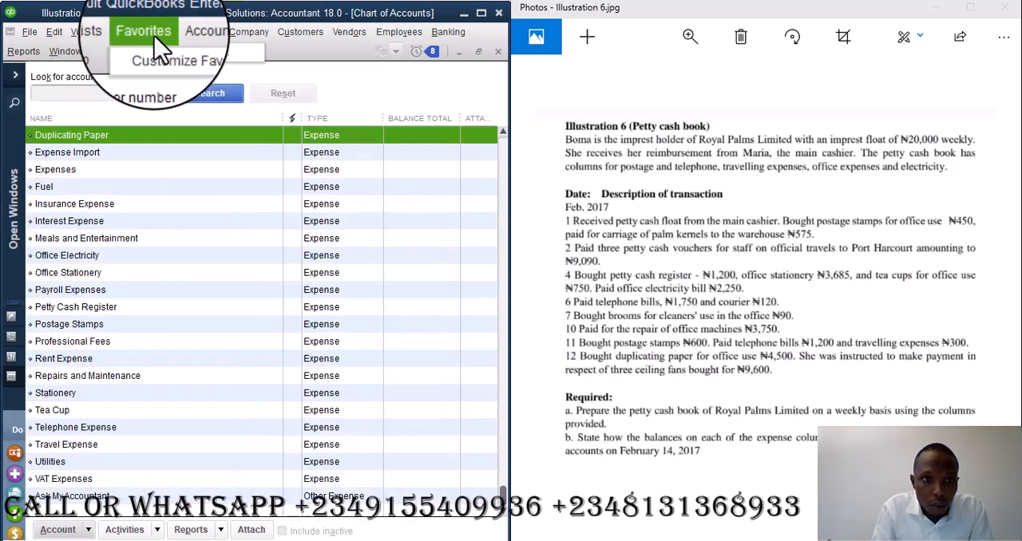
{"action": "left_click", "coordinate": [349, 34]}
{"action": "left_click", "coordinate": [350, 33]}
{"action": "left_click", "coordinate": [432, 34]}
{"action": "left_click", "coordinate": [431, 33]}
{"action": "left_click", "coordinate": [437, 34]}
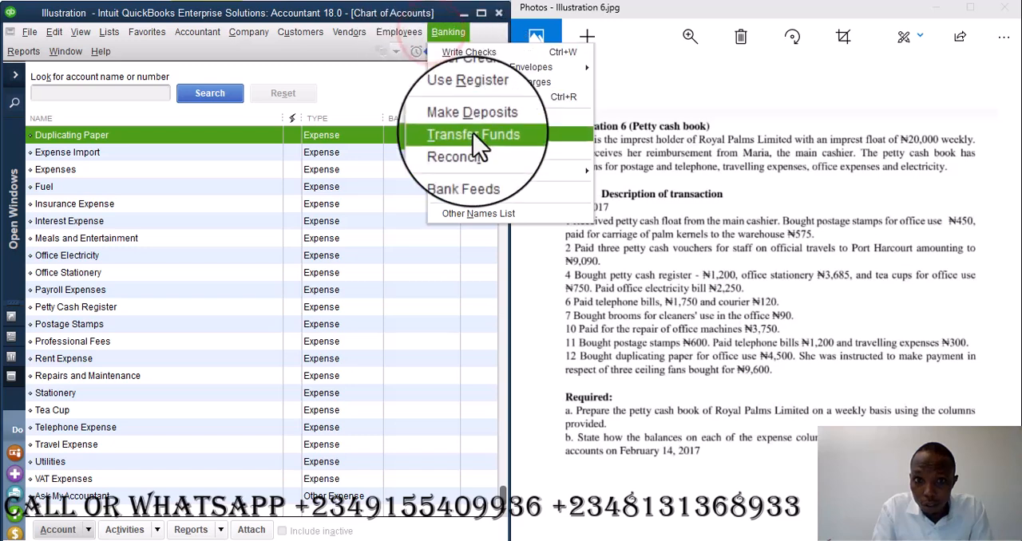
{"action": "left_click", "coordinate": [470, 97]}
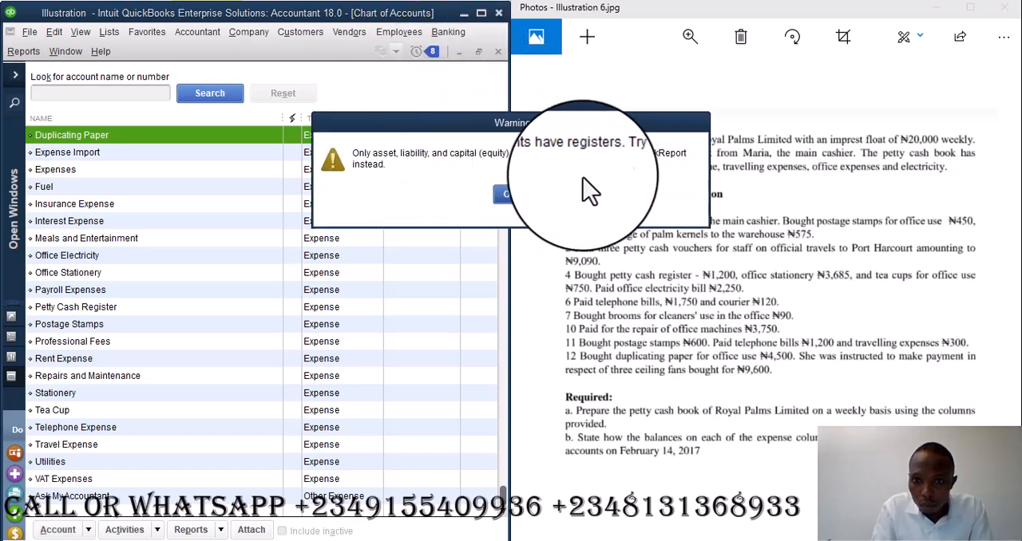
{"action": "left_click", "coordinate": [510, 200]}
{"action": "left_click", "coordinate": [498, 51]}
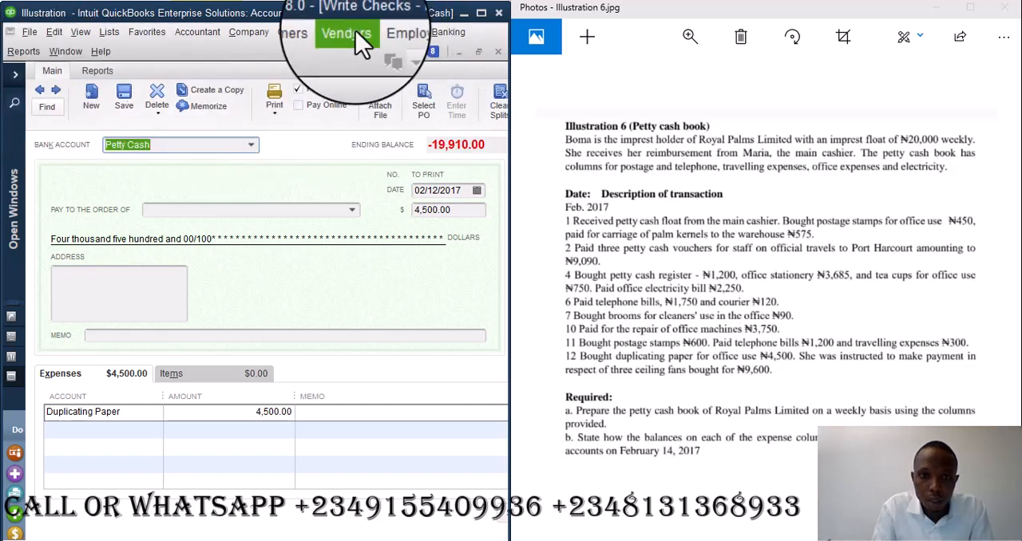
- Open the Petty Cash register and maximize the program window
{"action": "left_click", "coordinate": [448, 32]}
{"action": "left_click", "coordinate": [472, 104]}
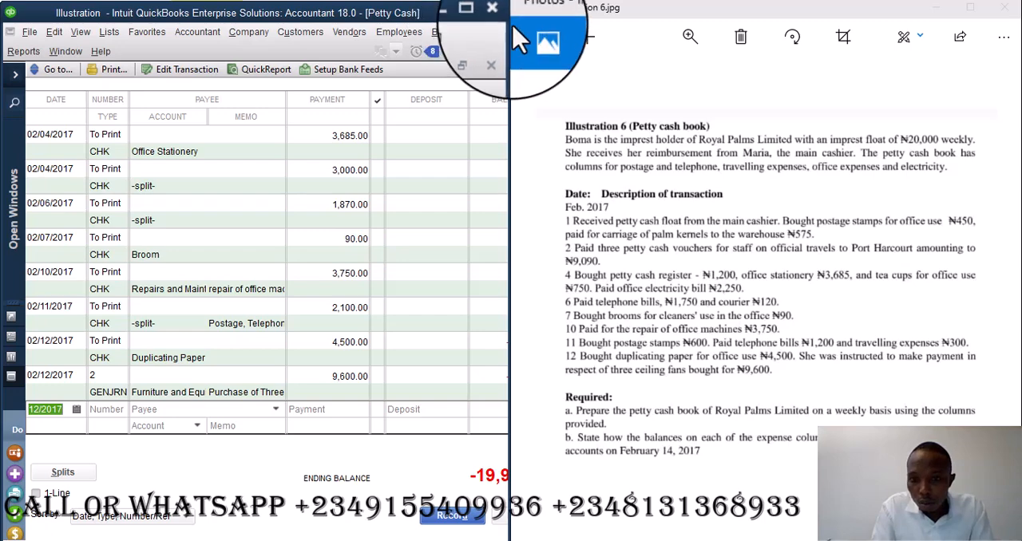
{"action": "left_click", "coordinate": [477, 14]}
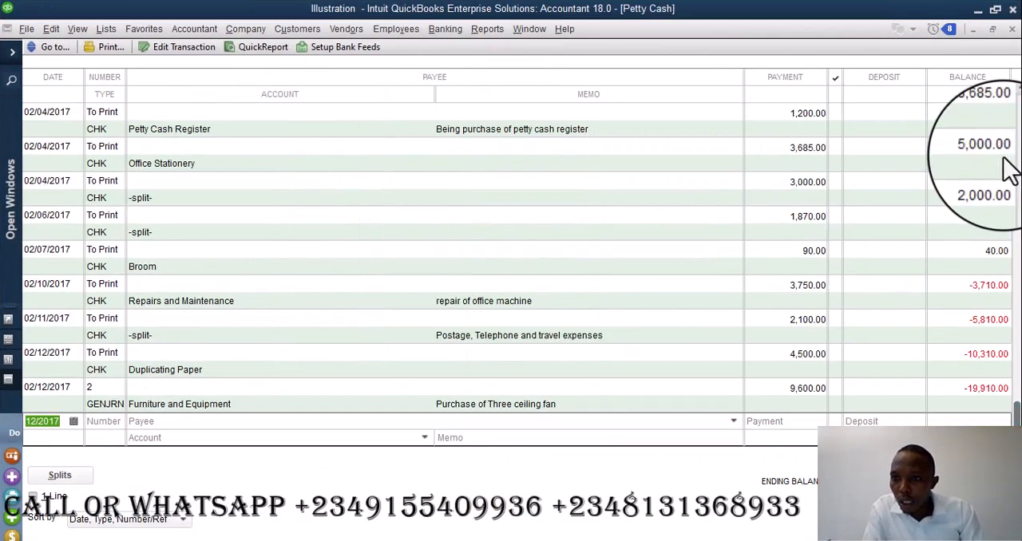
- Review the Petty Cash register's payments and balances from the opening deposit down to the ceiling fan purchase
{"action": "left_click_drag", "start_coordinate": [1012, 404], "coordinate": [1014, 131]}
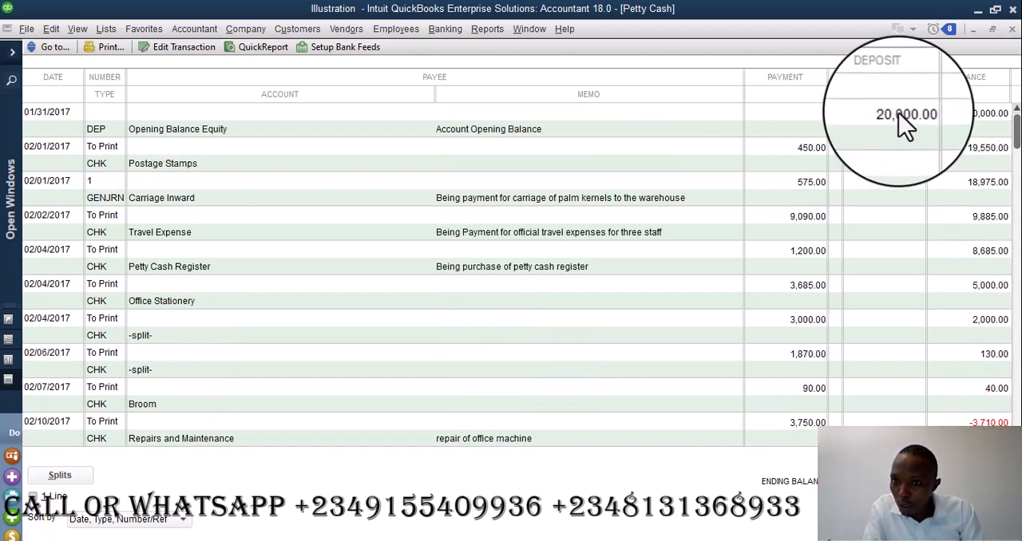
{"action": "left_click", "coordinate": [805, 160]}
{"action": "key", "text": "Down"}
{"action": "key", "text": "Down"}
{"action": "key", "text": "Down"}
{"action": "key", "text": "Down"}
{"action": "key", "text": "Down"}
{"action": "key", "text": "Down"}
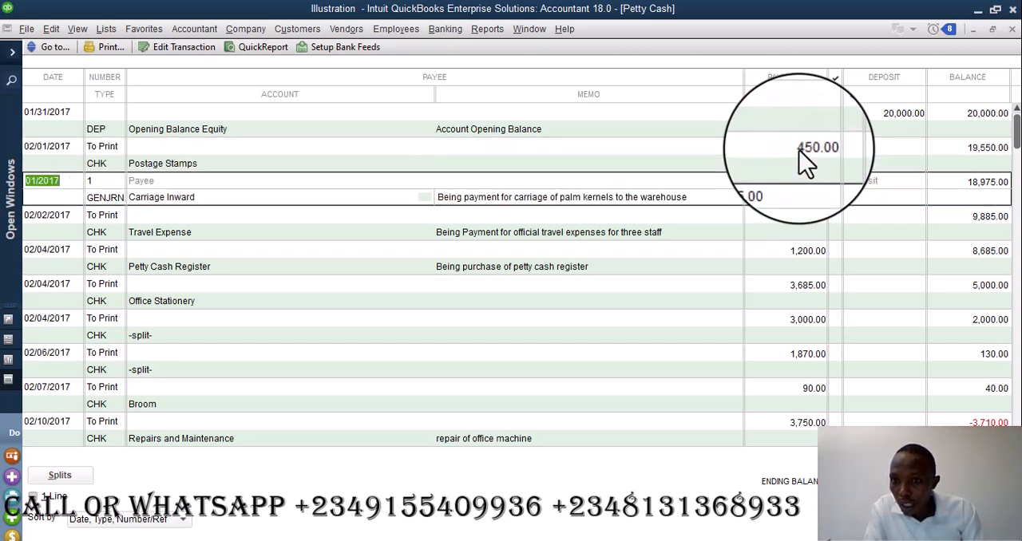
{"action": "key", "text": "Down"}
{"action": "key", "text": "Down"}
{"action": "key", "text": "Down"}
{"action": "key", "text": "Down"}
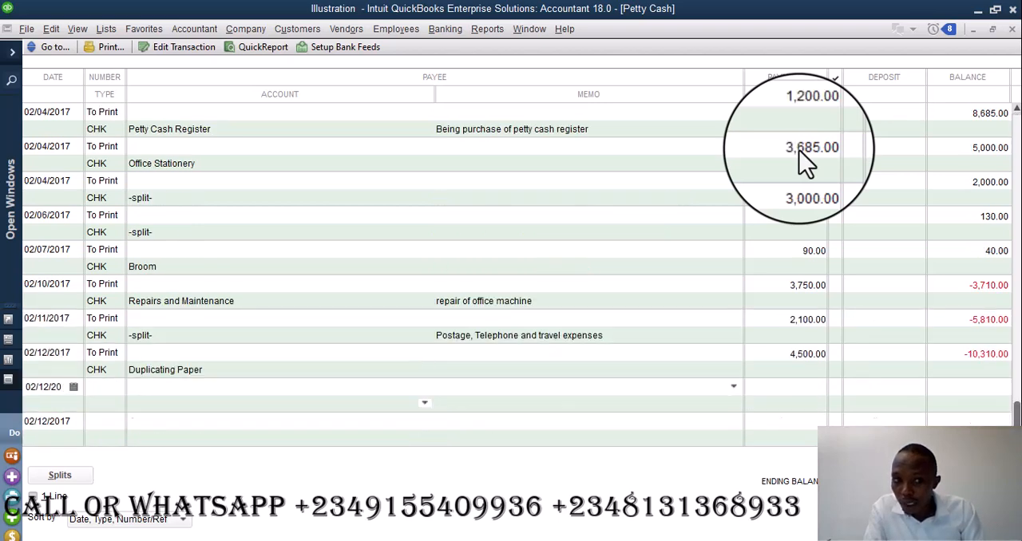
{"action": "key", "text": "Down"}
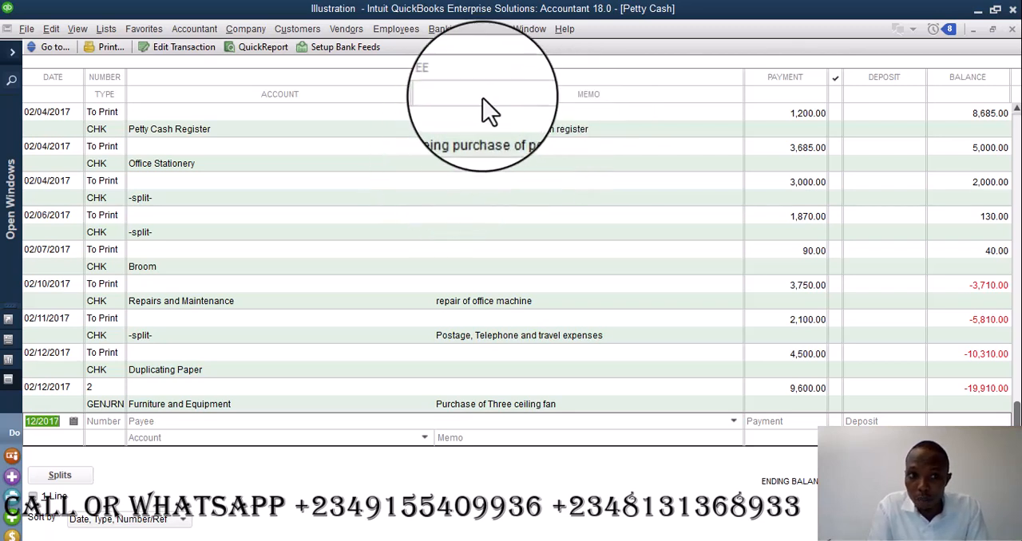
- Expand the list of open windows and bring up the Profit & Loss report to review the recorded expenses
{"action": "left_click", "coordinate": [487, 29]}
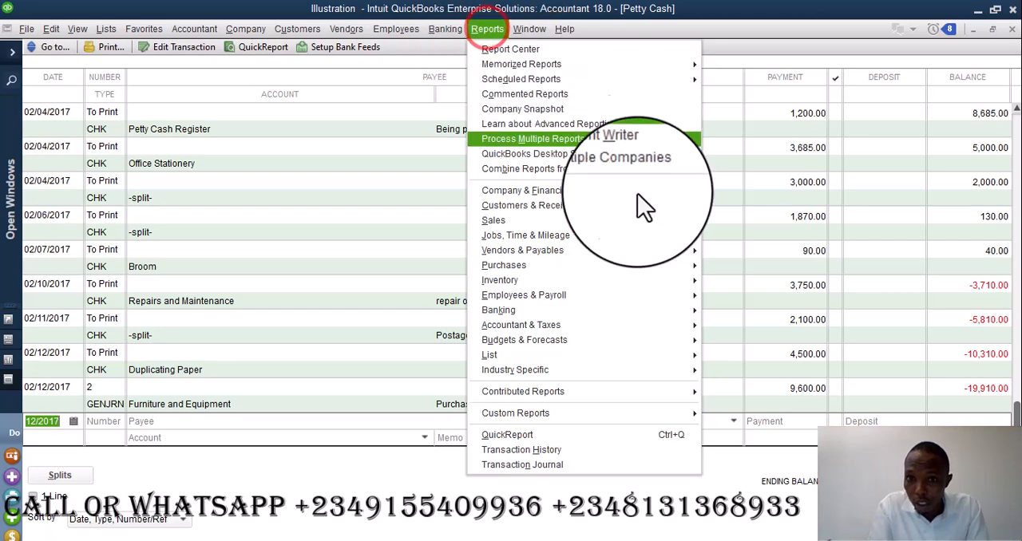
{"action": "left_click", "coordinate": [13, 52]}
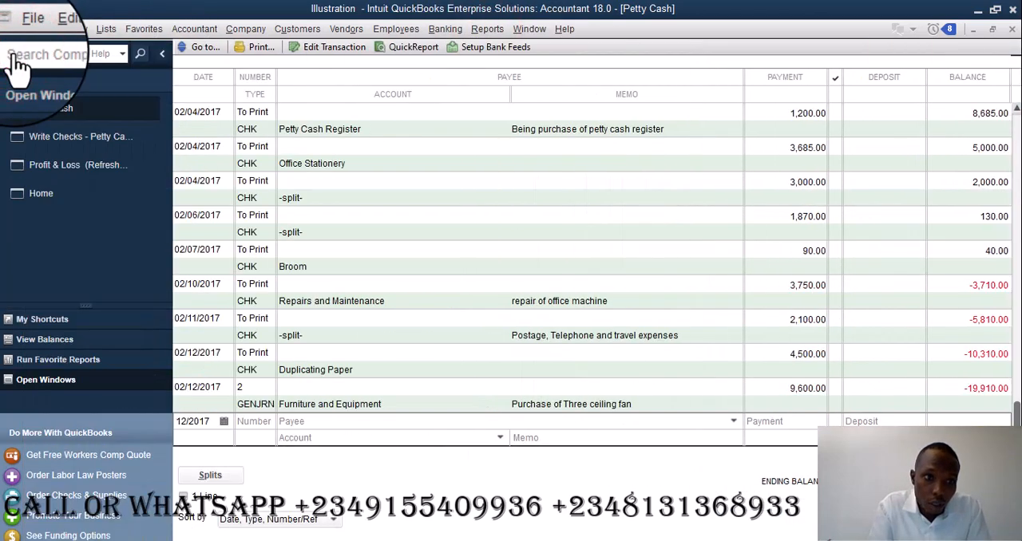
{"action": "left_click", "coordinate": [80, 164]}
{"action": "left_click", "coordinate": [153, 226]}
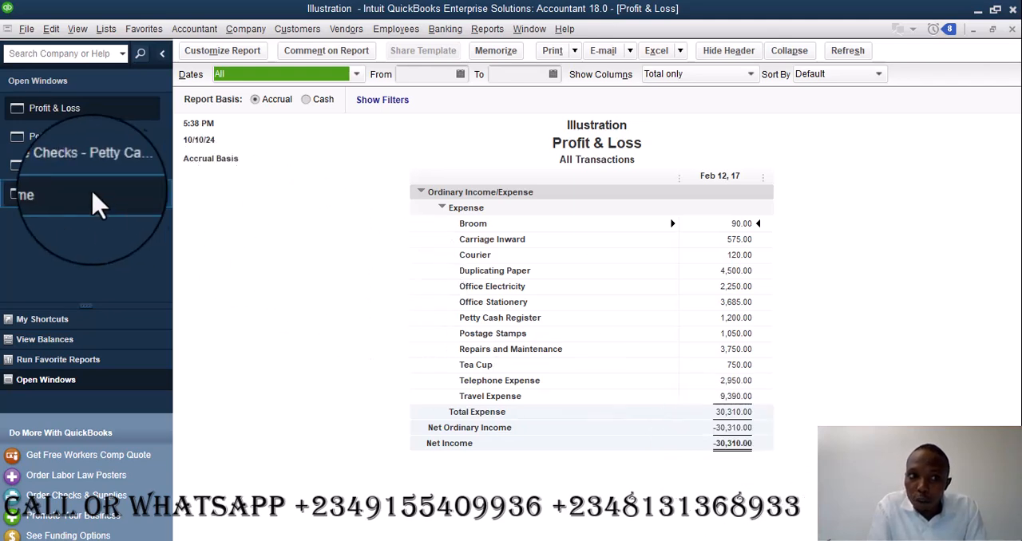
- Review the Petty Cash register from its opening balance entry, and switch back to the Profit & Loss report
{"action": "left_click", "coordinate": [69, 142]}
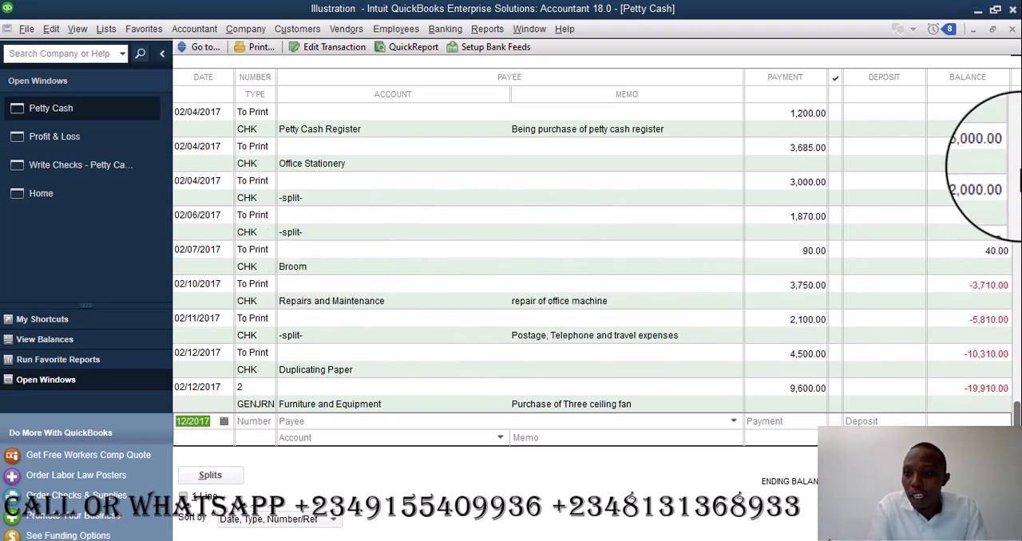
{"action": "left_click_drag", "start_coordinate": [1016, 409], "coordinate": [1005, 126]}
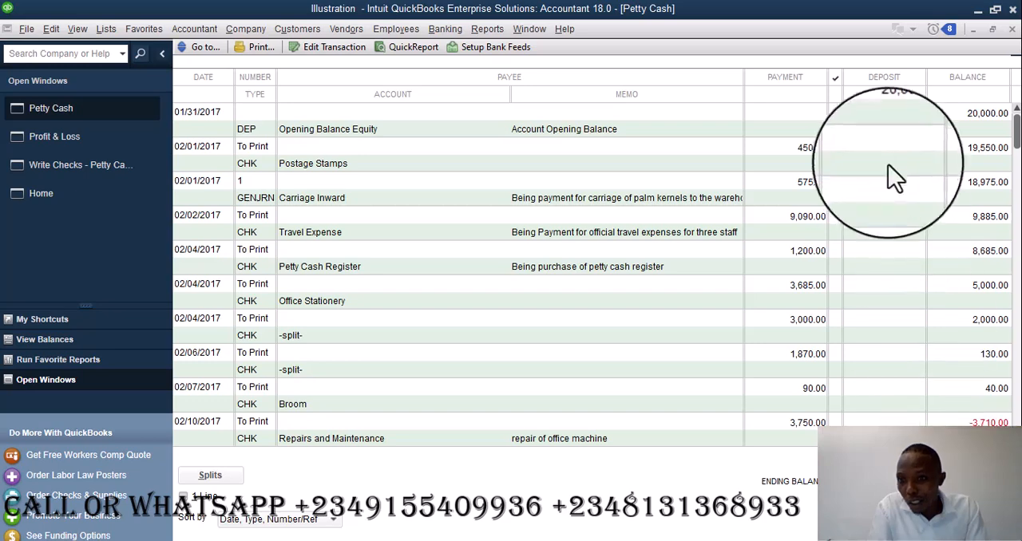
{"action": "left_click", "coordinate": [86, 134]}
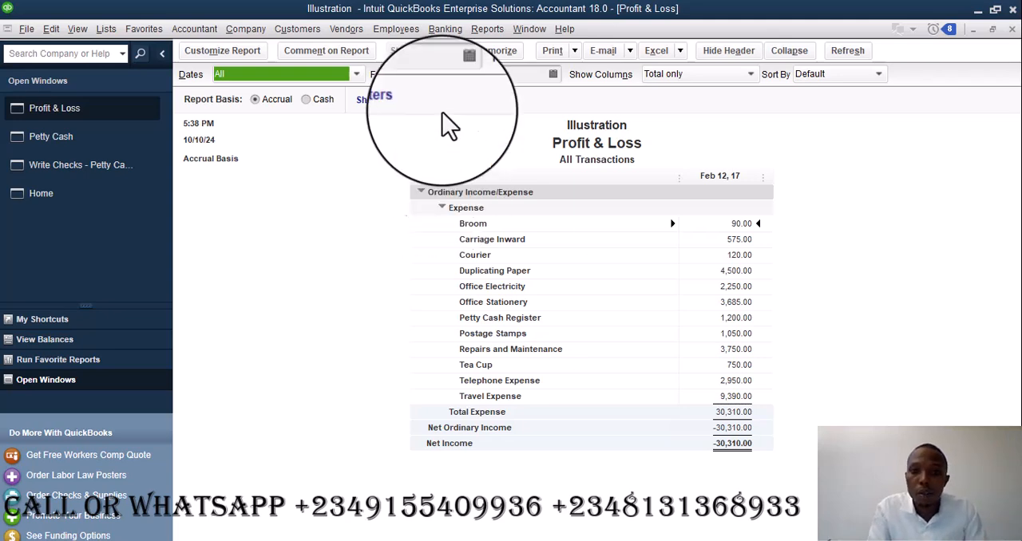
- Generate the company's Balance Sheet Standard report
{"action": "left_click", "coordinate": [487, 29]}
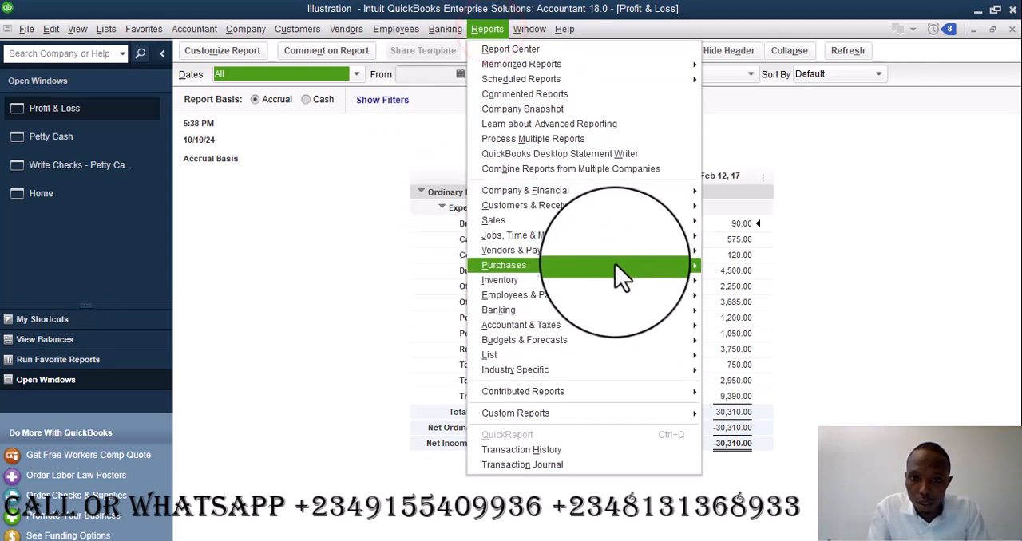
{"action": "mouse_move", "coordinate": [662, 192]}
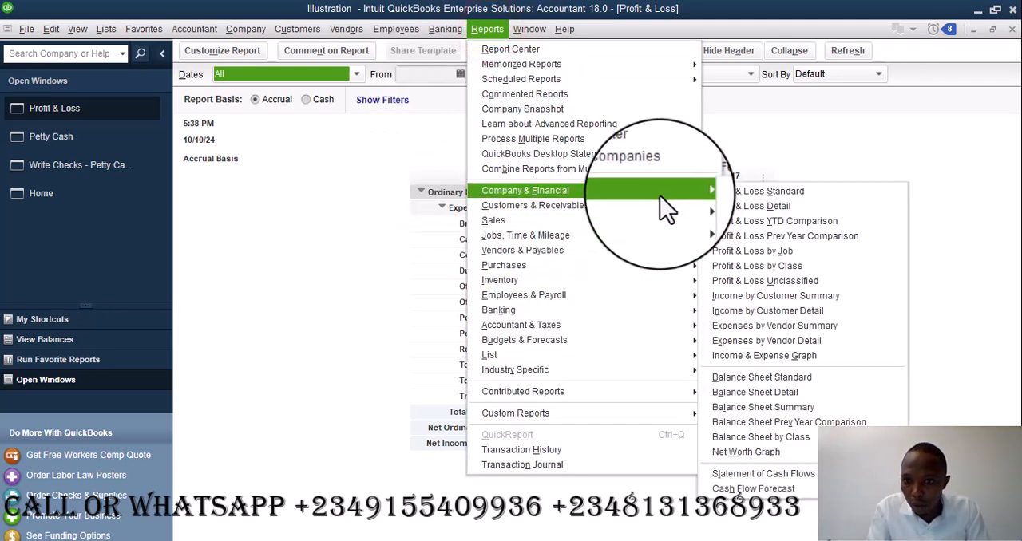
{"action": "left_click", "coordinate": [808, 383]}
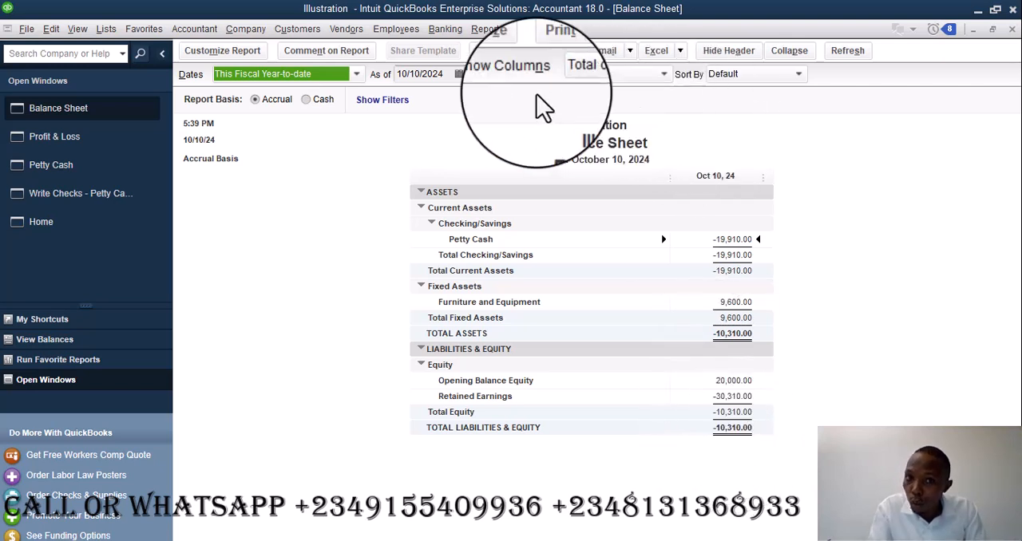
- Generate the company's Statement of Cash Flows report
{"action": "left_click", "coordinate": [489, 28]}
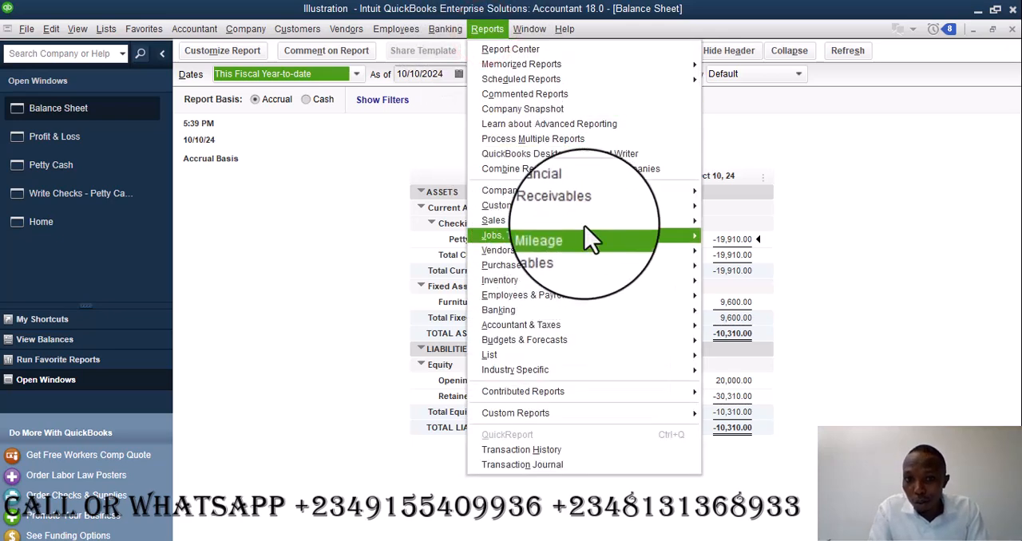
{"action": "mouse_move", "coordinate": [646, 192]}
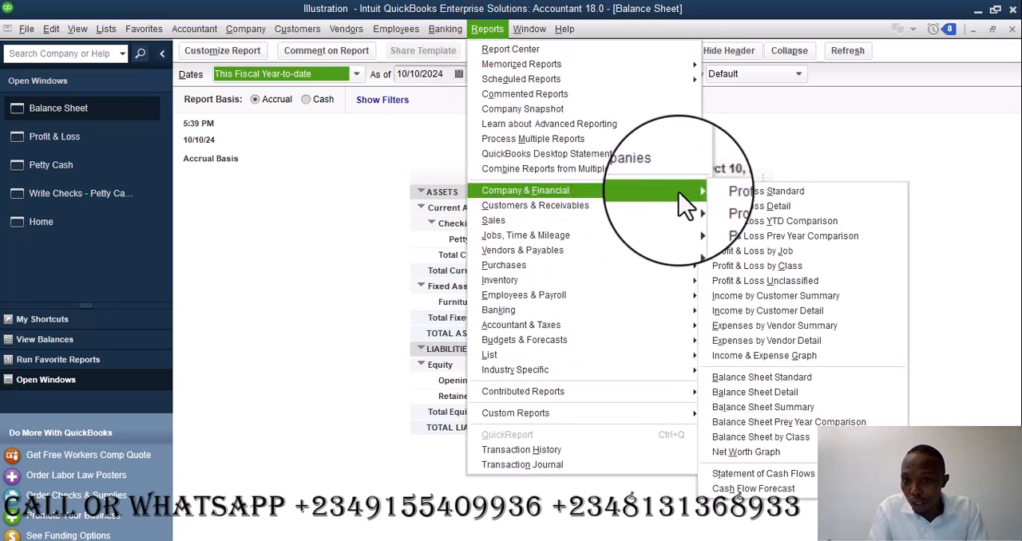
{"action": "left_click", "coordinate": [799, 475]}
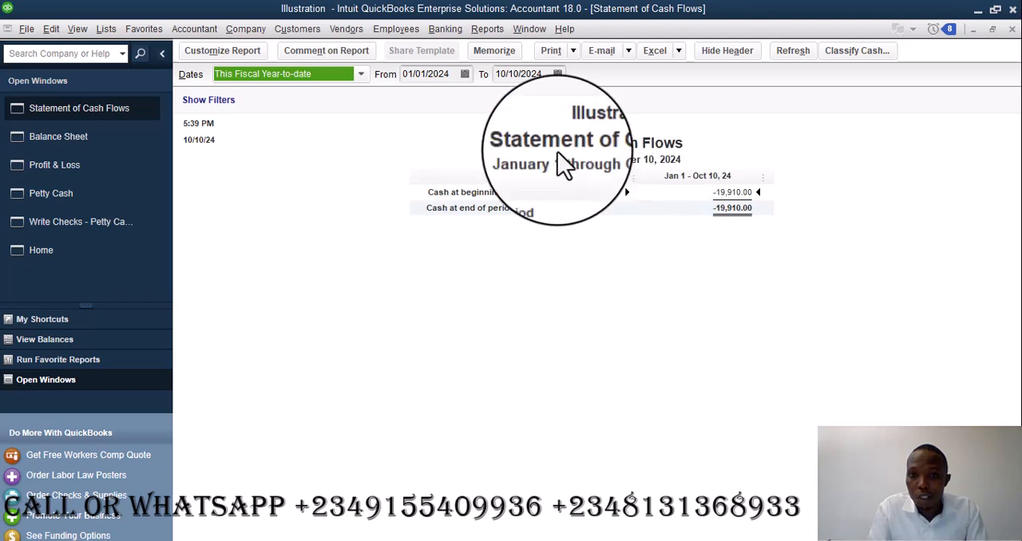
- Set the Statement of Cash Flows date range to All and go back to the Home page
{"action": "left_click", "coordinate": [361, 73]}
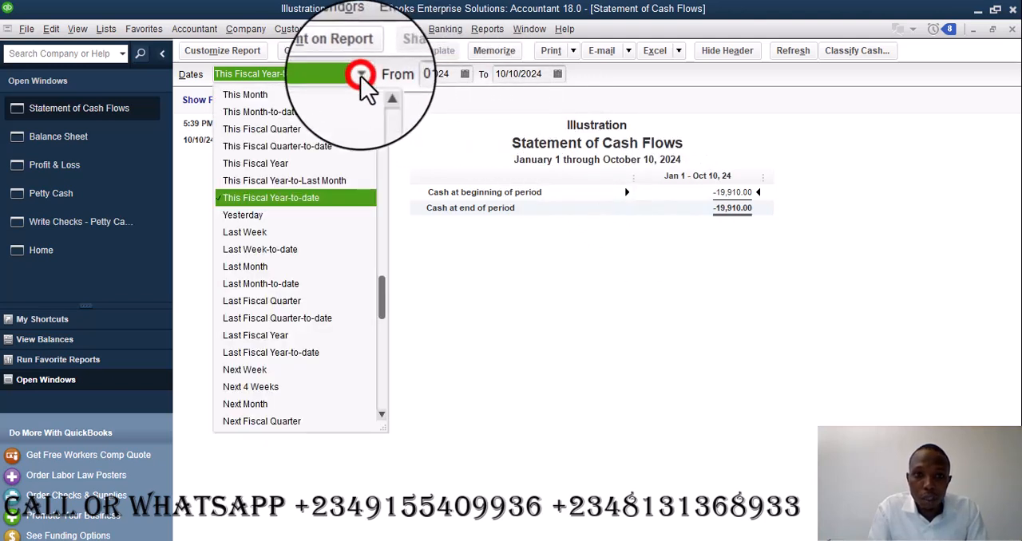
{"action": "left_click_drag", "start_coordinate": [385, 288], "coordinate": [381, 84]}
{"action": "left_click", "coordinate": [239, 97]}
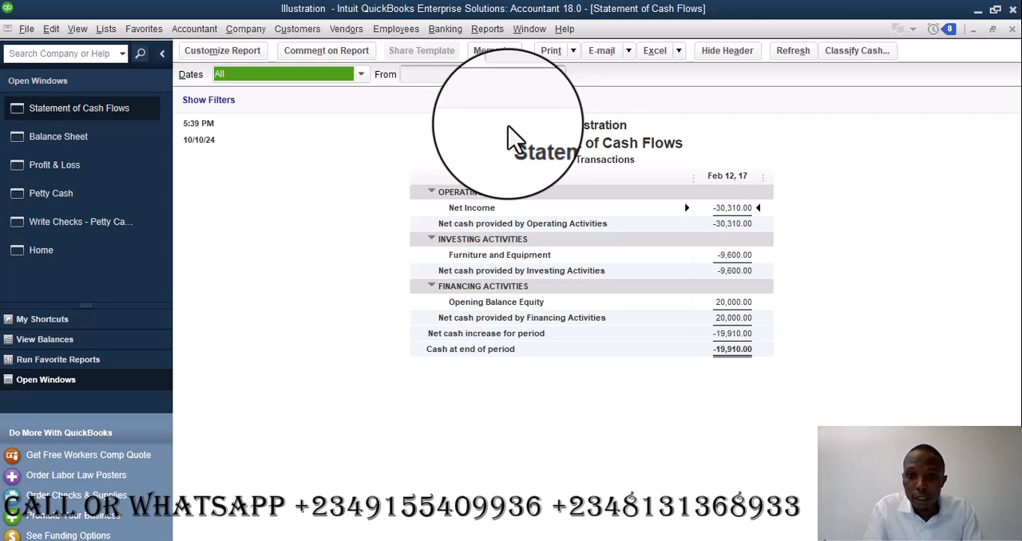
{"action": "left_click", "coordinate": [60, 253]}
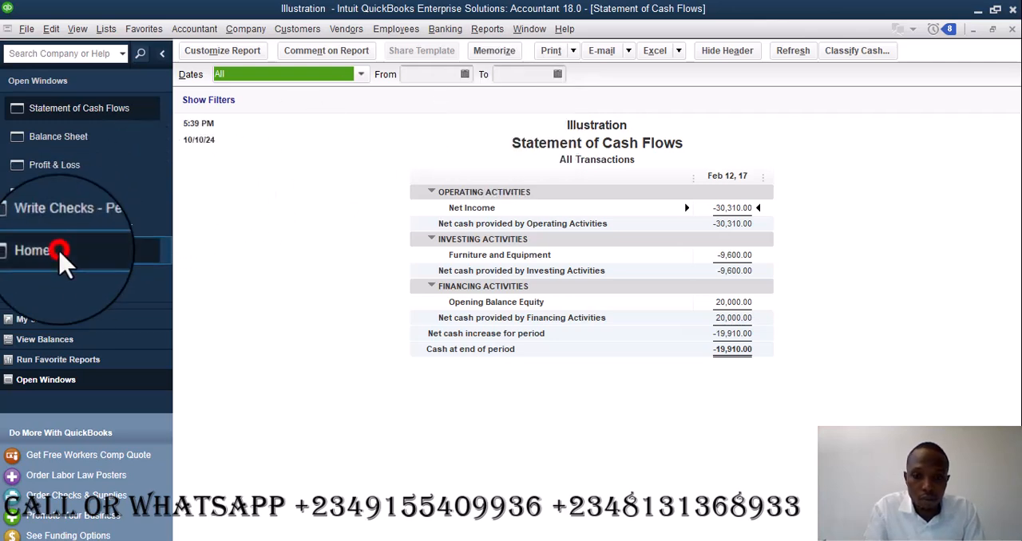